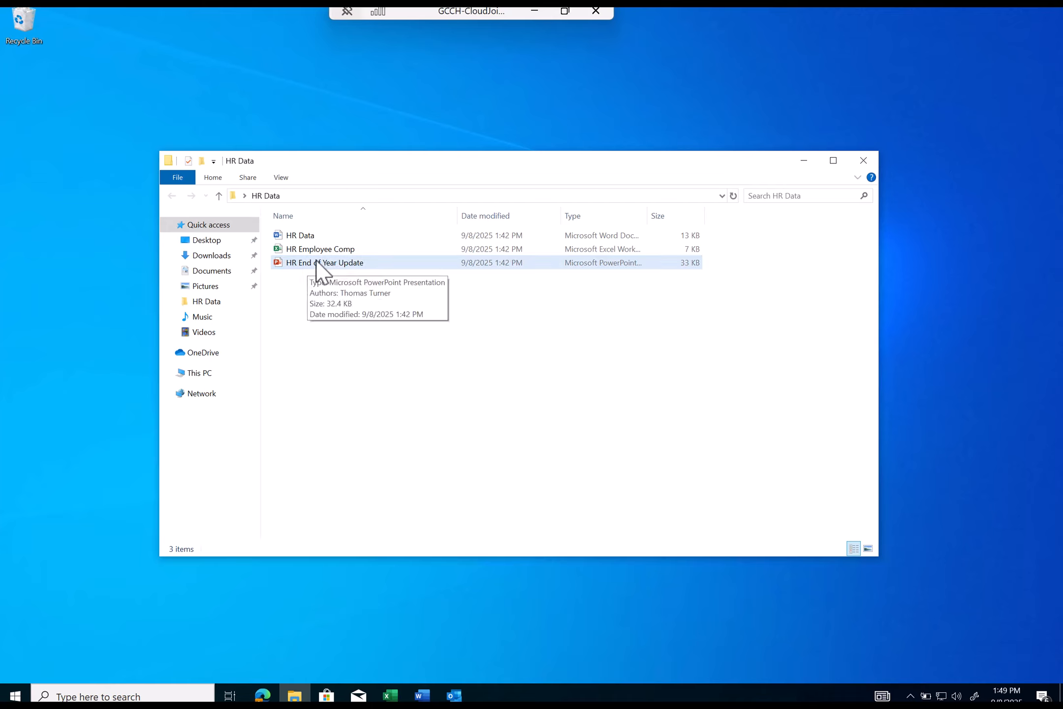
- Select the HR Data Word document in the HR Data folder
click(297, 235)
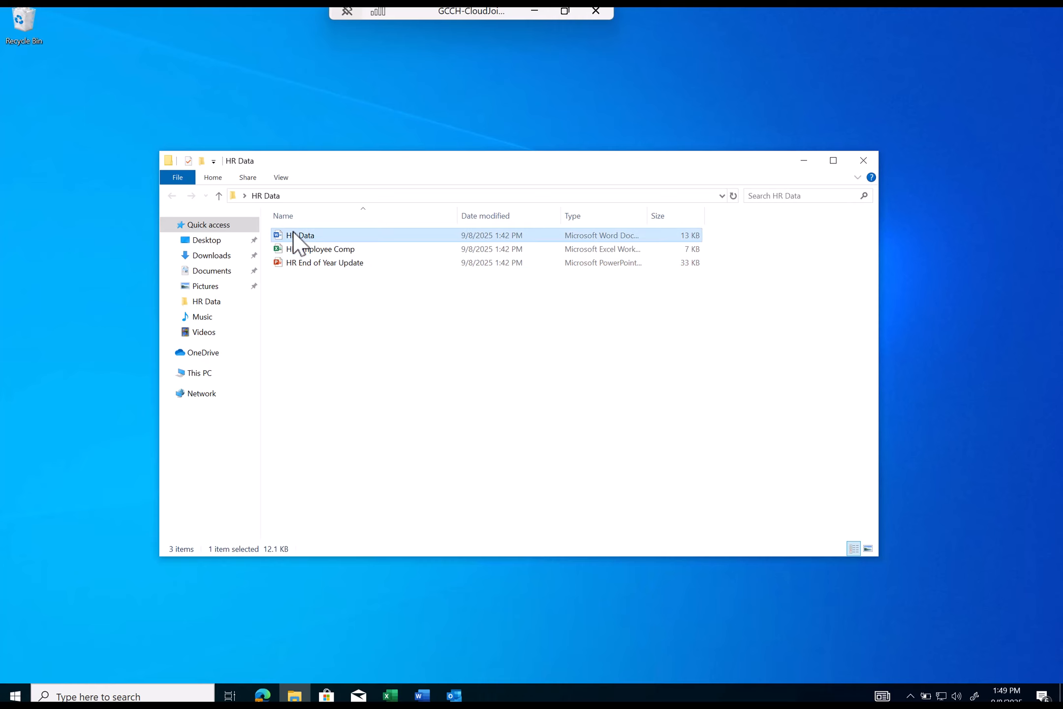
- Open HR Data in a maximized Word window and apply the SPI\HR. sensitivity label
double_click(294, 231)
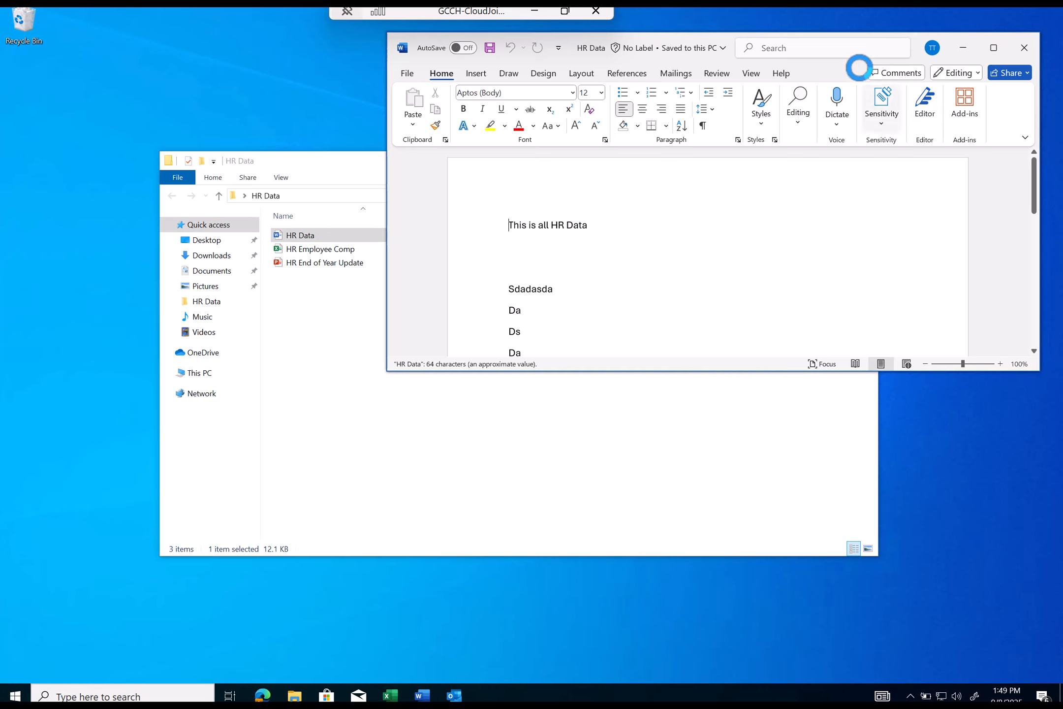
click(994, 48)
click(890, 79)
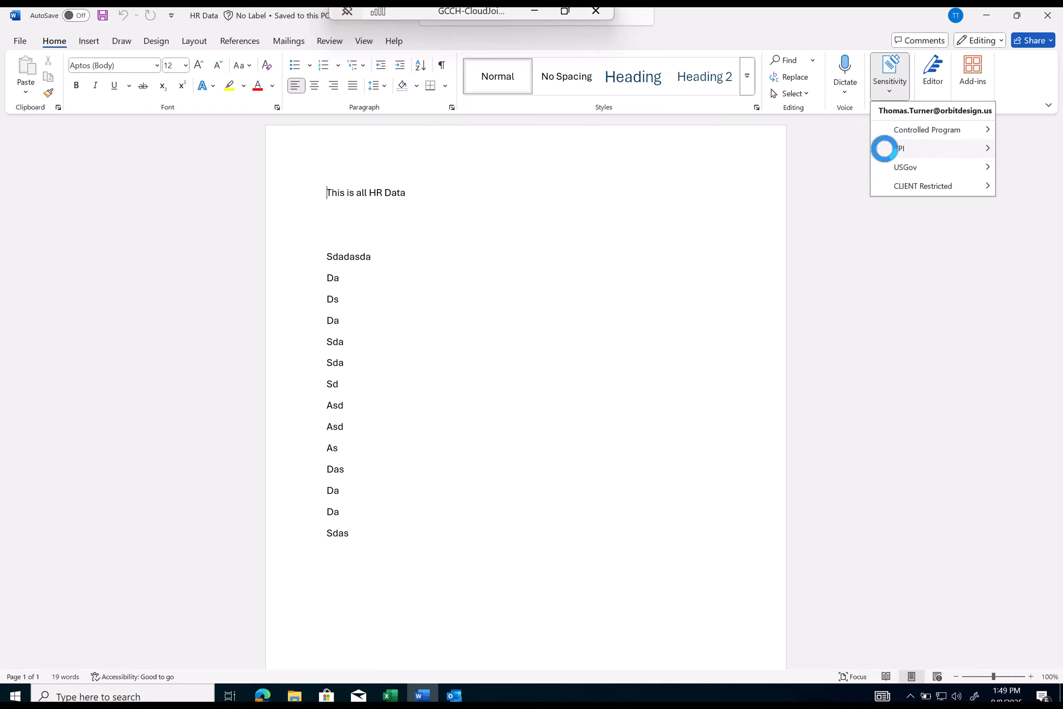
mouse_move(906, 148)
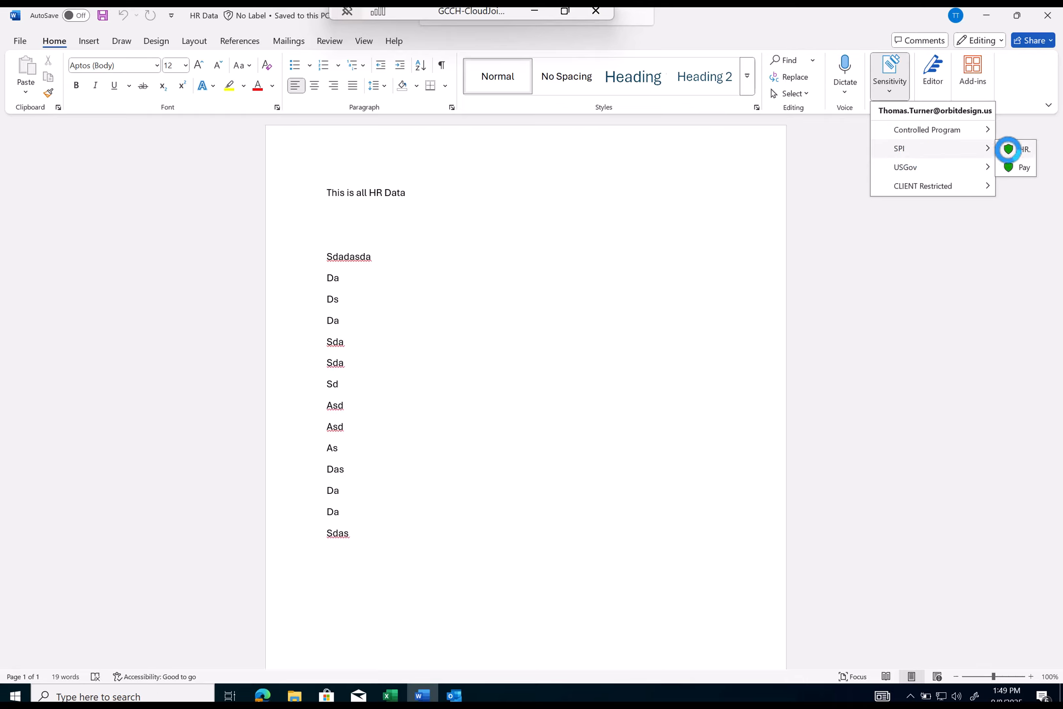
click(1014, 150)
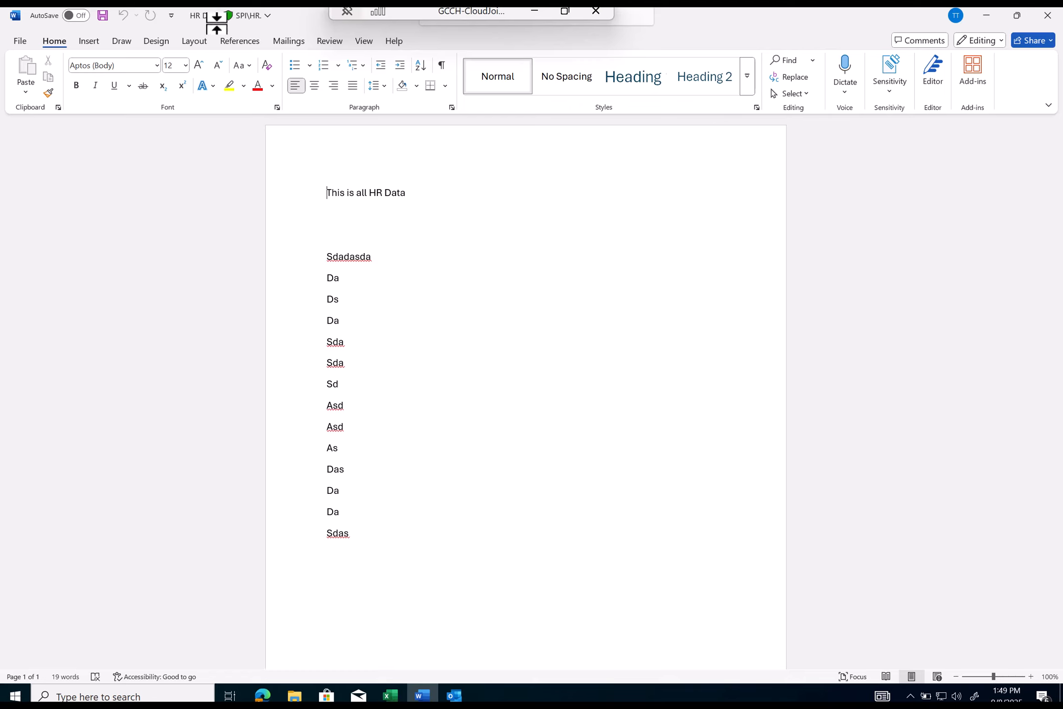
- Save the labelled document, confirm SPI\HR. in the file details, and close Word
click(207, 16)
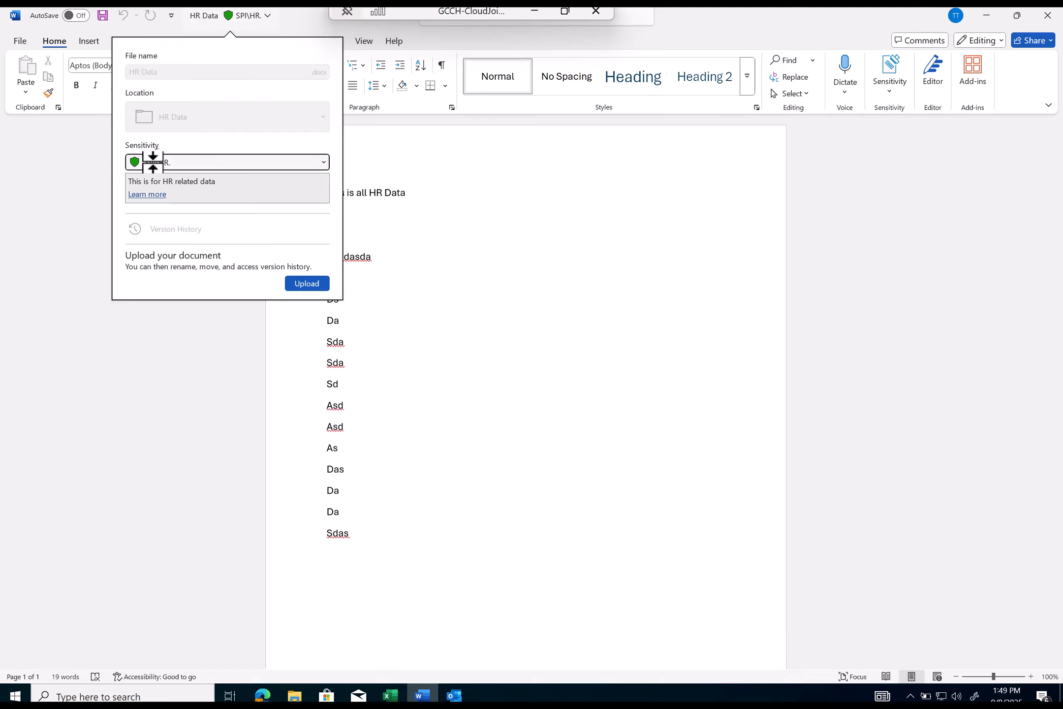
click(104, 352)
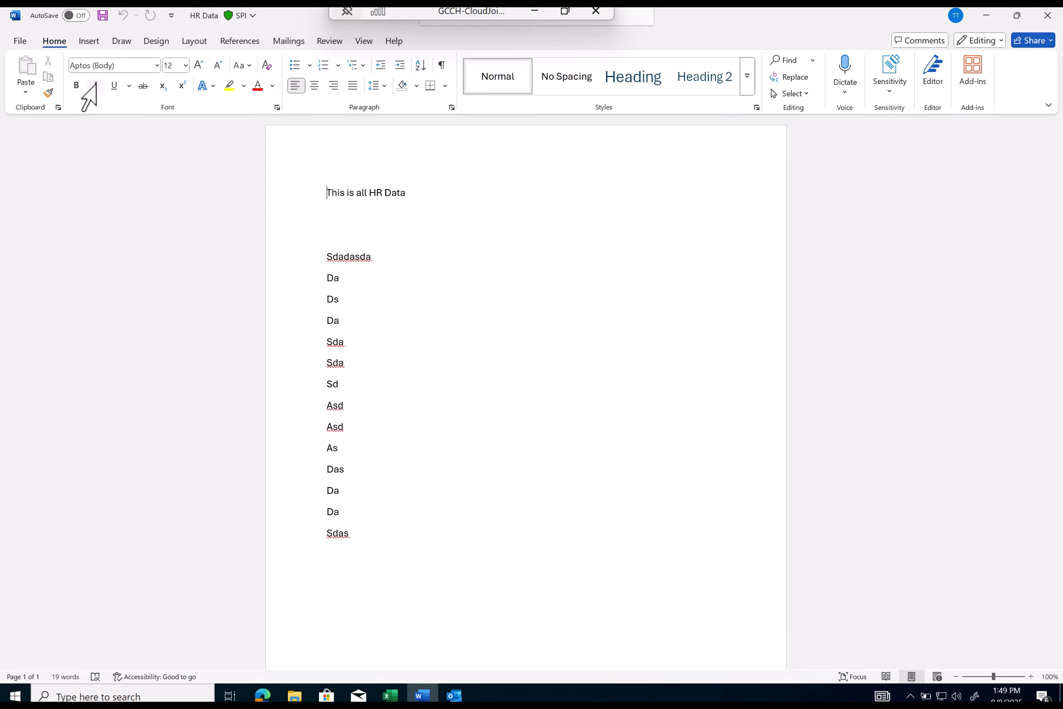
click(103, 16)
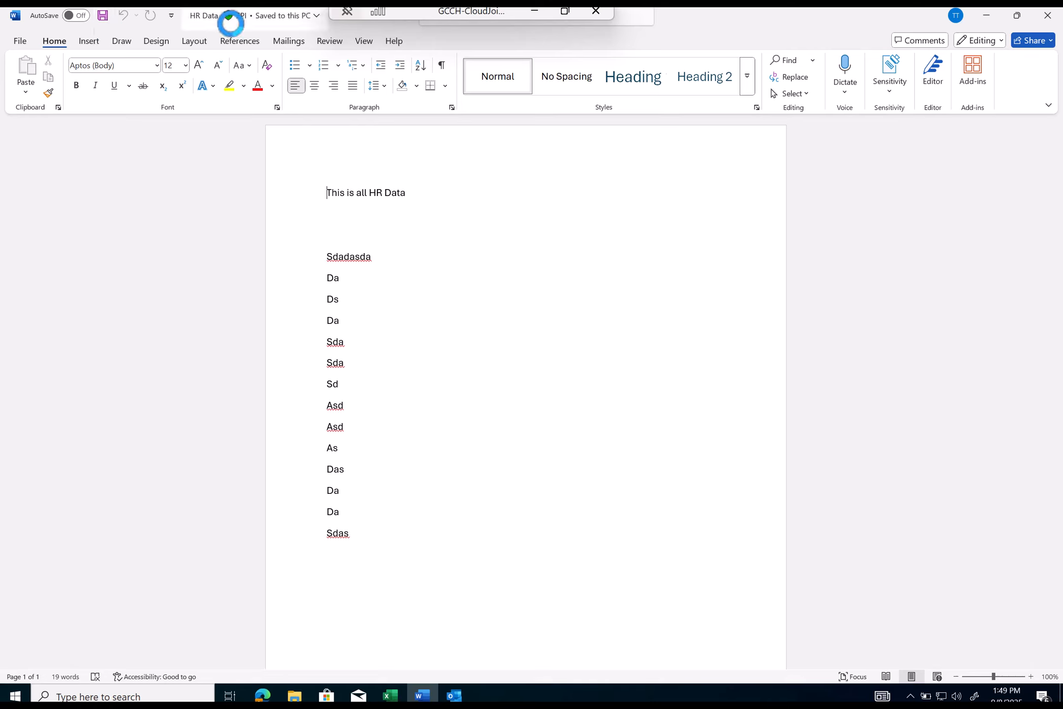
click(261, 19)
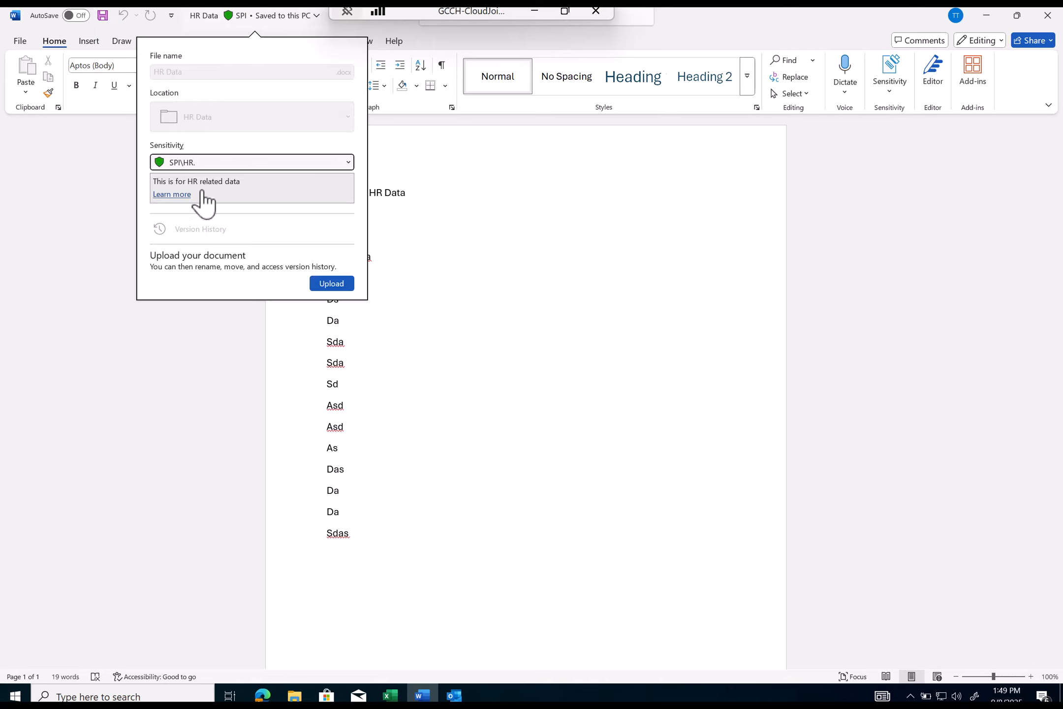
click(625, 233)
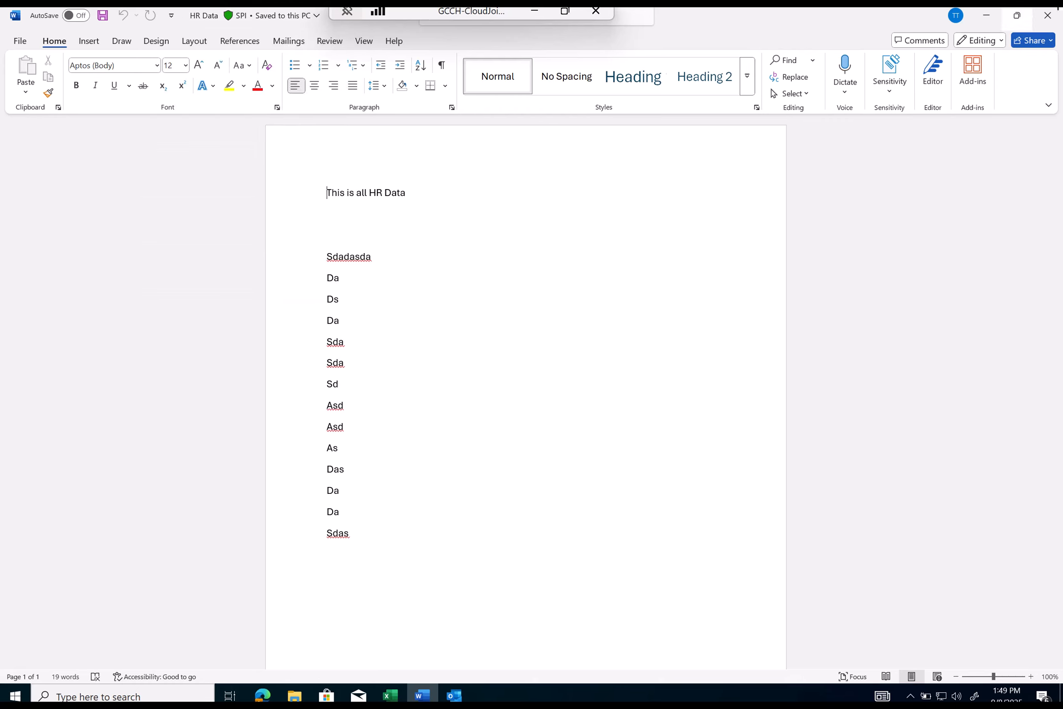
click(1047, 15)
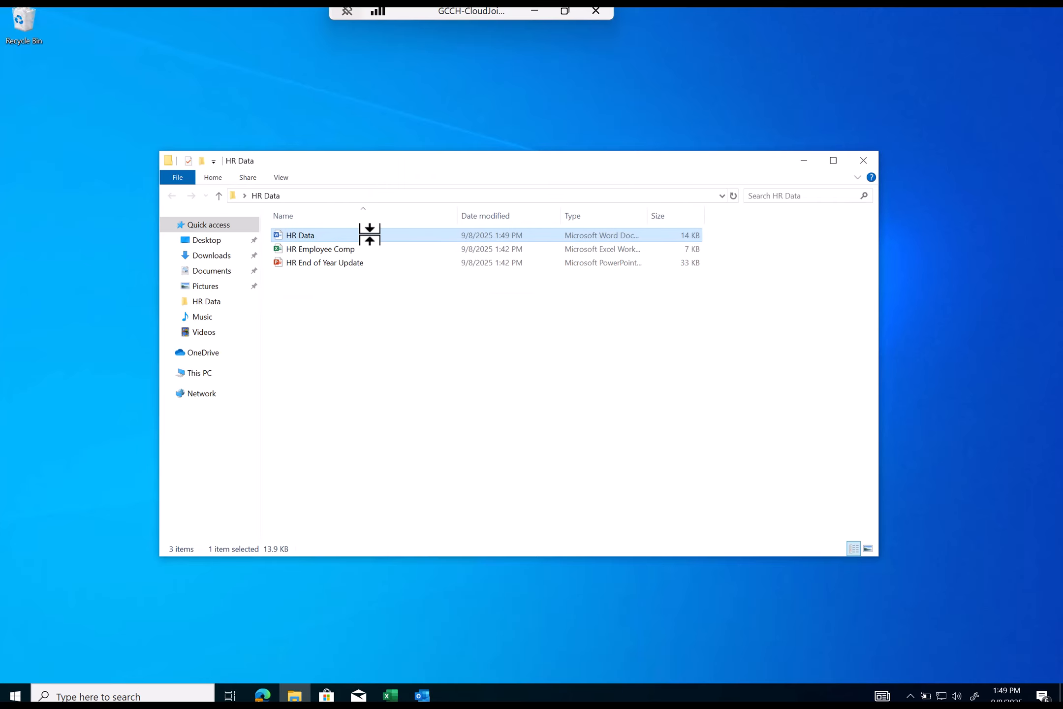
- Open the HR Employee Comp workbook in a maximized Excel window
key(F2)
click(343, 309)
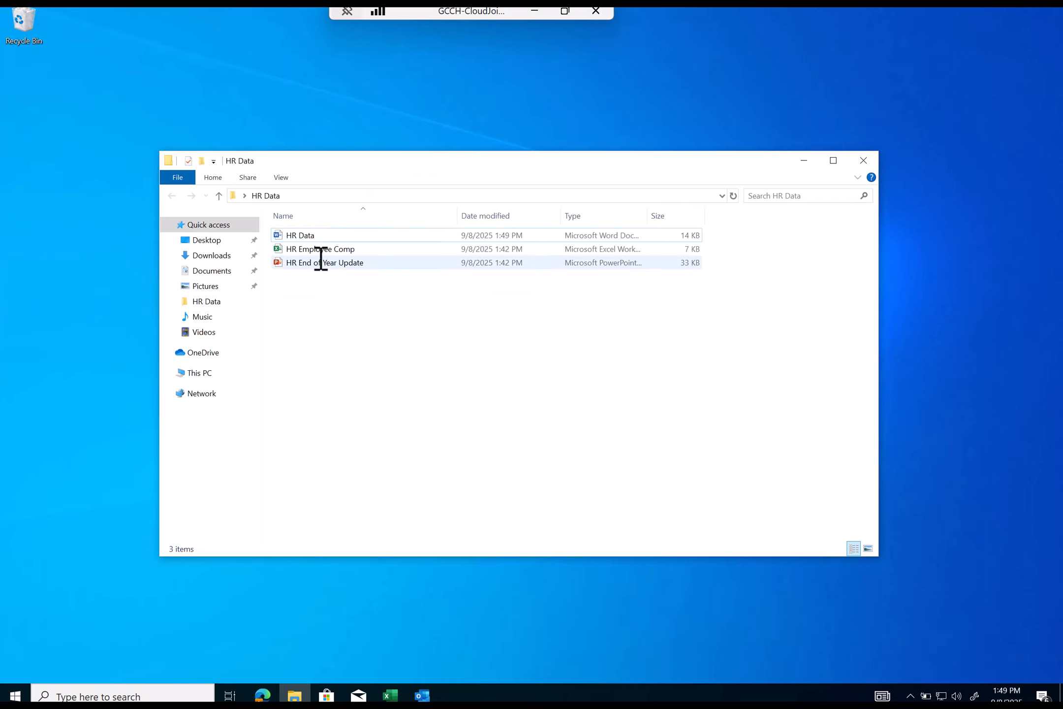
double_click(319, 249)
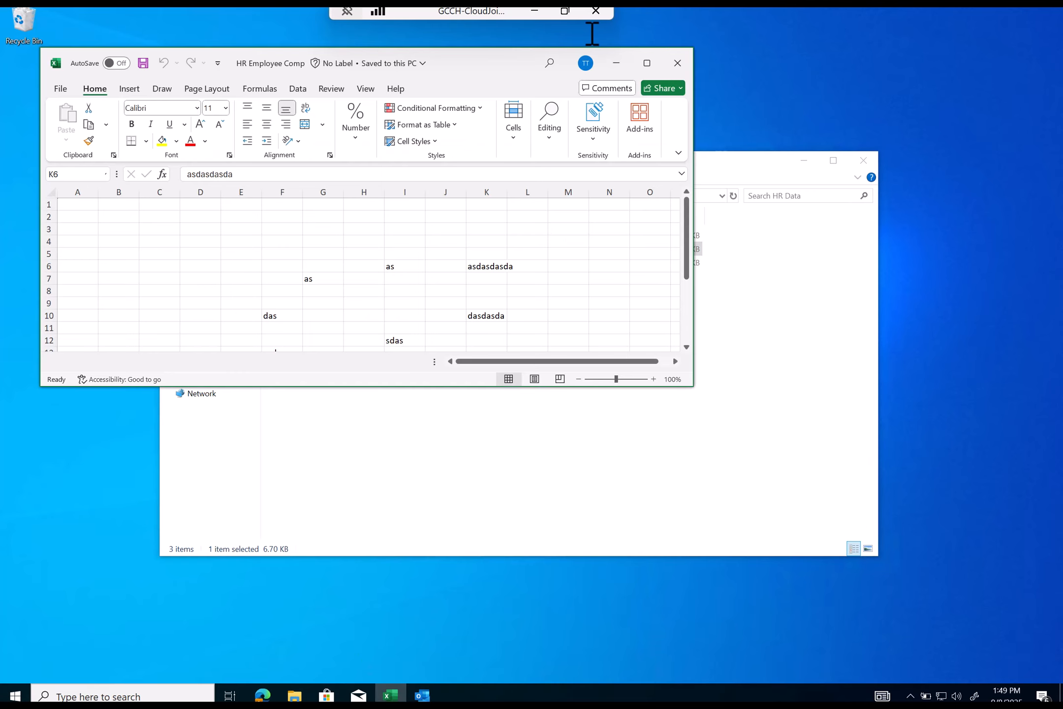
double_click(527, 58)
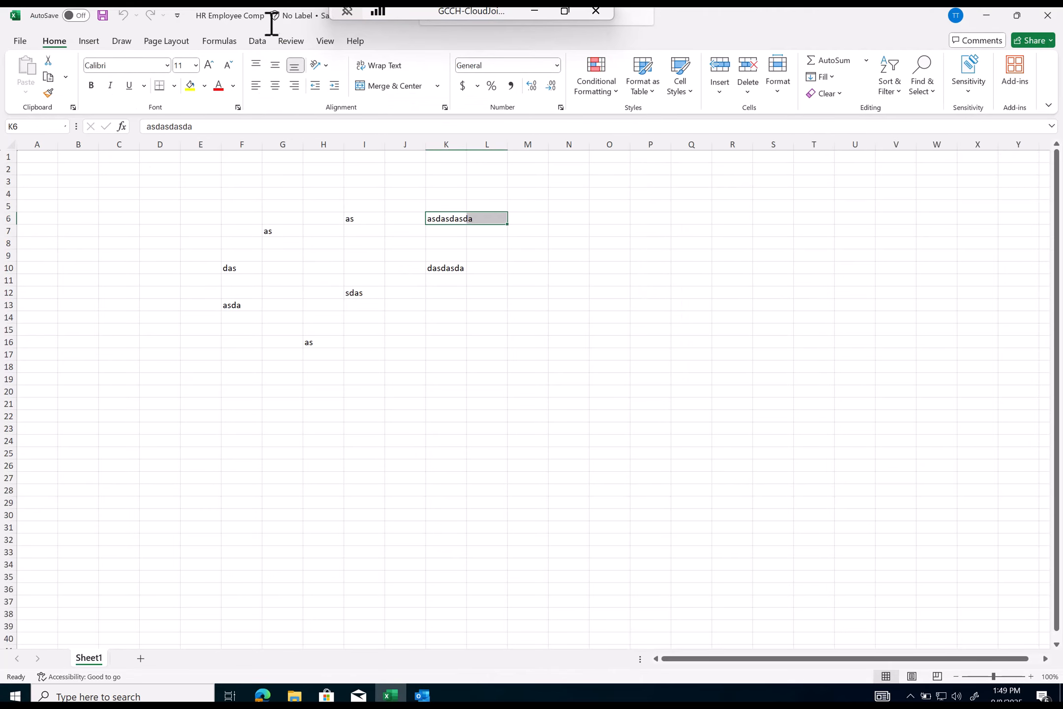
- Apply the SPI\HR. sensitivity label to the HR Employee Comp workbook
click(290, 20)
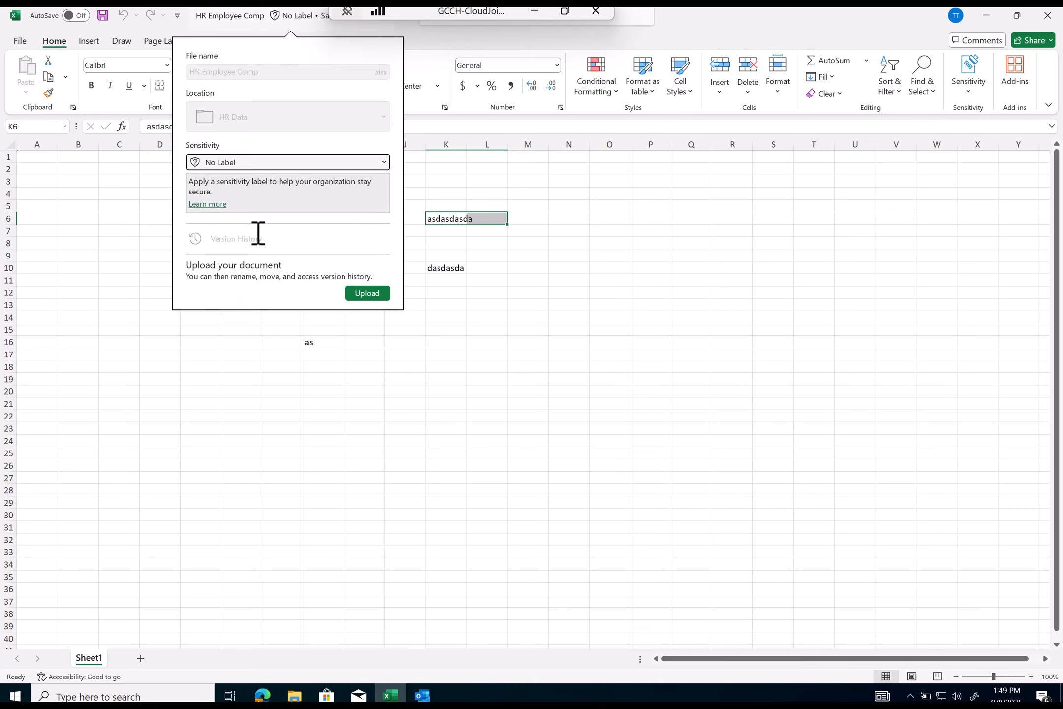
click(223, 165)
mouse_move(244, 222)
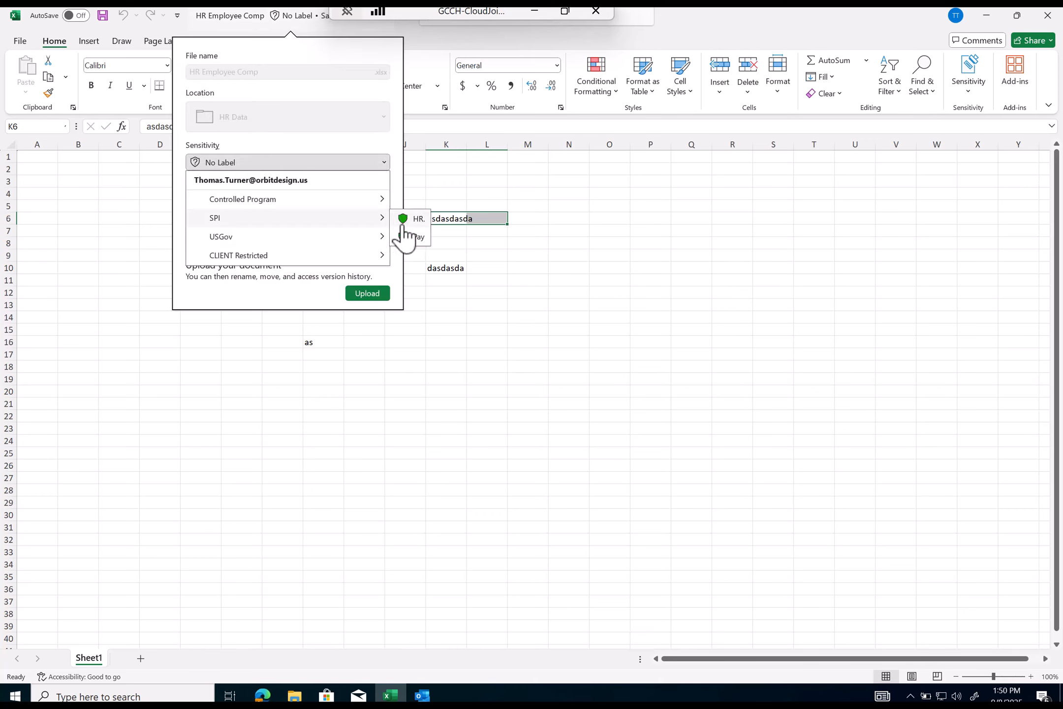
click(968, 96)
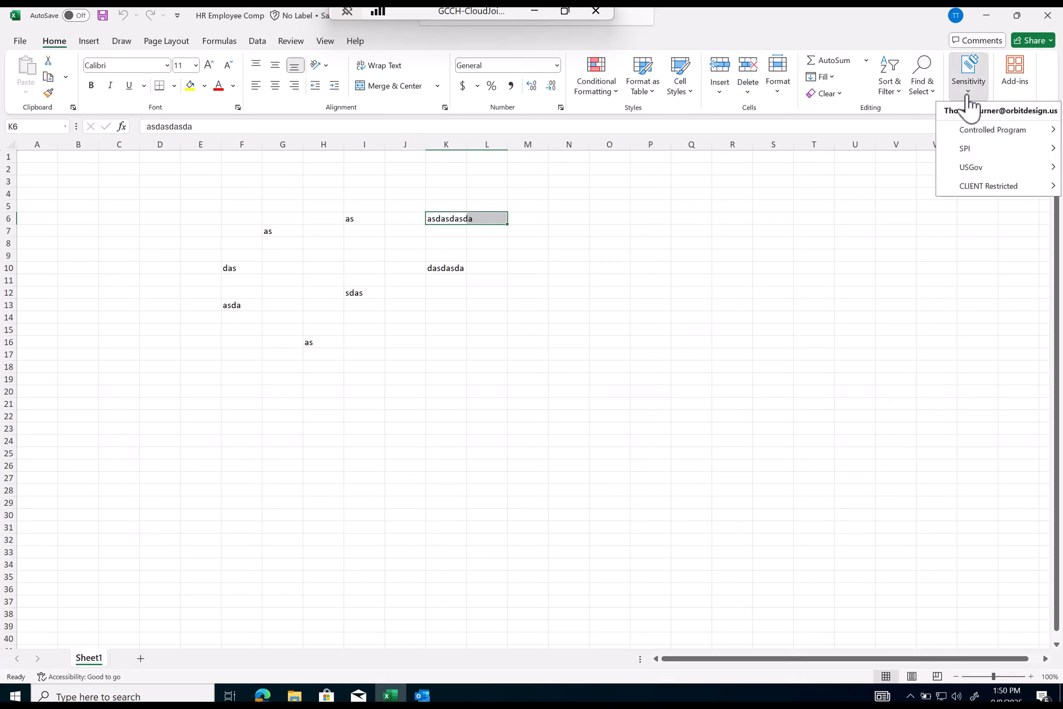
mouse_move(966, 150)
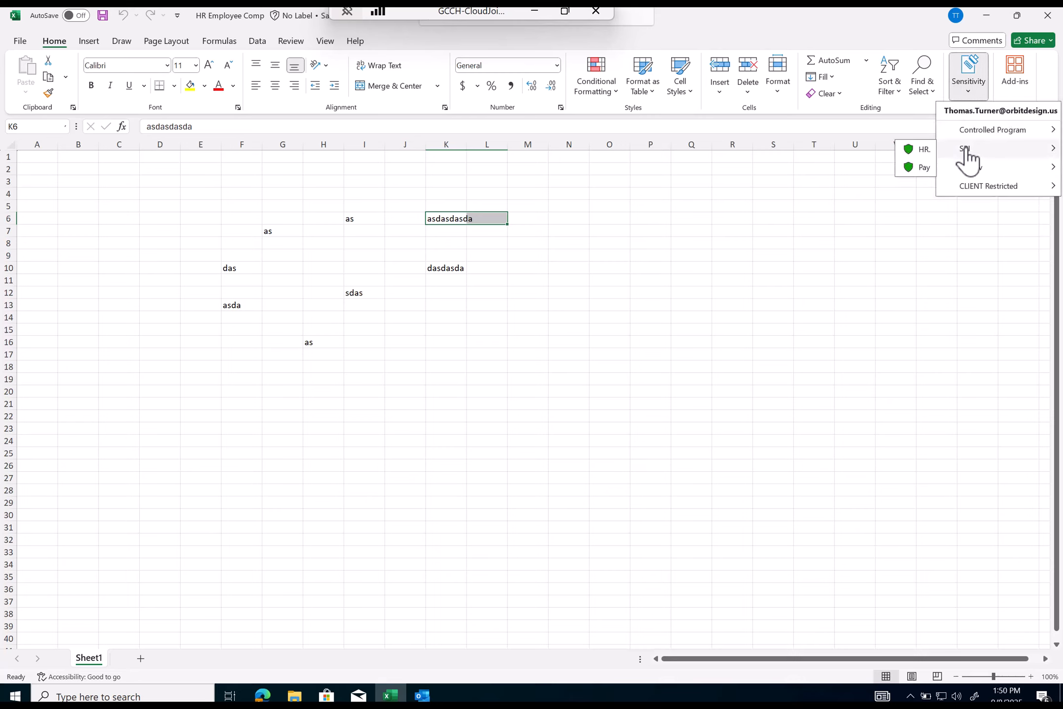
click(916, 149)
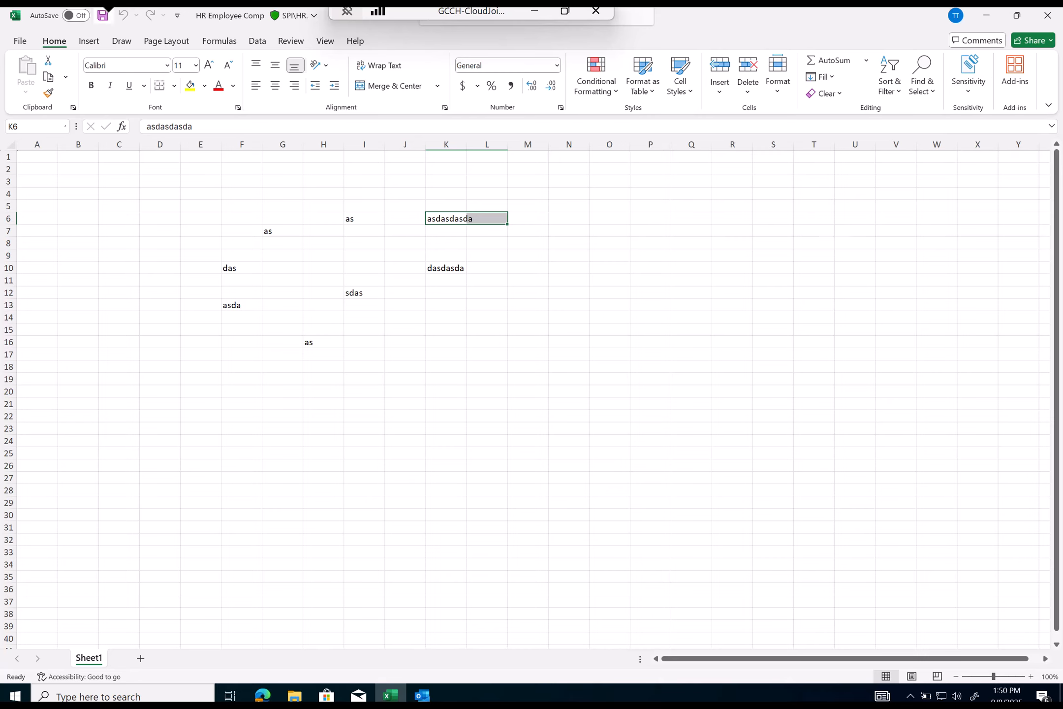
click(1048, 15)
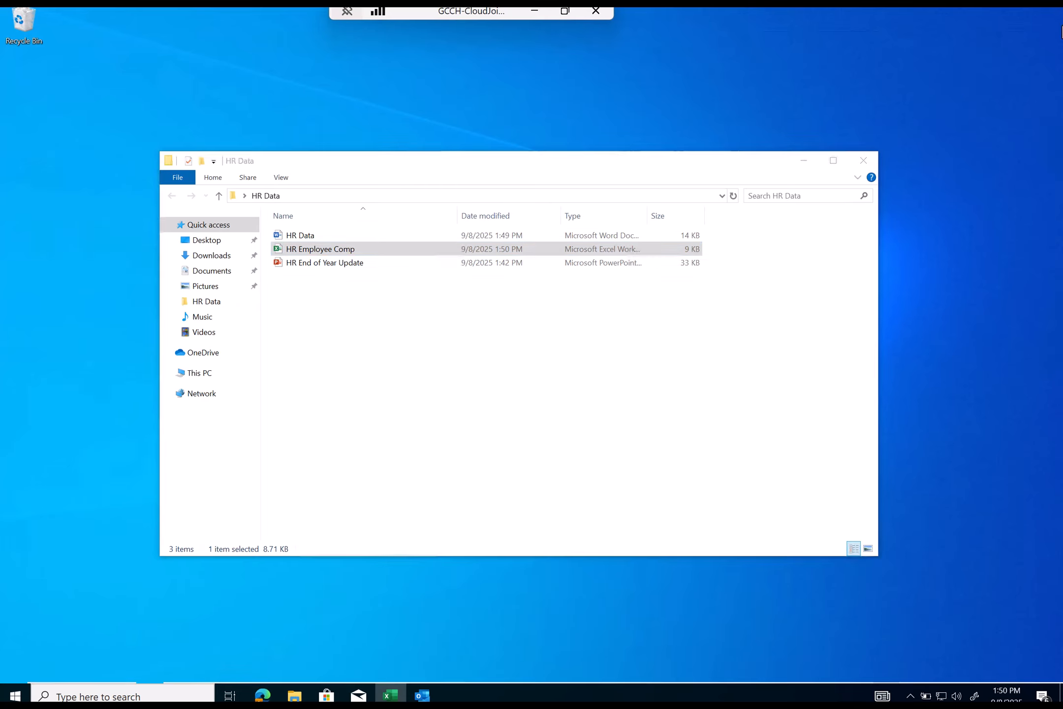
double_click(350, 266)
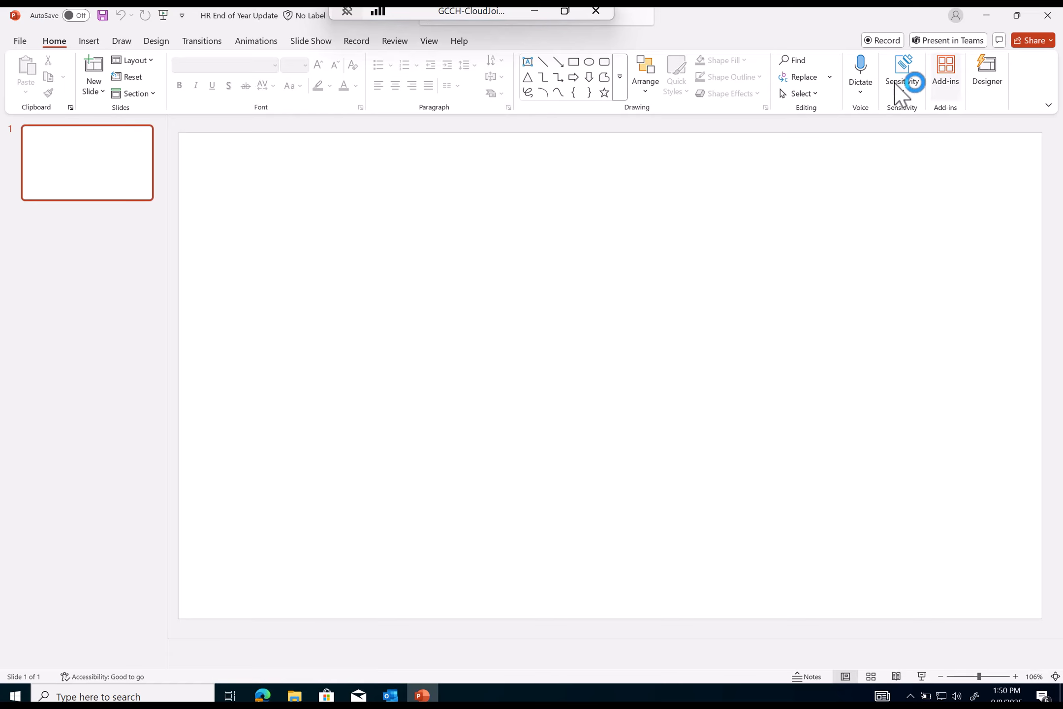
click(899, 74)
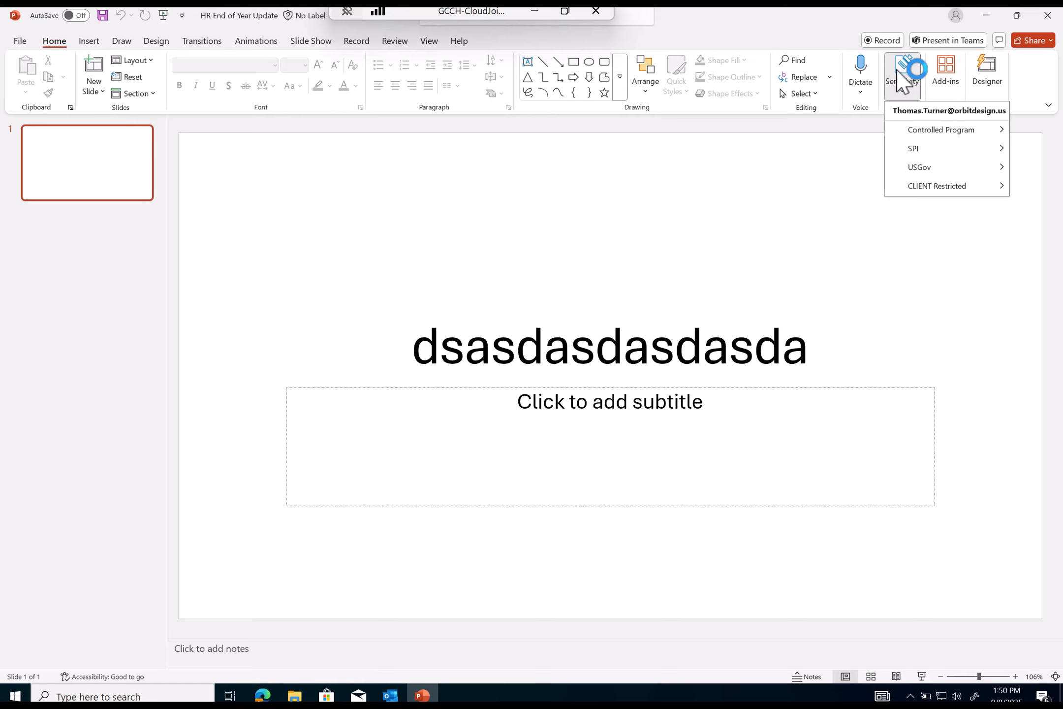
click(1046, 15)
click(1048, 18)
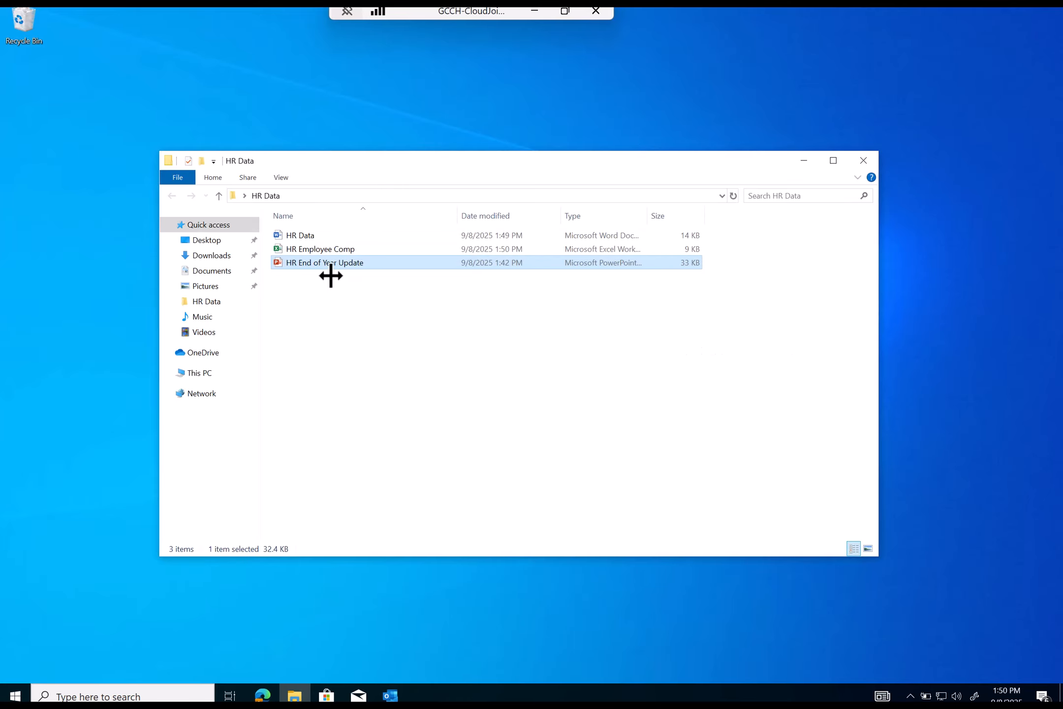
- Apply SPI > HR. to HR End of Year Update.pptx with the Purview File Labeler, then close it
right_click(325, 265)
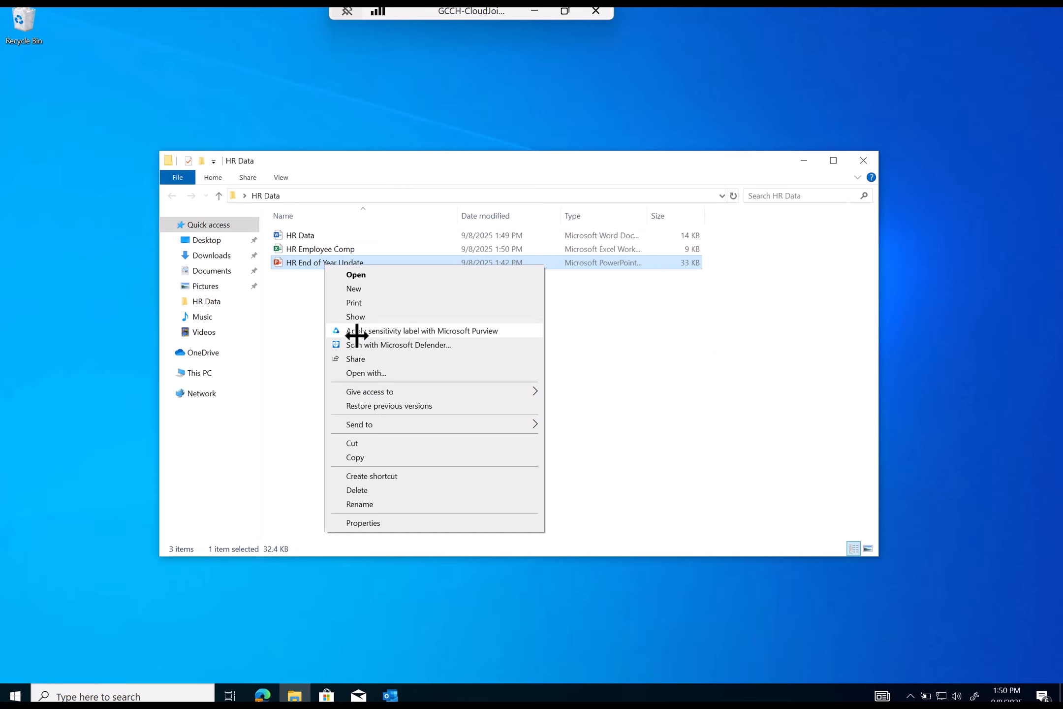
click(417, 335)
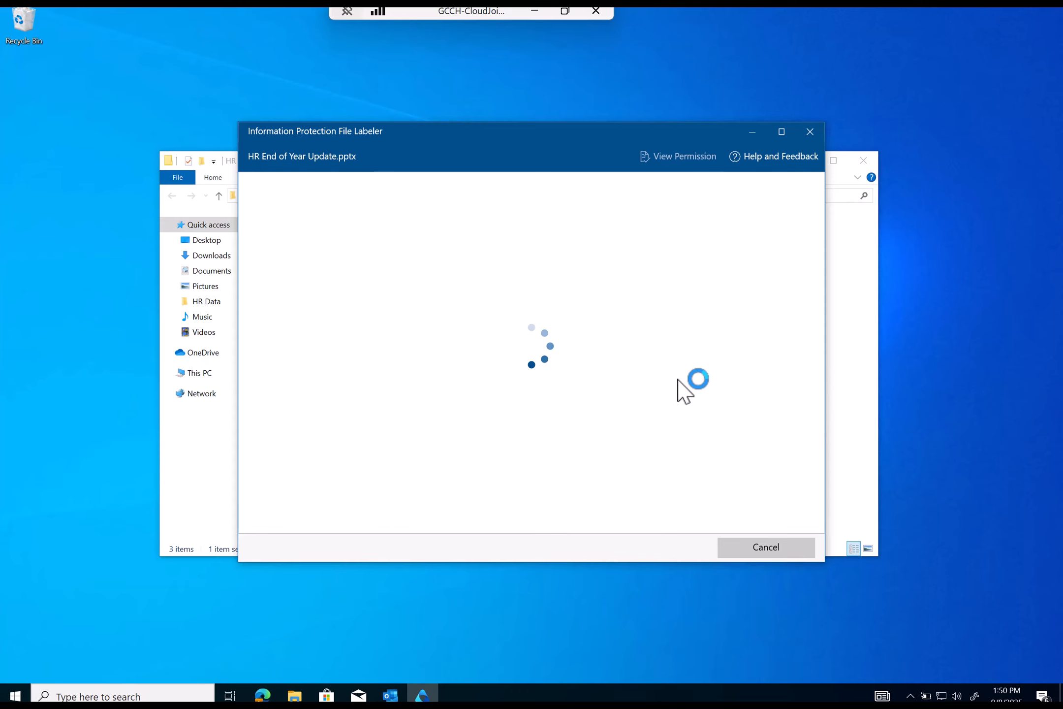
click(483, 196)
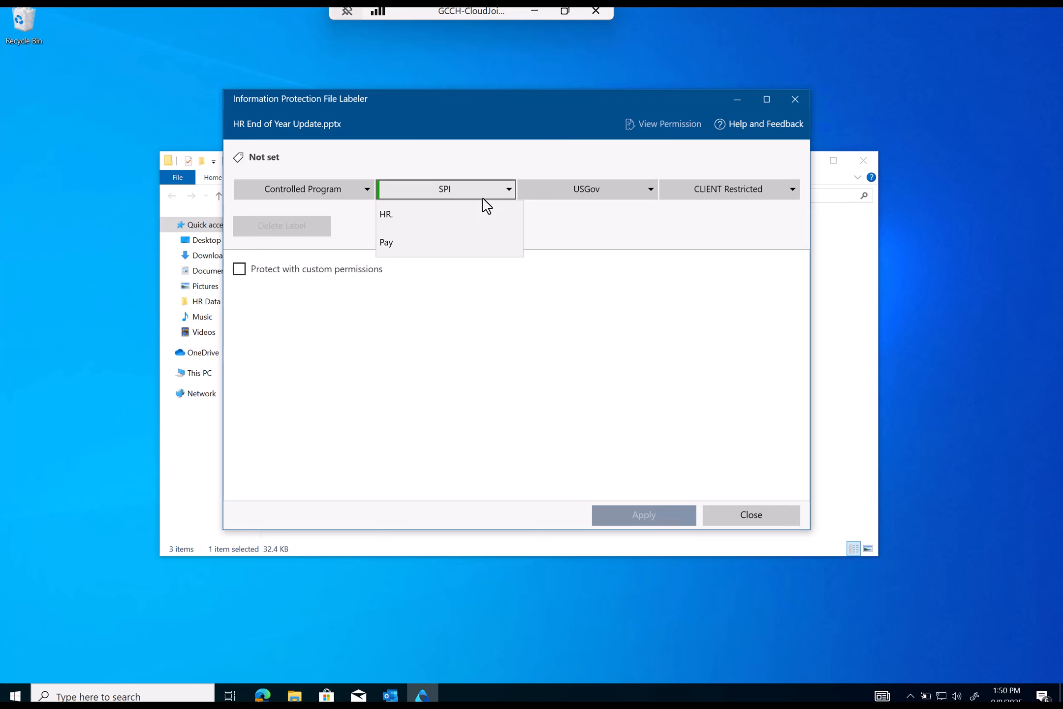
click(394, 219)
click(671, 518)
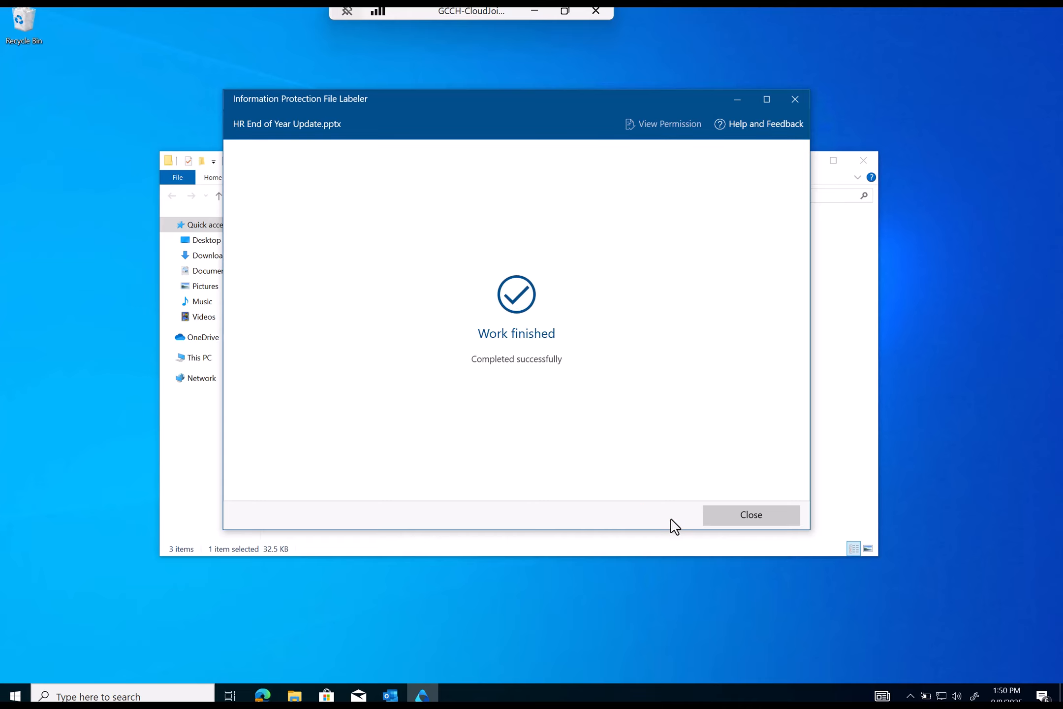
click(777, 522)
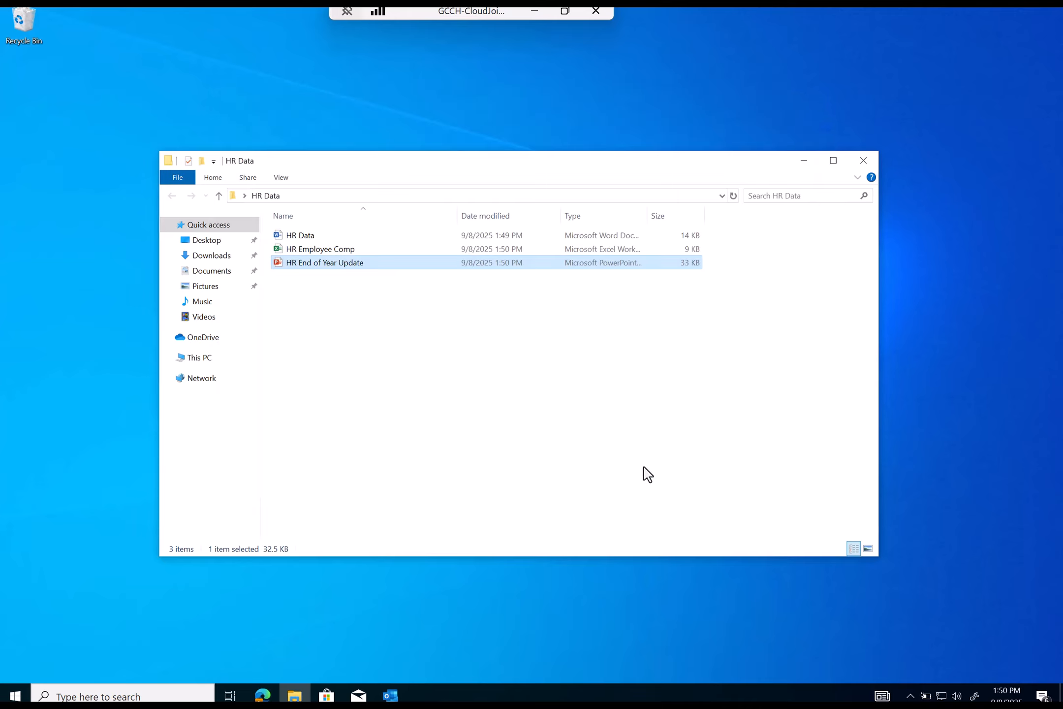
- Open HR End of Year Update in PowerPoint and clear its SPI\HR label
double_click(355, 263)
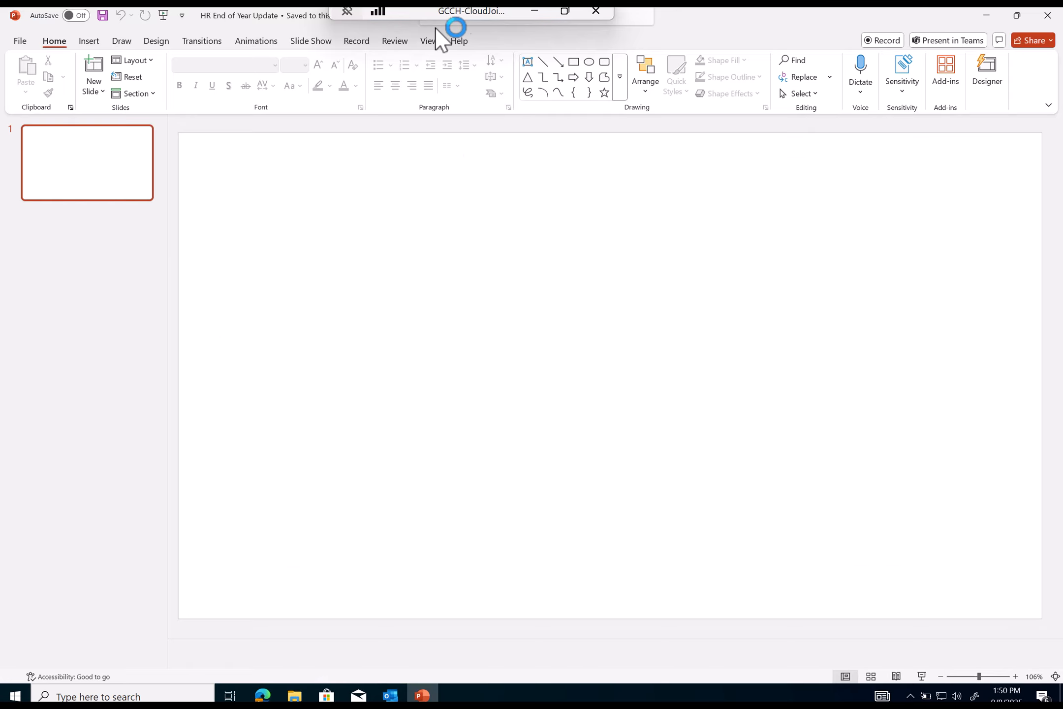
click(295, 17)
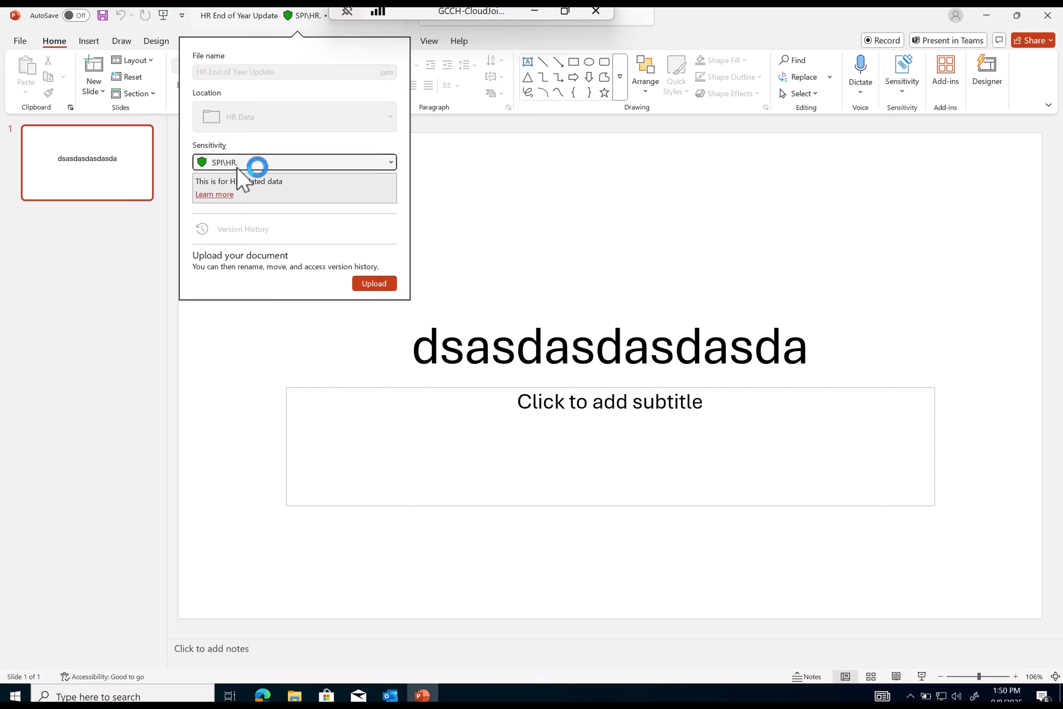
click(827, 20)
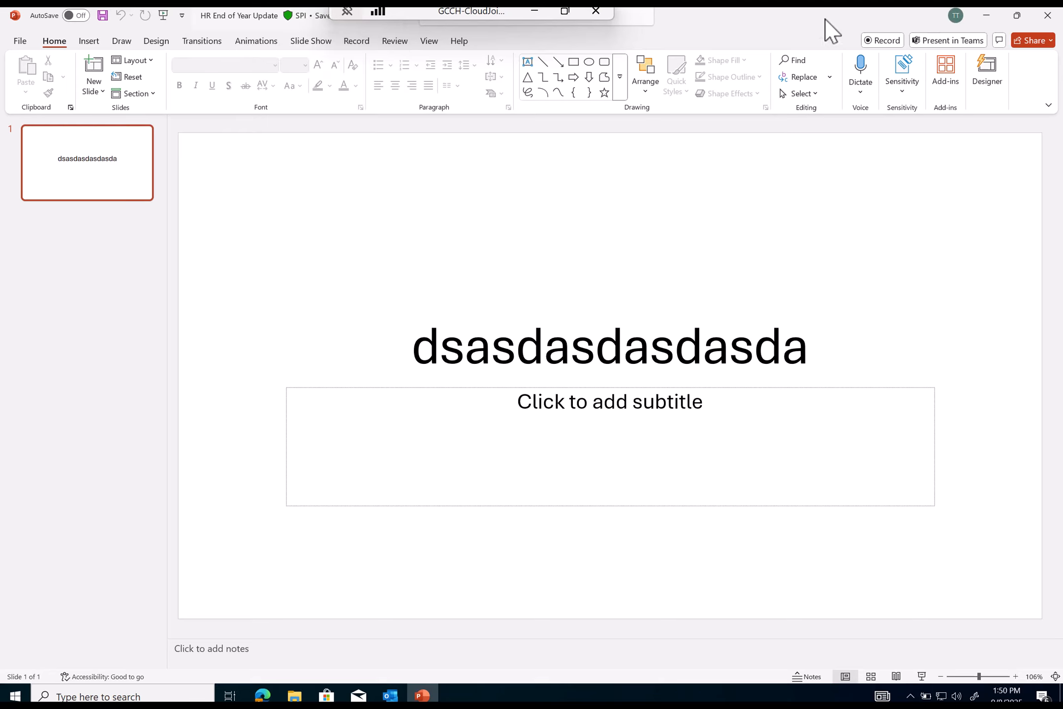
click(903, 86)
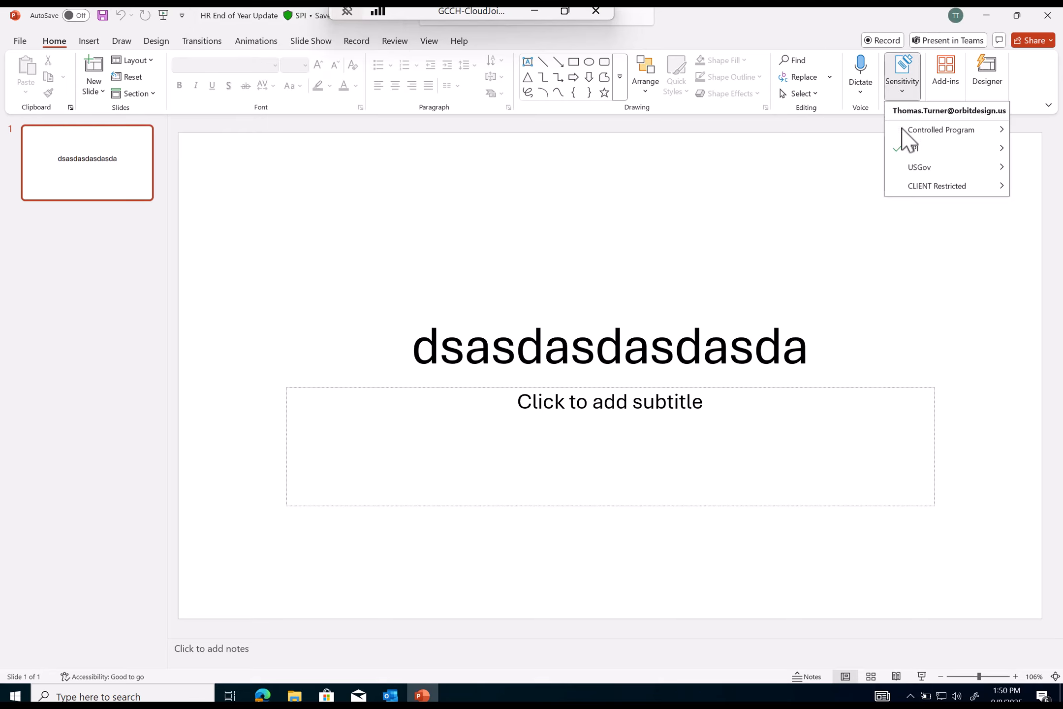
mouse_move(911, 149)
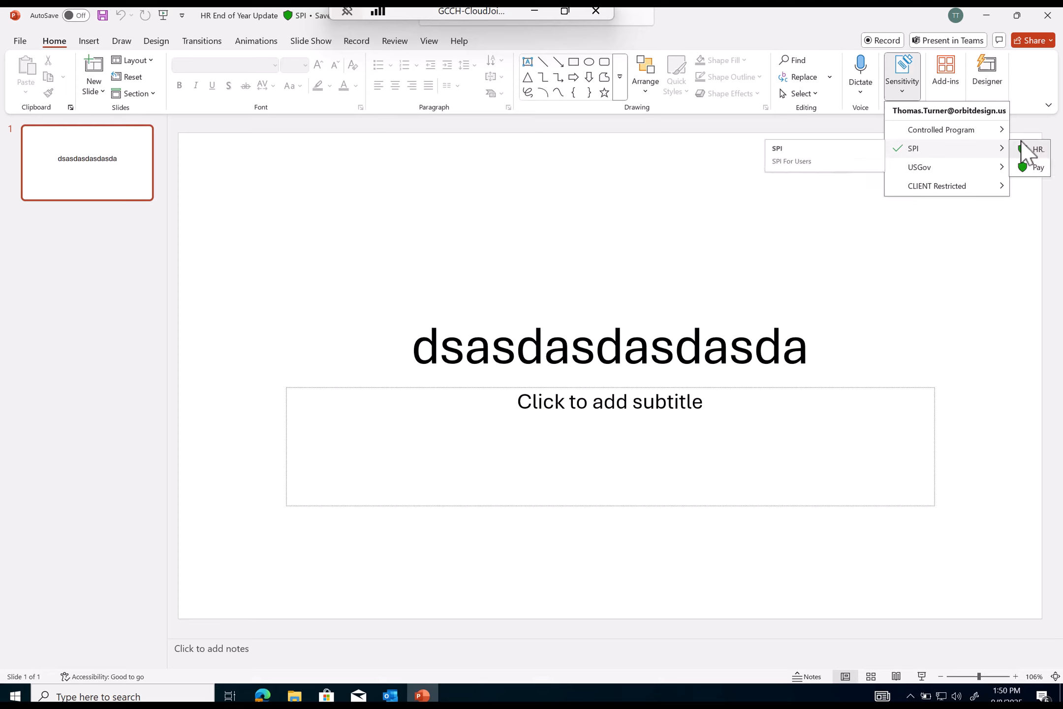
click(1037, 150)
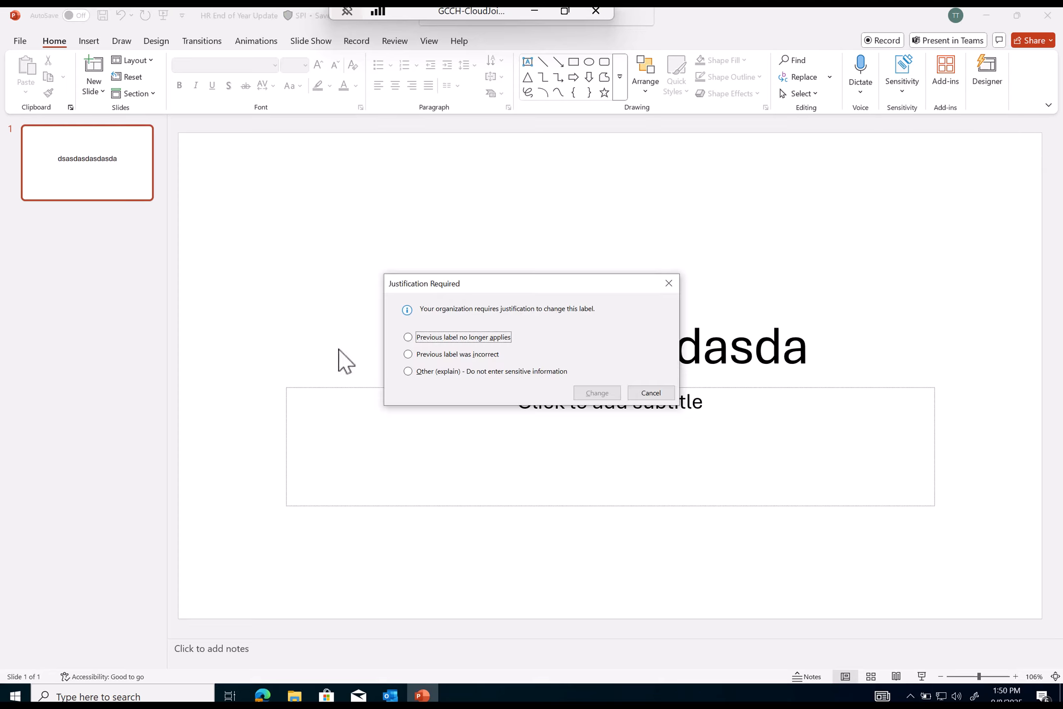
- Justify the change with an Other explanation, confirm No Label, and close the presentation
drag(441, 284, 451, 161)
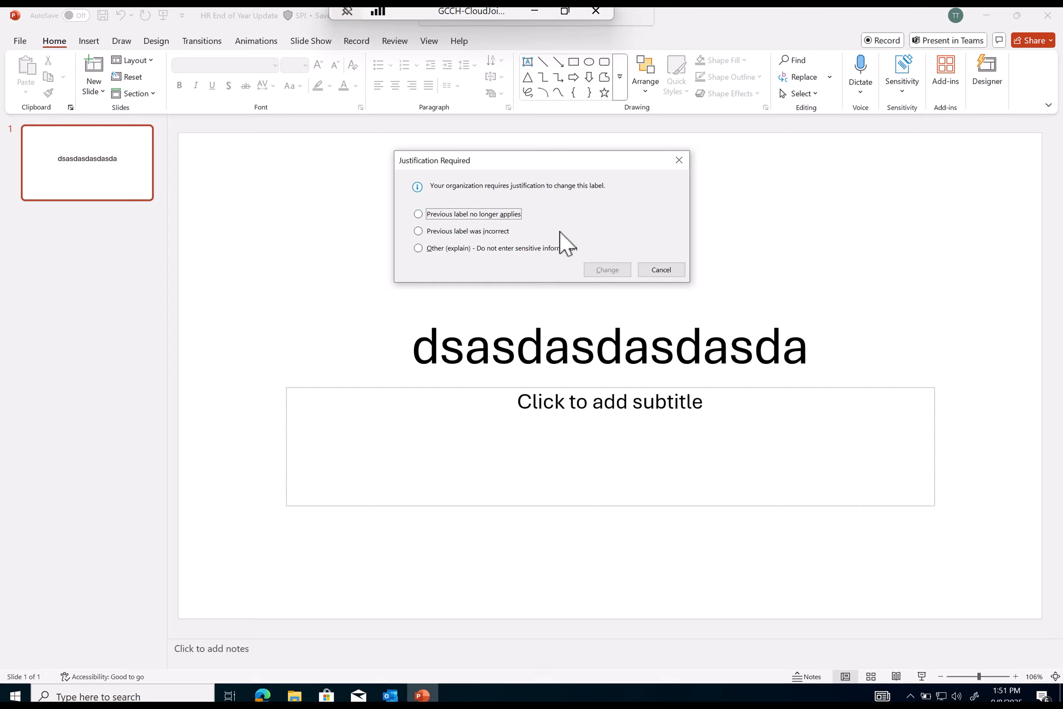
click(423, 248)
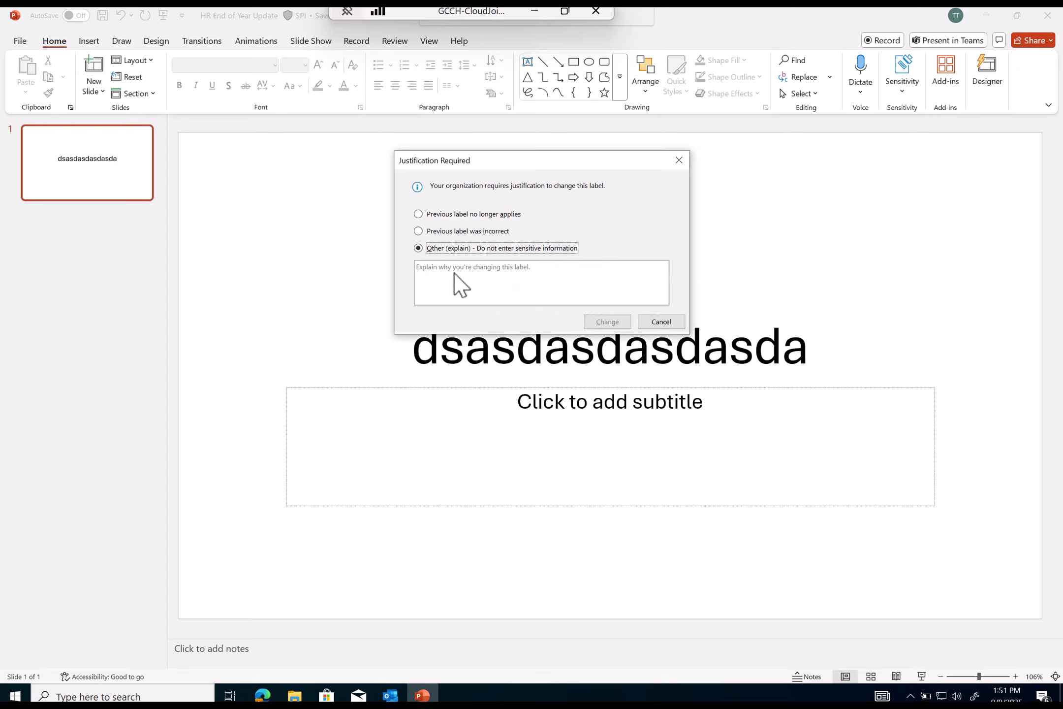
click(462, 271)
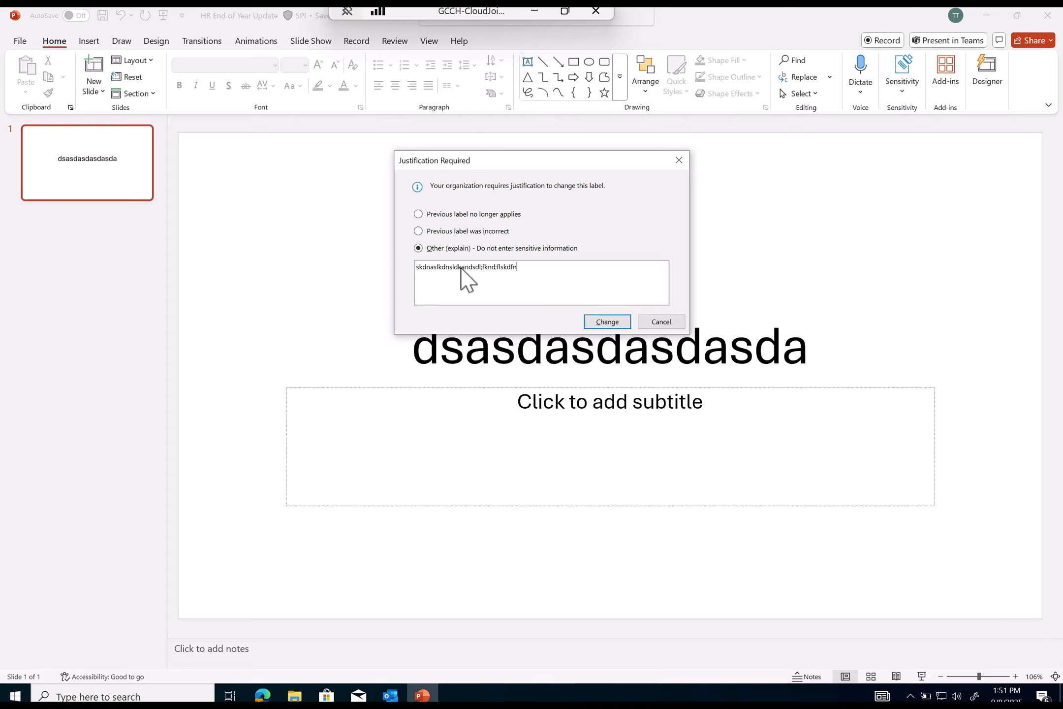
click(607, 322)
click(296, 11)
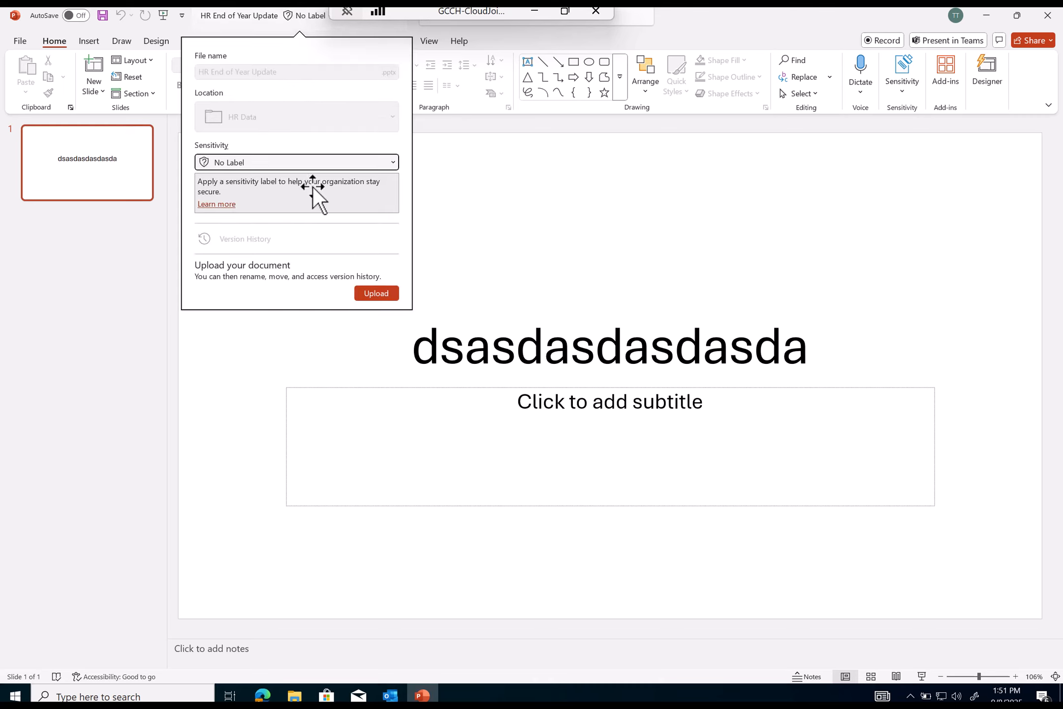
click(720, 243)
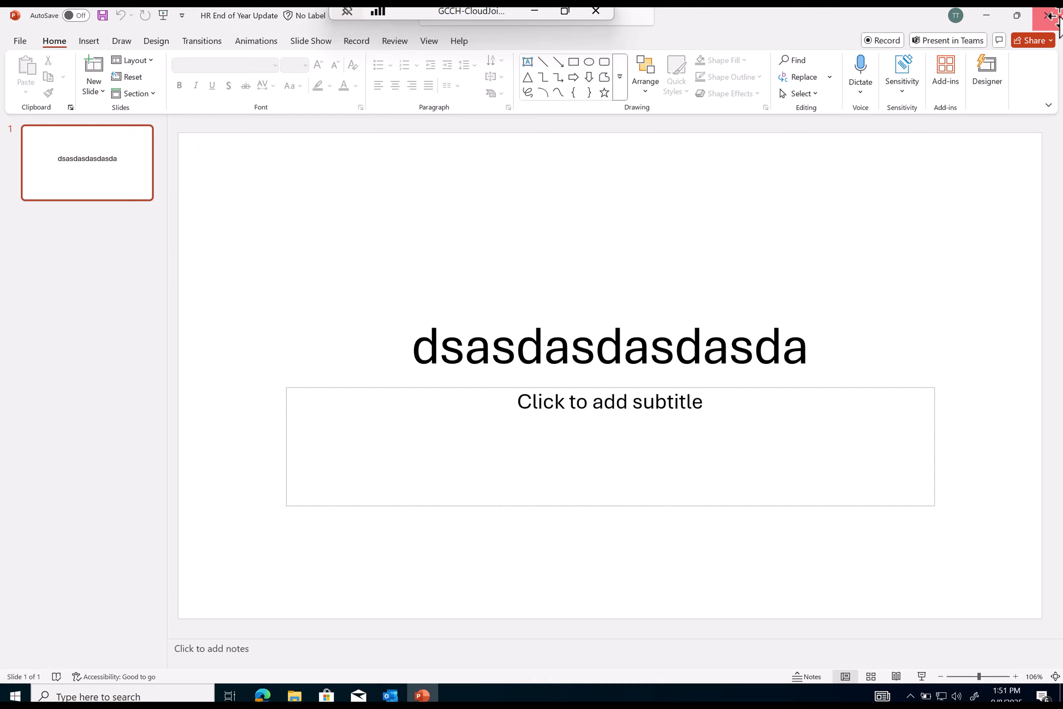
click(1048, 15)
- Save the presentation and bring all three HR files into the Purview labeler
click(527, 379)
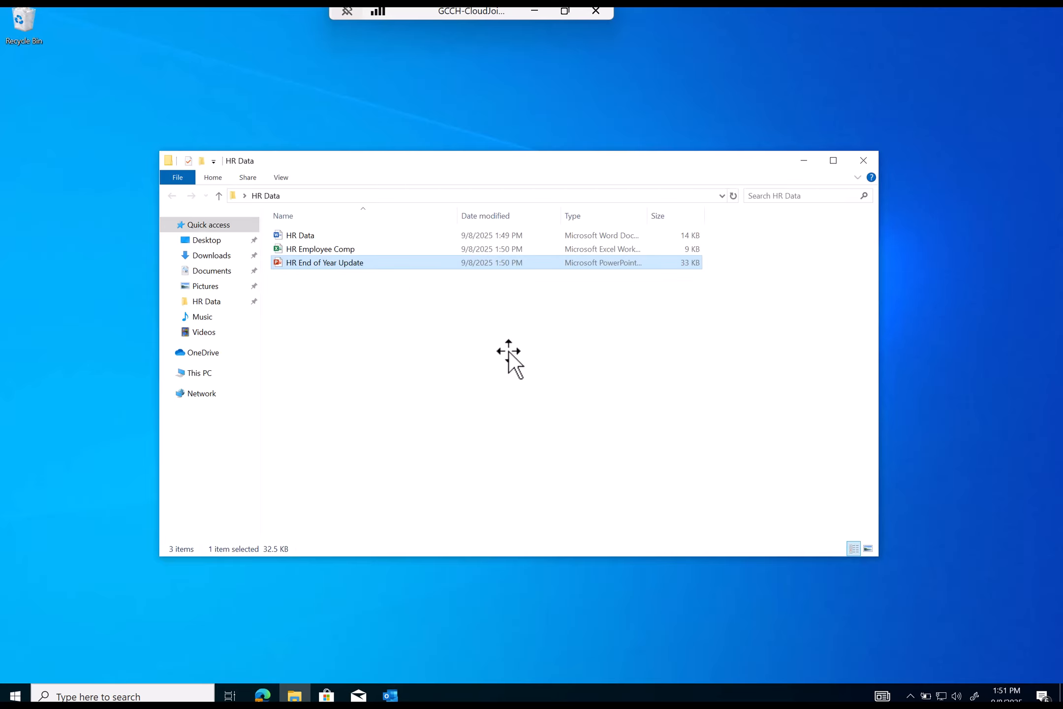
drag(732, 372, 306, 163)
right_click(329, 235)
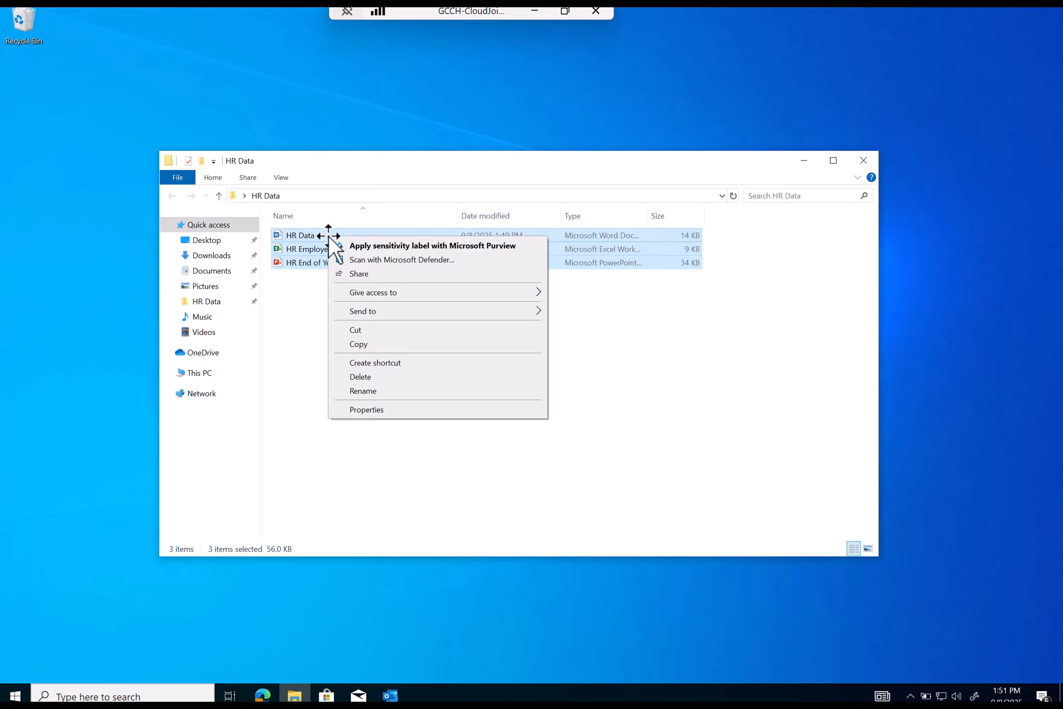
click(370, 248)
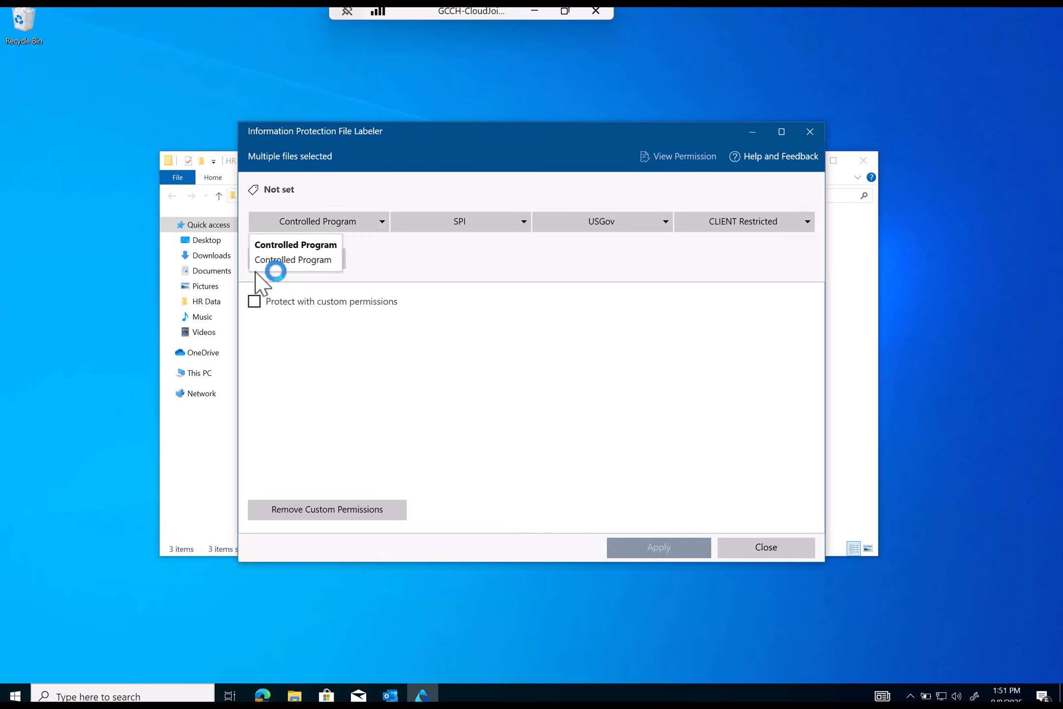
- Delete the labels from all three files with a typed justification, then close the labeler
click(299, 257)
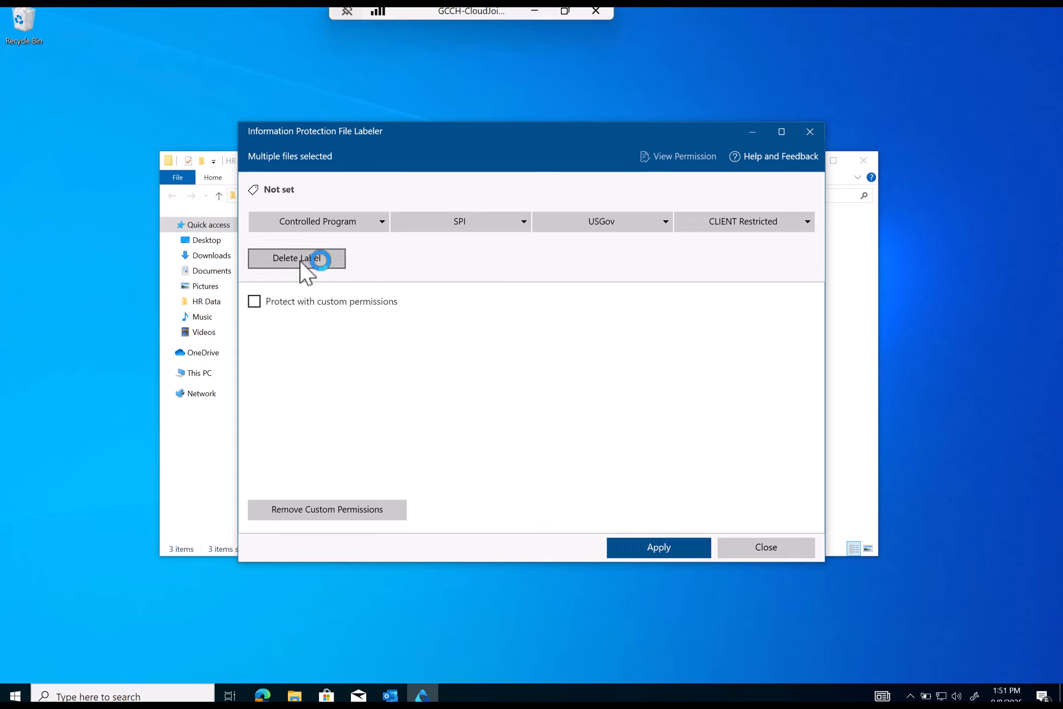
click(648, 546)
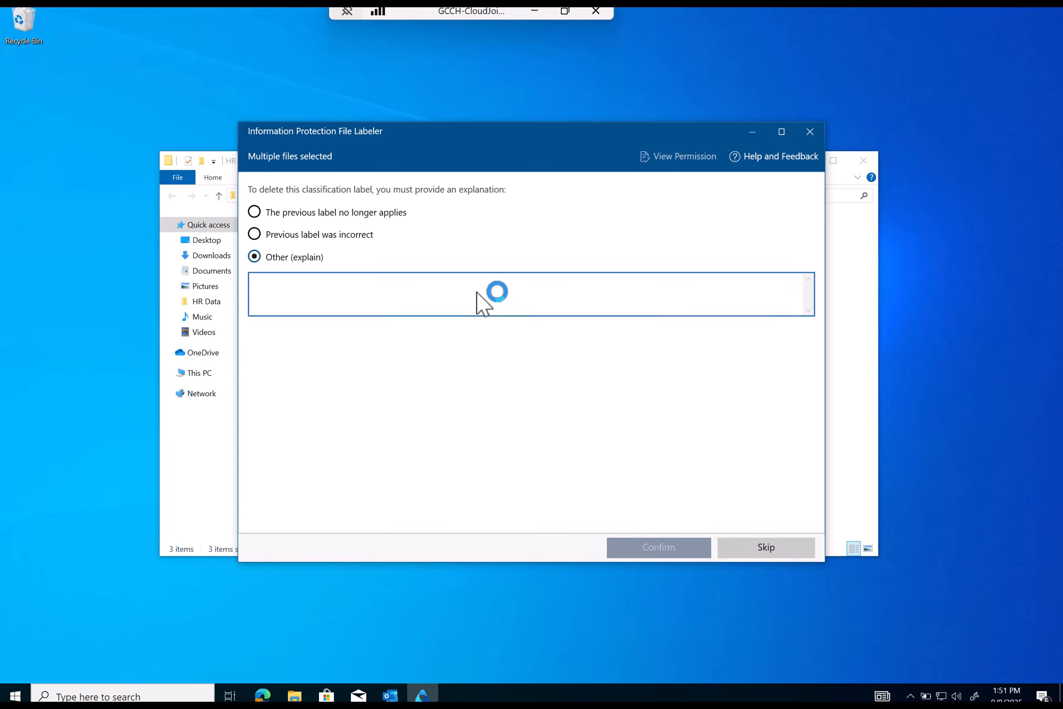
text(fdadsadasdasdasdasda)
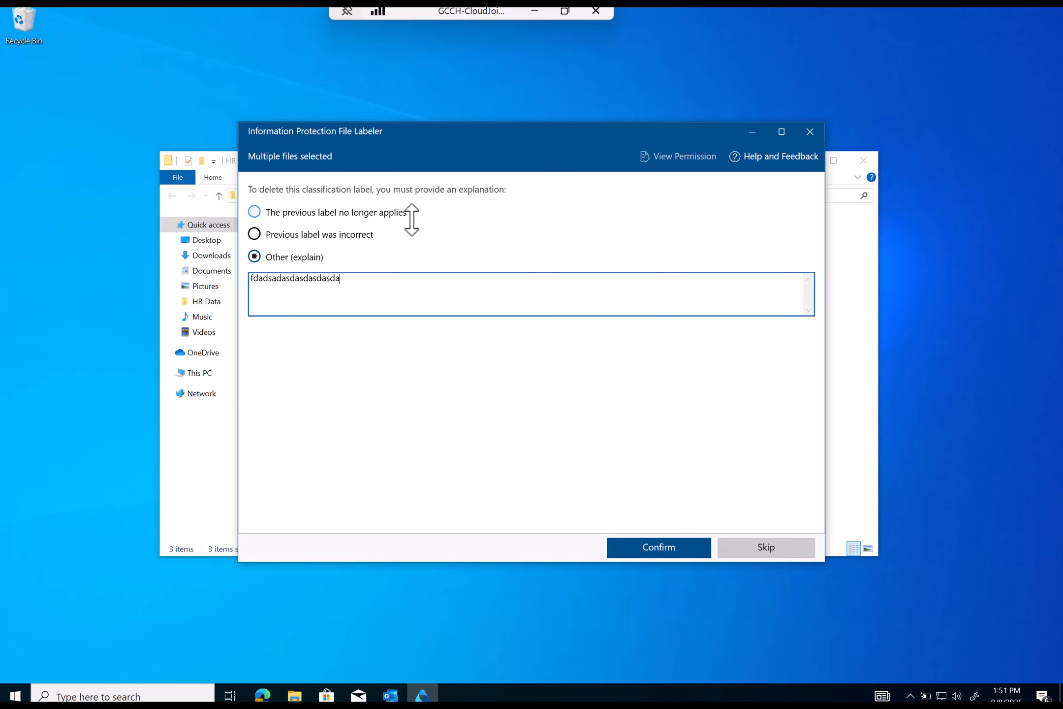
click(666, 546)
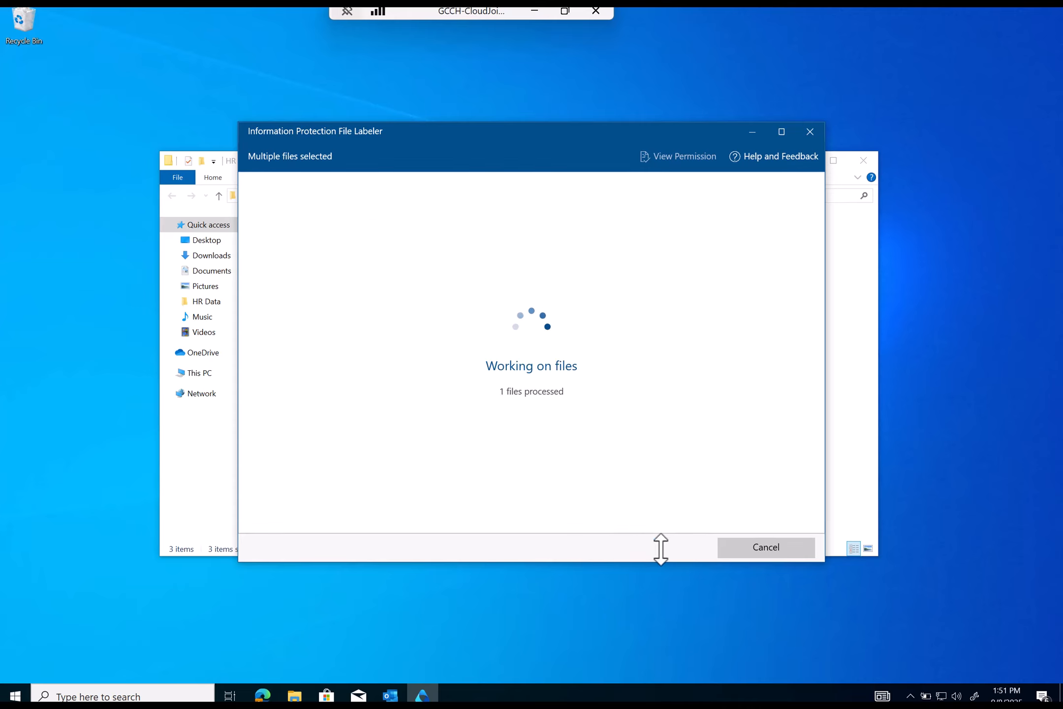
click(733, 545)
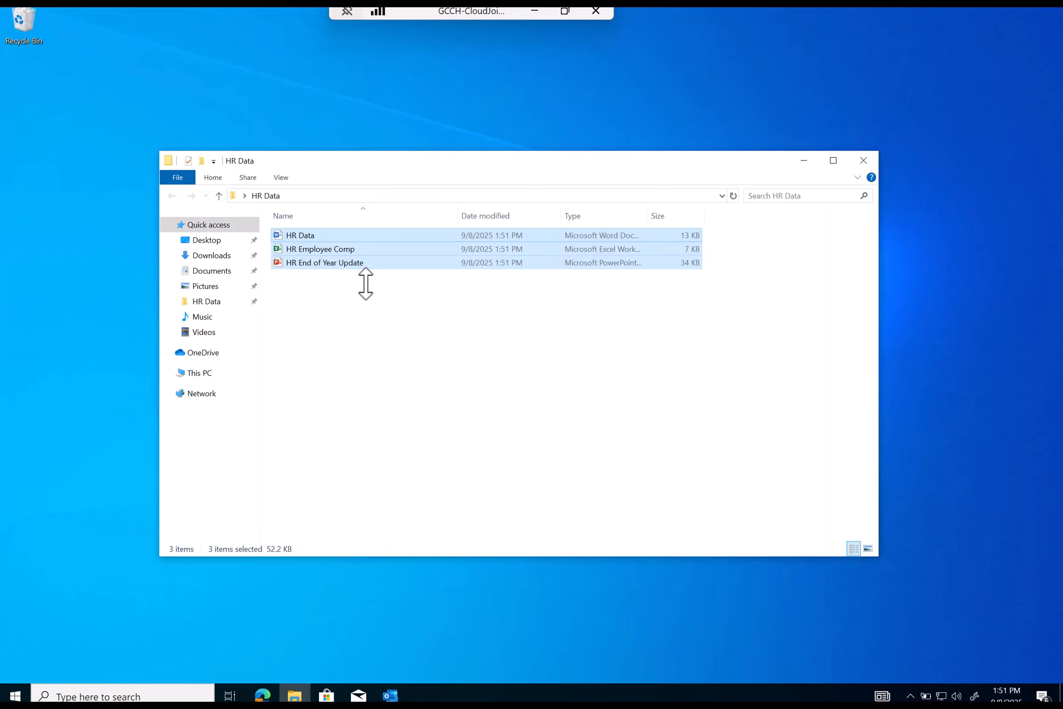
click(315, 234)
double_click(315, 235)
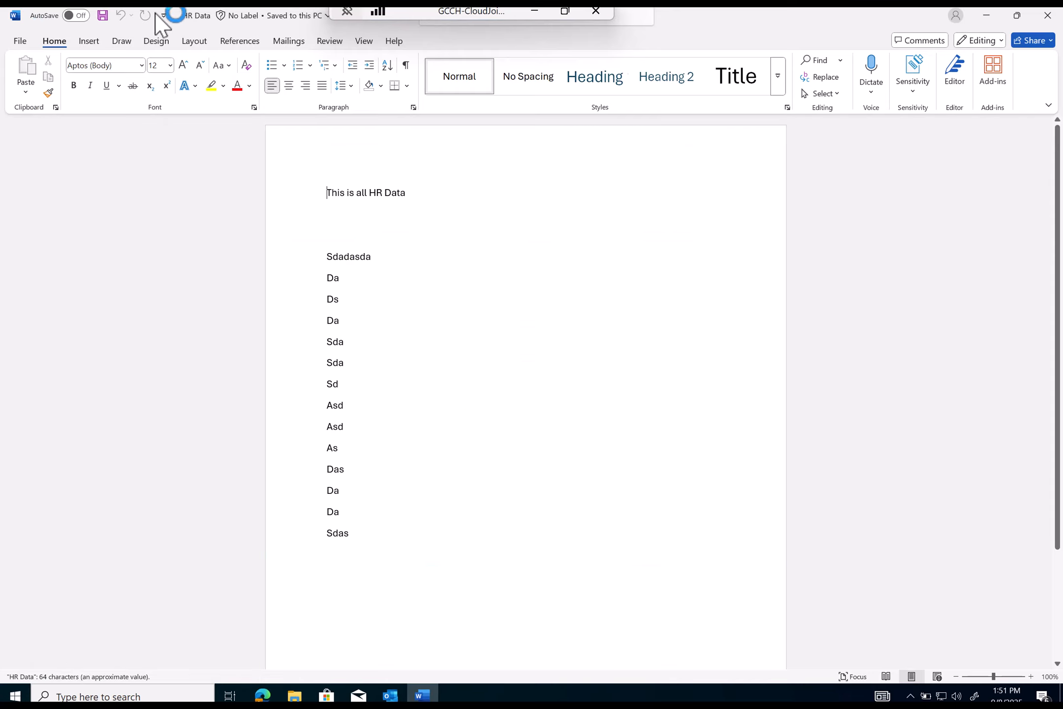
click(202, 17)
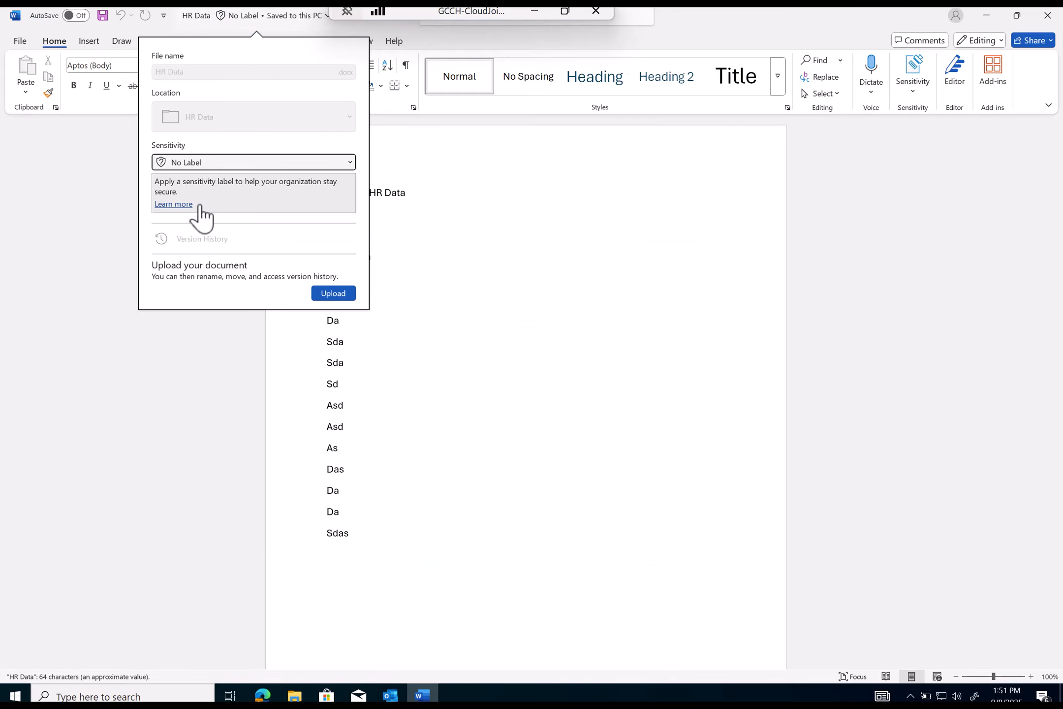
click(705, 242)
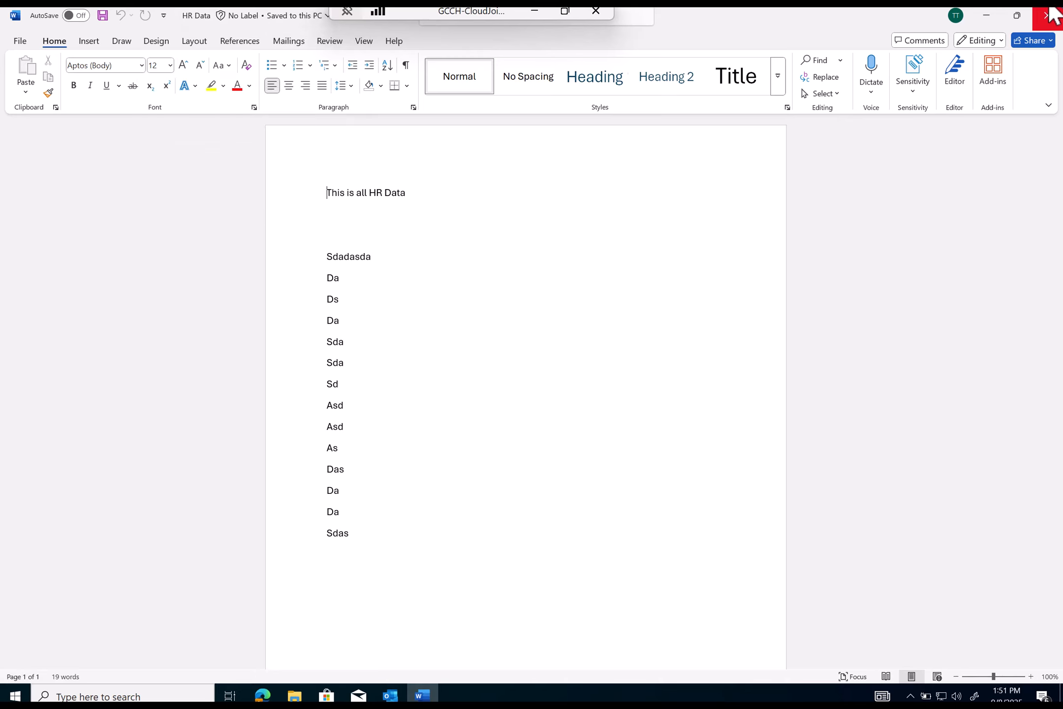
- Close Word and apply CLIENT Restricted \ Executive to all three HR files via the Purview labeler
click(1048, 15)
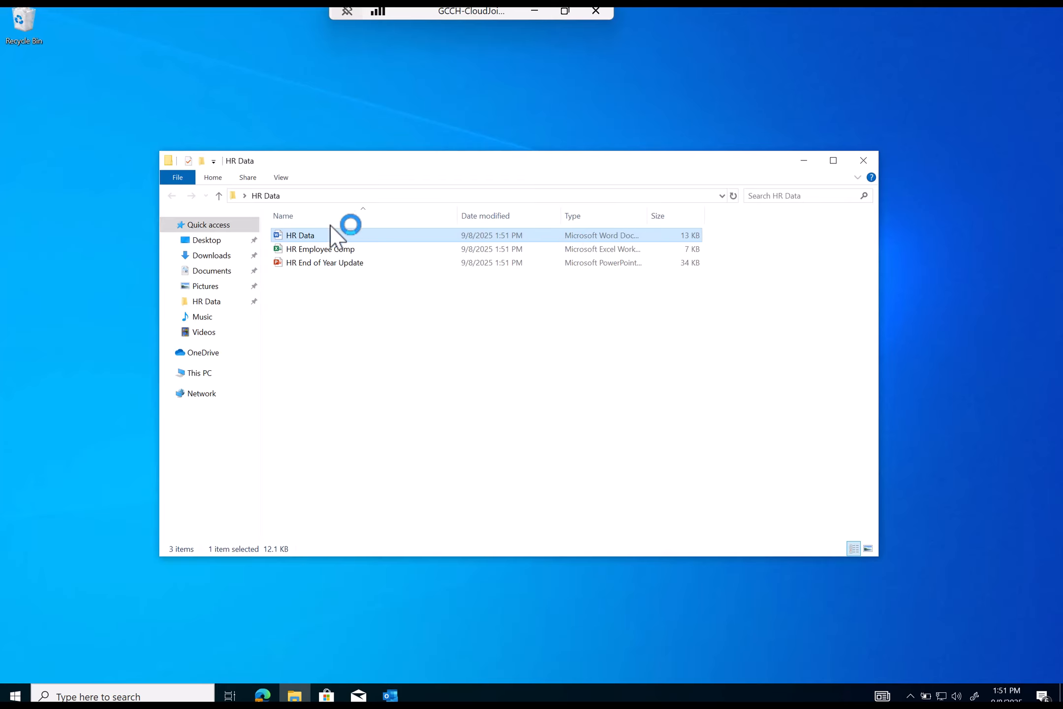
mouse_move(324, 246)
mouse_down()
mouse_move(326, 294)
mouse_move(311, 232)
mouse_up()
right_click(311, 233)
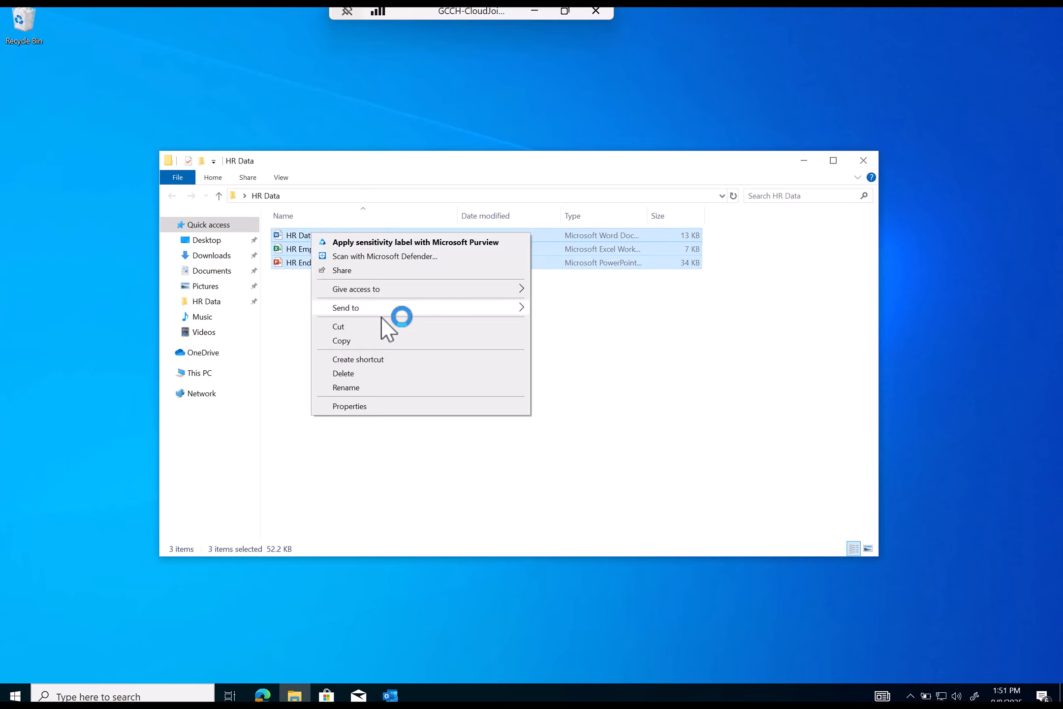
click(382, 242)
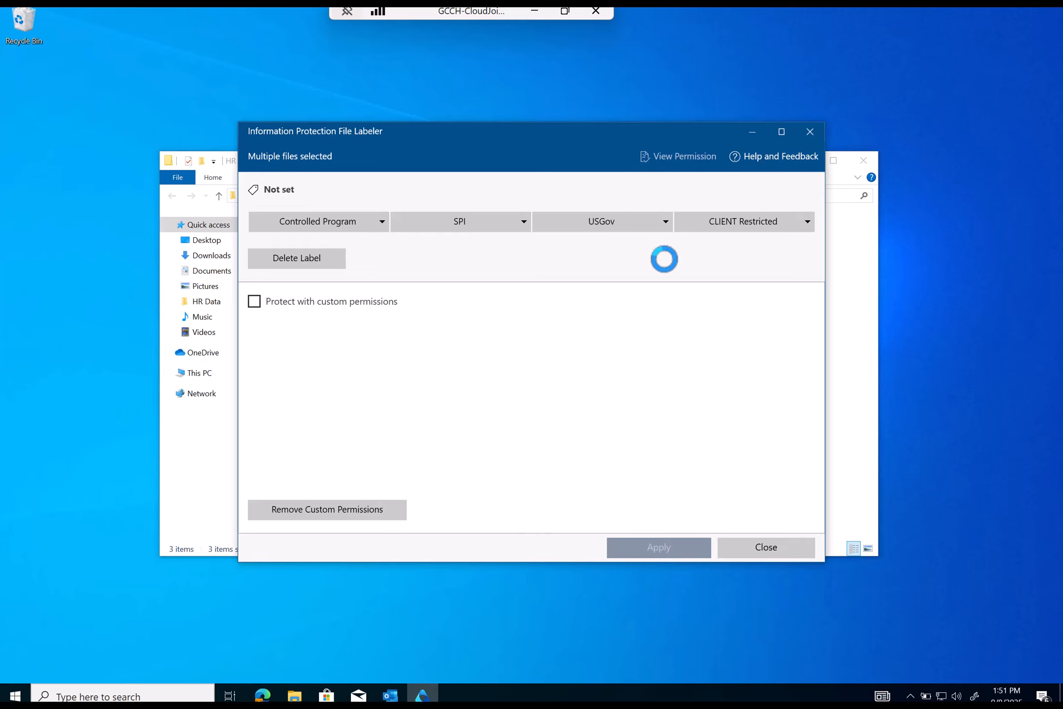
click(717, 220)
click(716, 268)
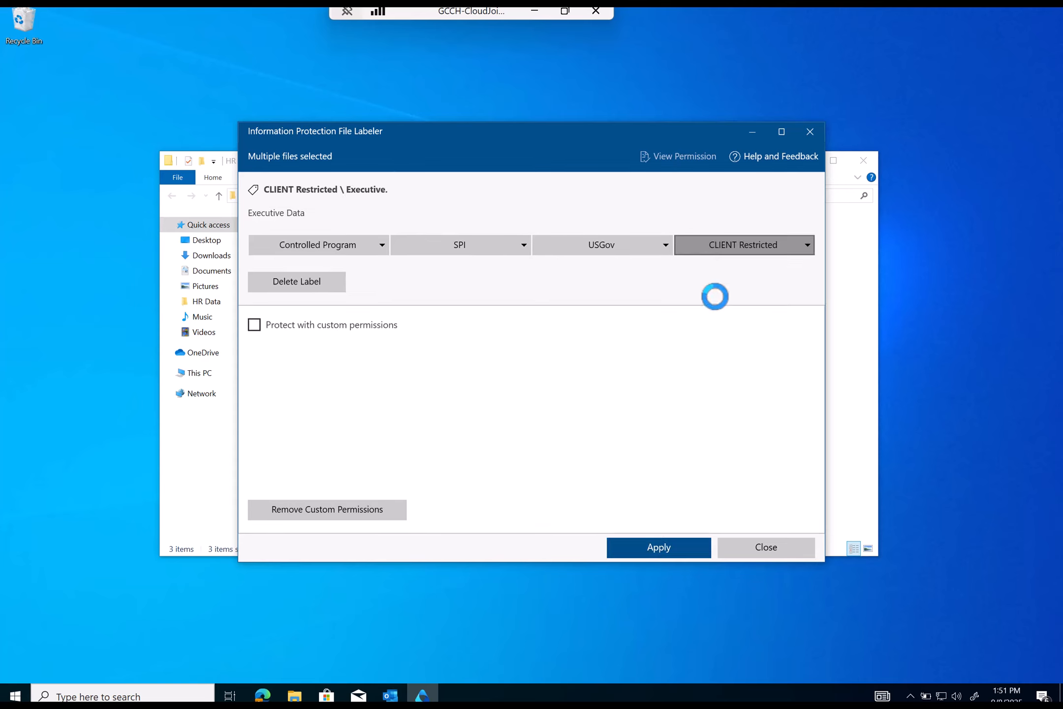
click(658, 548)
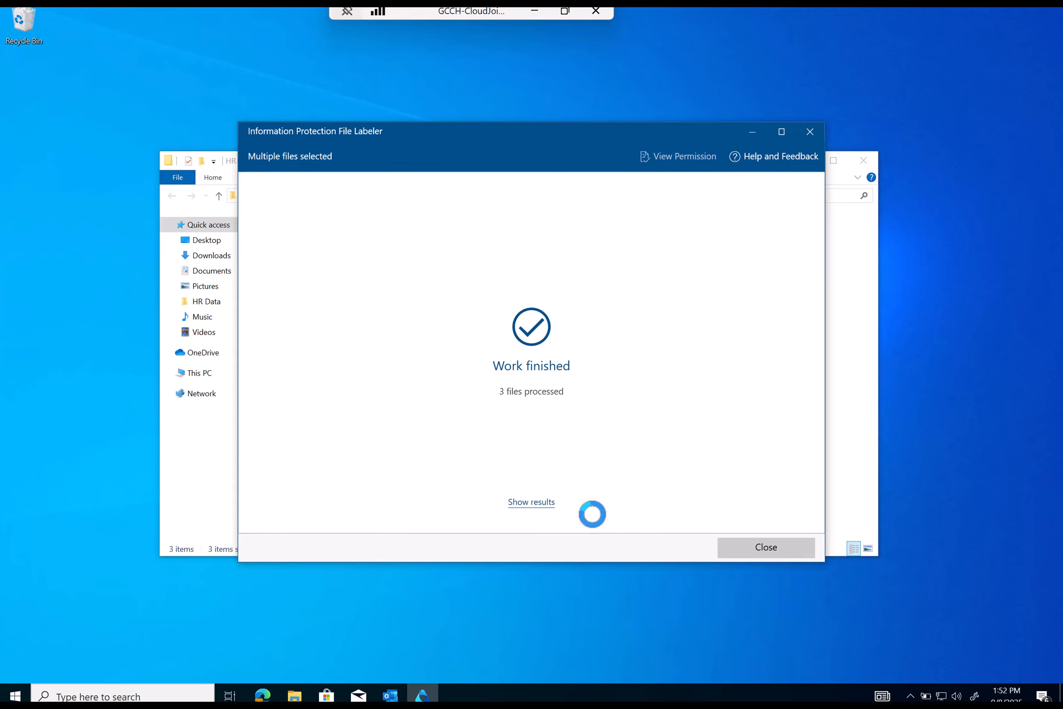
click(740, 546)
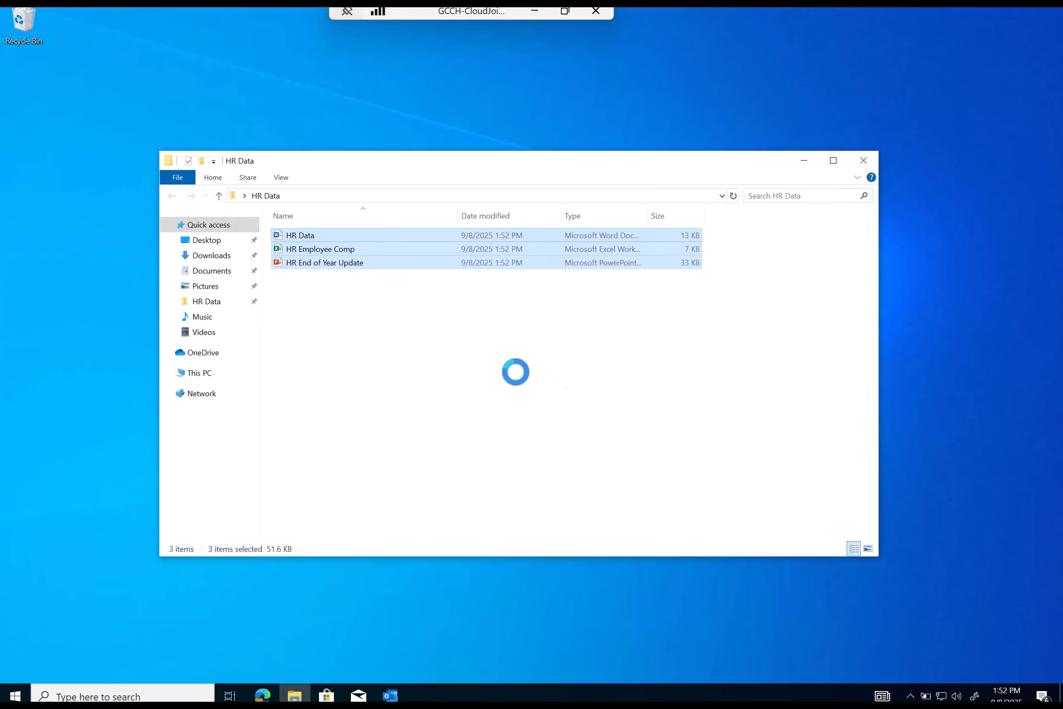
- Open HR Data in Word, check its CLIENT Restricted\Executive label, and show SPI's HR. and Pay options
click(302, 236)
double_click(301, 236)
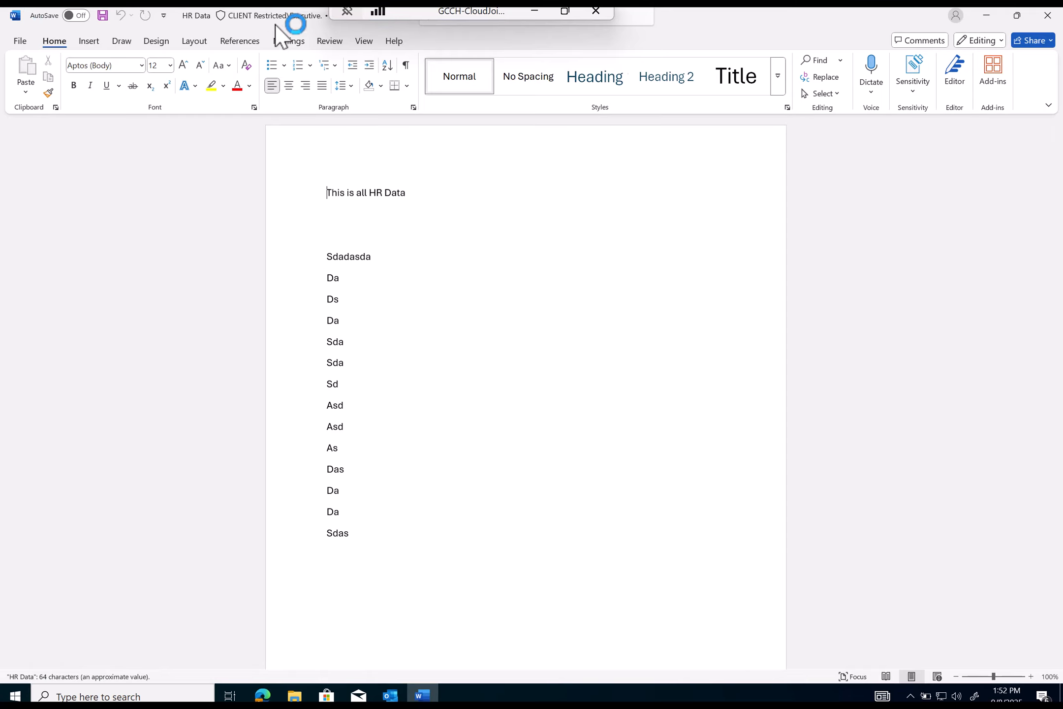
click(276, 17)
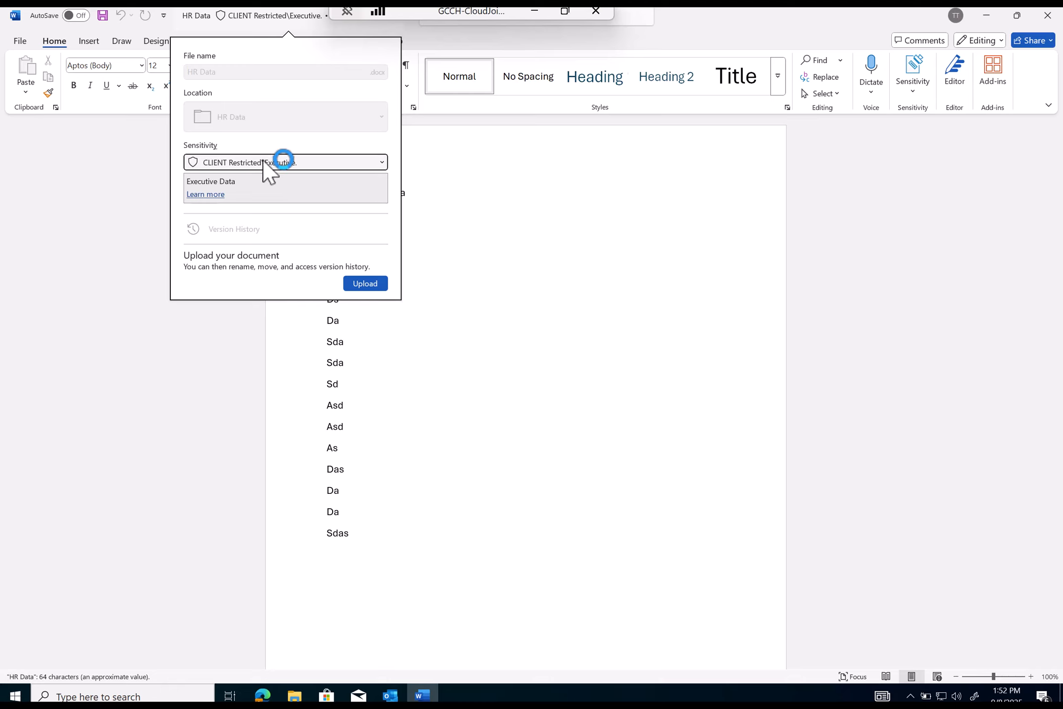
click(667, 237)
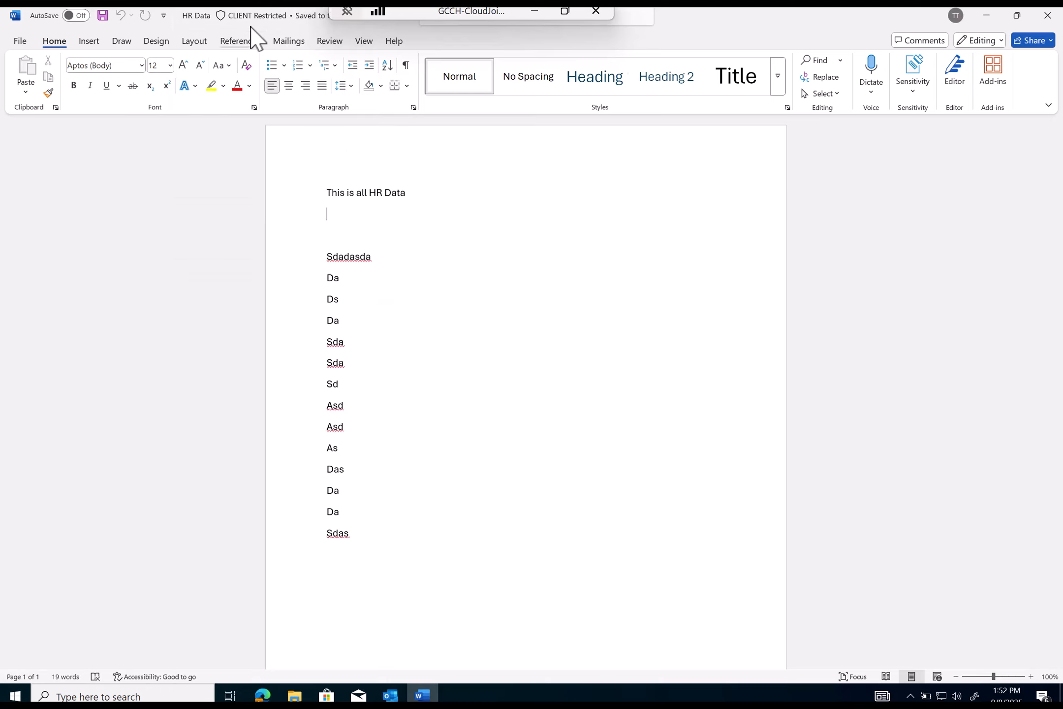
click(238, 18)
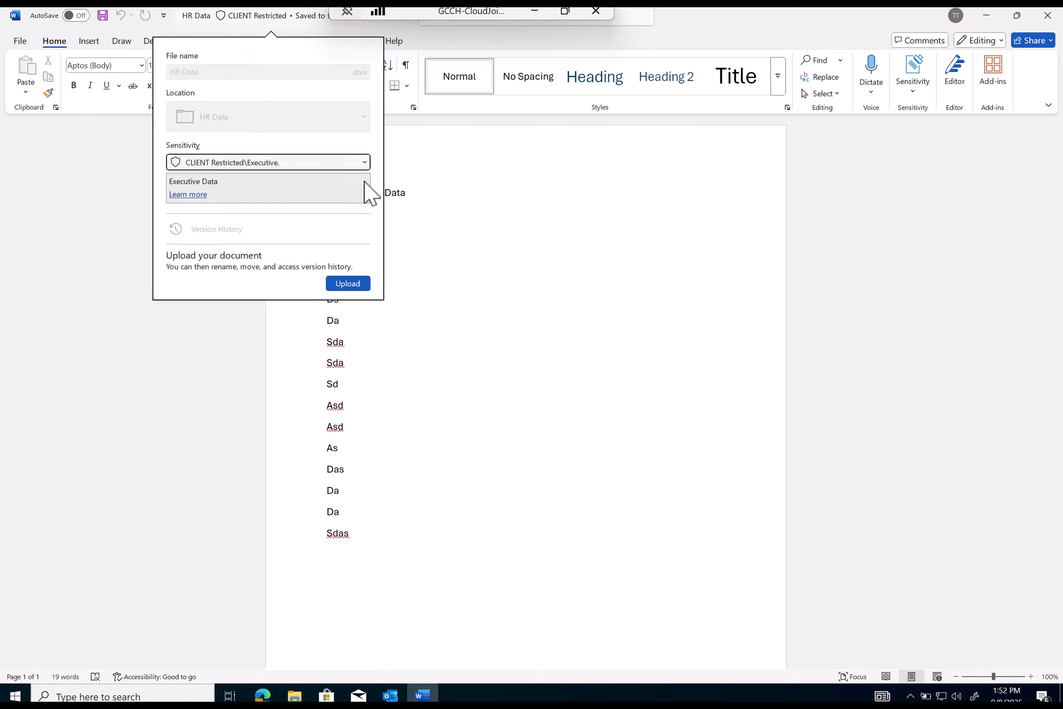
click(912, 91)
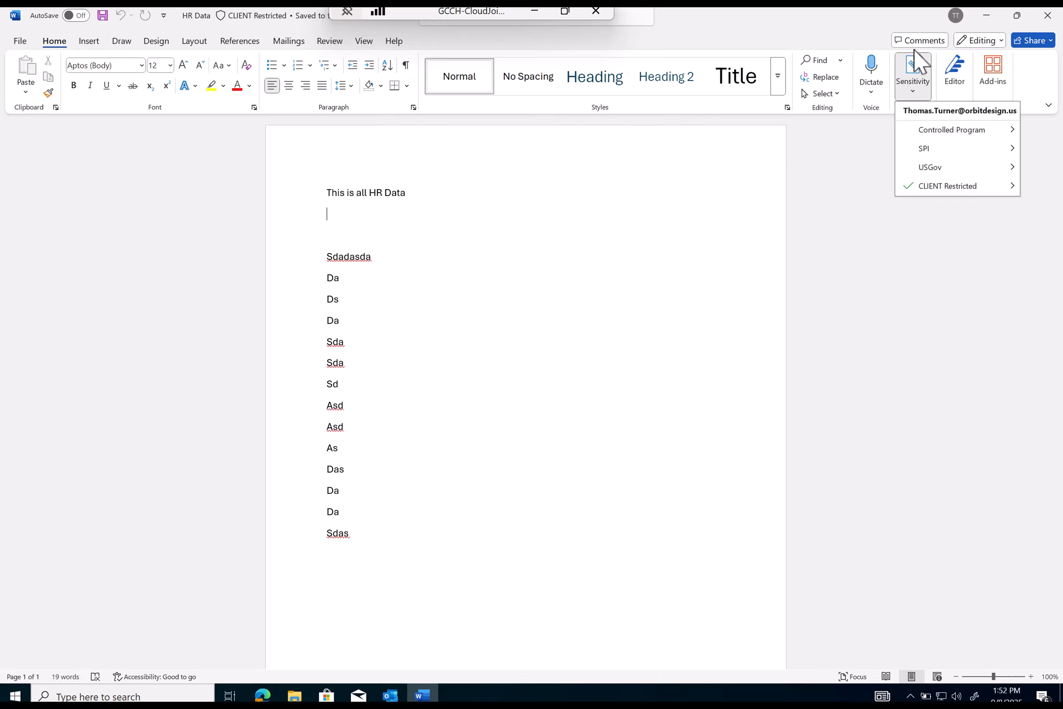
mouse_move(926, 150)
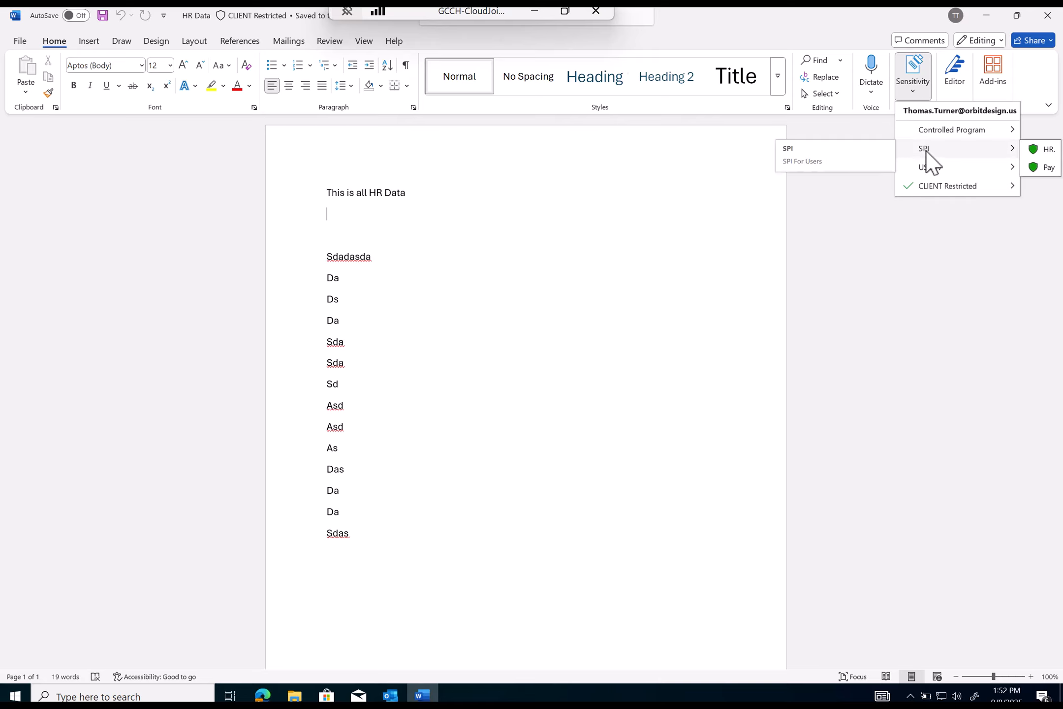
- Change the document's label to SPI\HR., giving an Other (explain) justification
click(1047, 150)
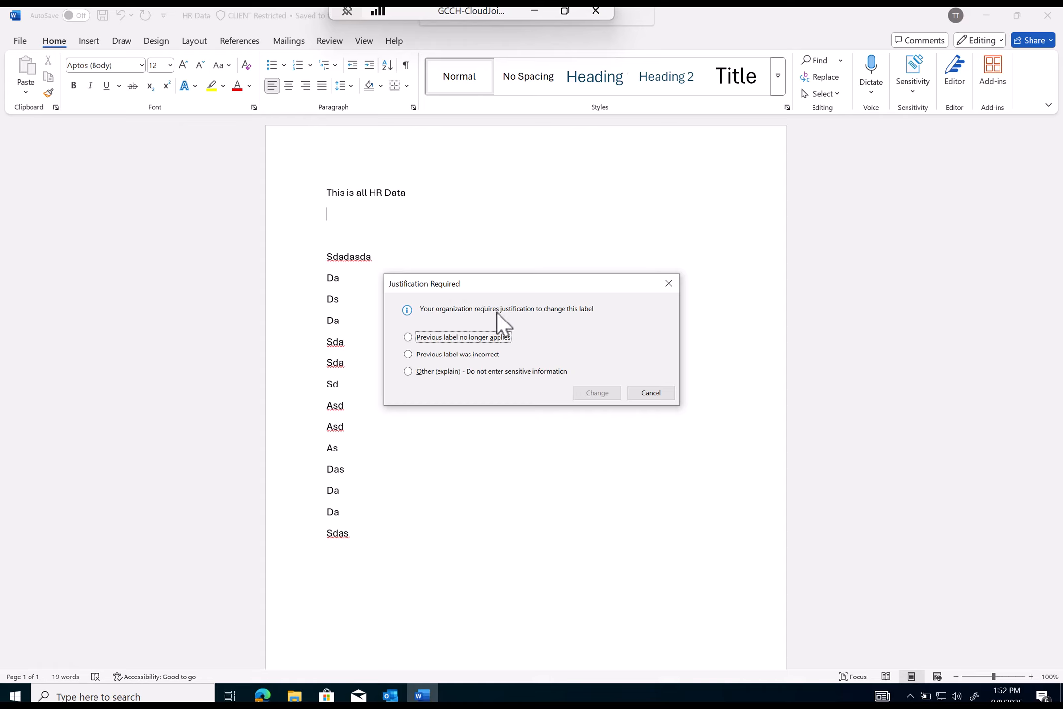
click(504, 371)
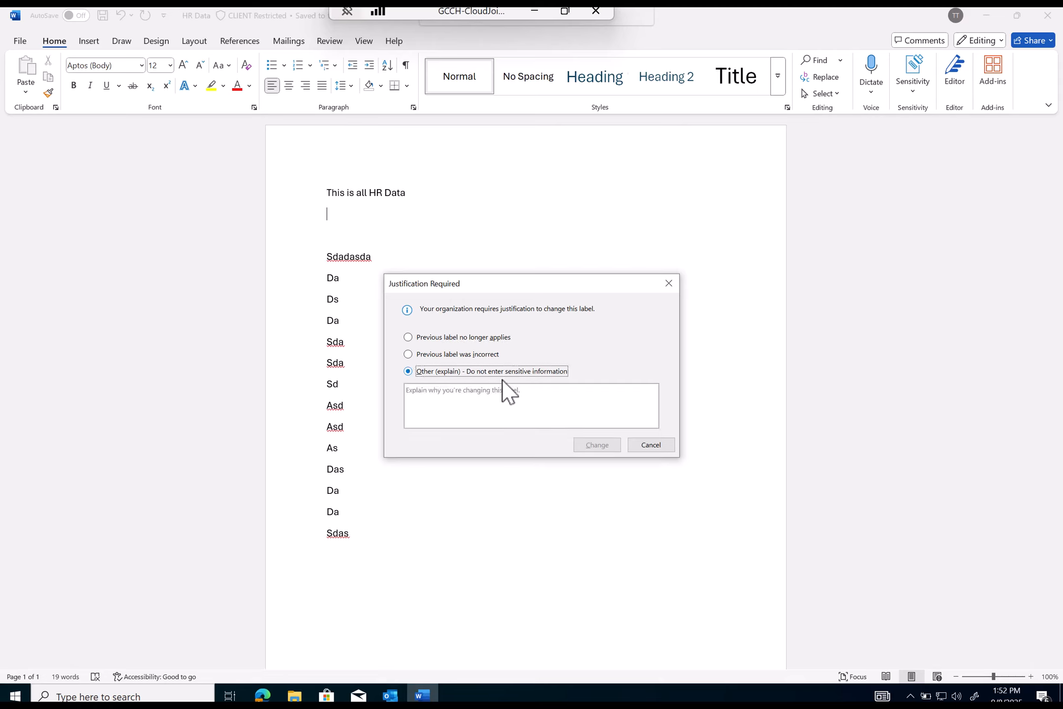
text(skdmasldkamsldkaslfdknflsdfsdfsdf)
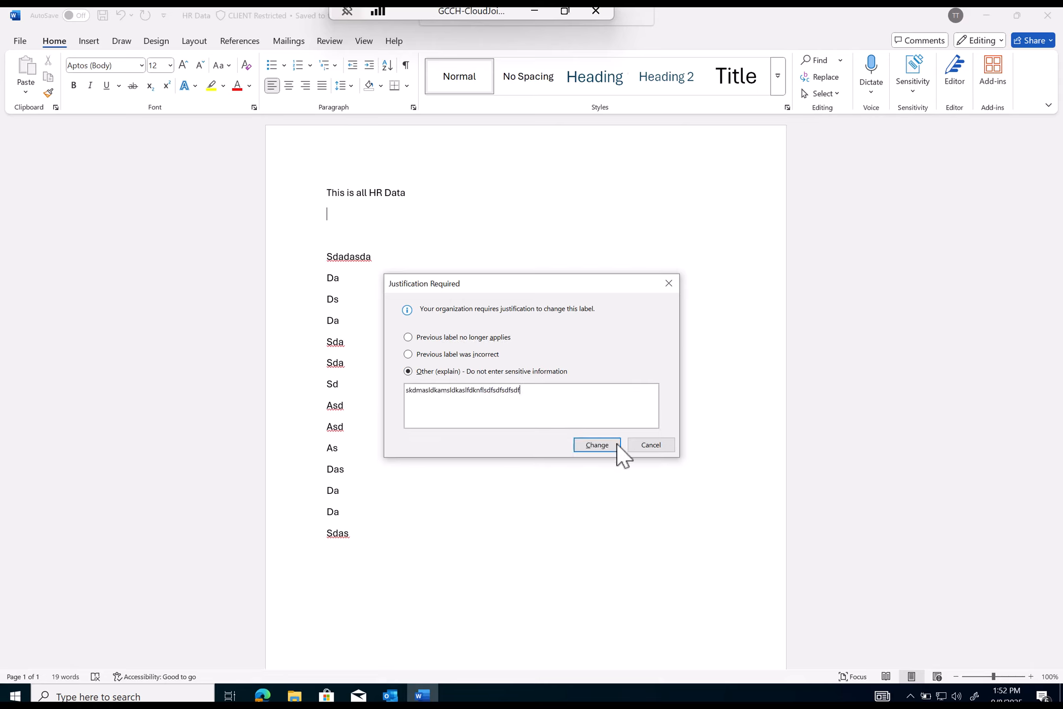
click(618, 443)
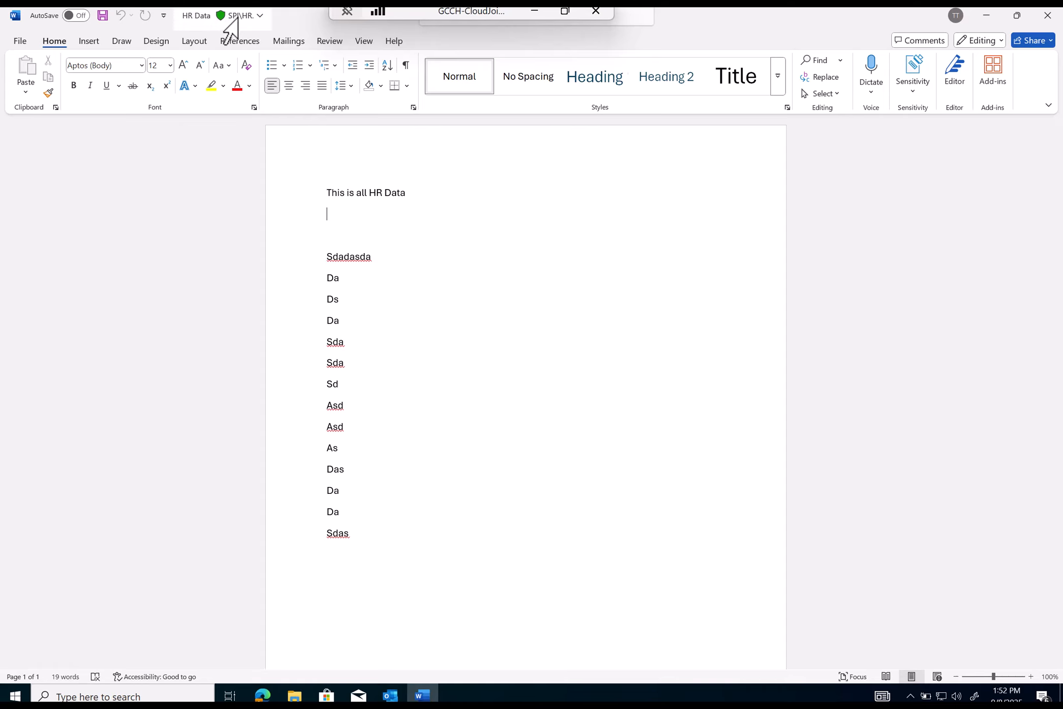
- Save the relabelled document, verify SPI\HR. in the file details, and close Word
click(1050, 22)
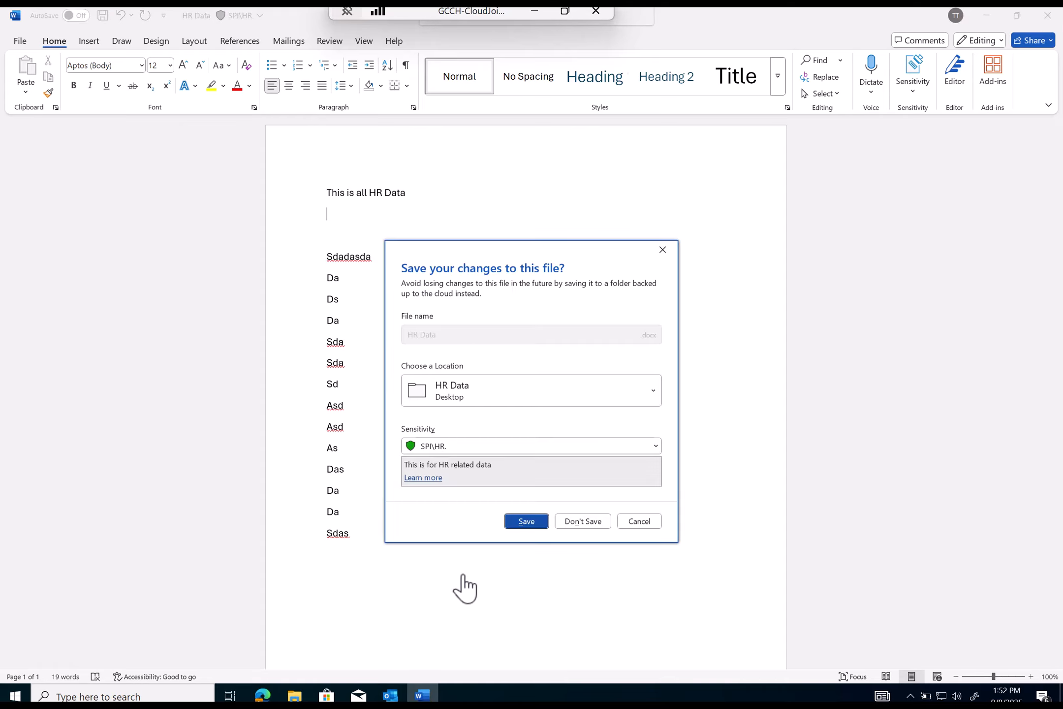
click(515, 522)
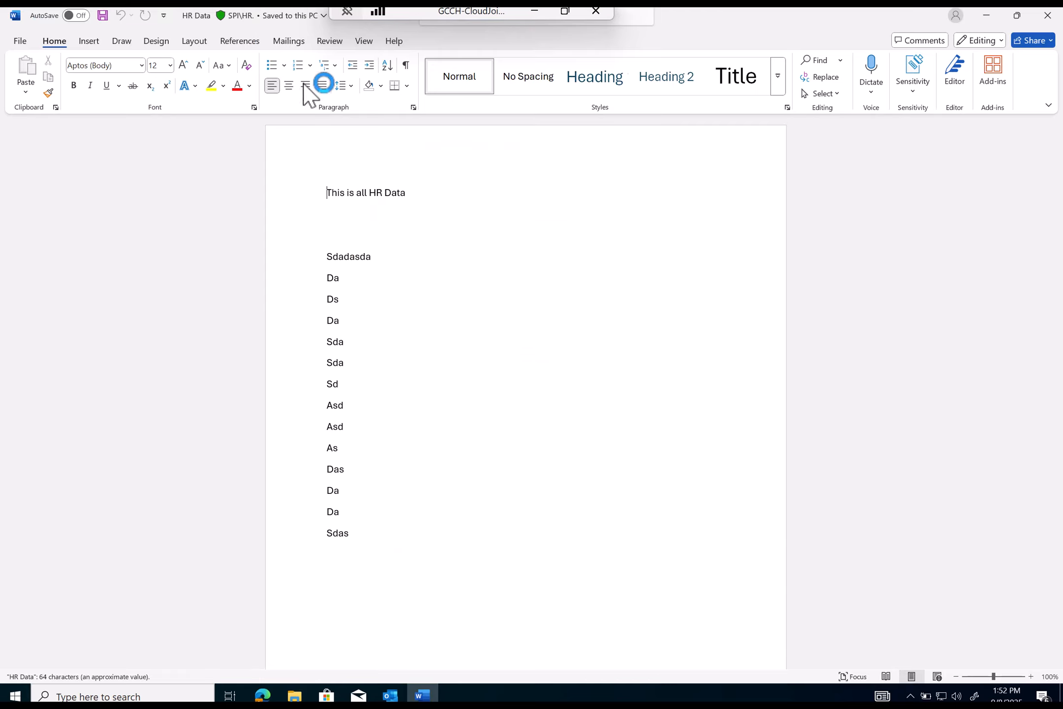
click(297, 16)
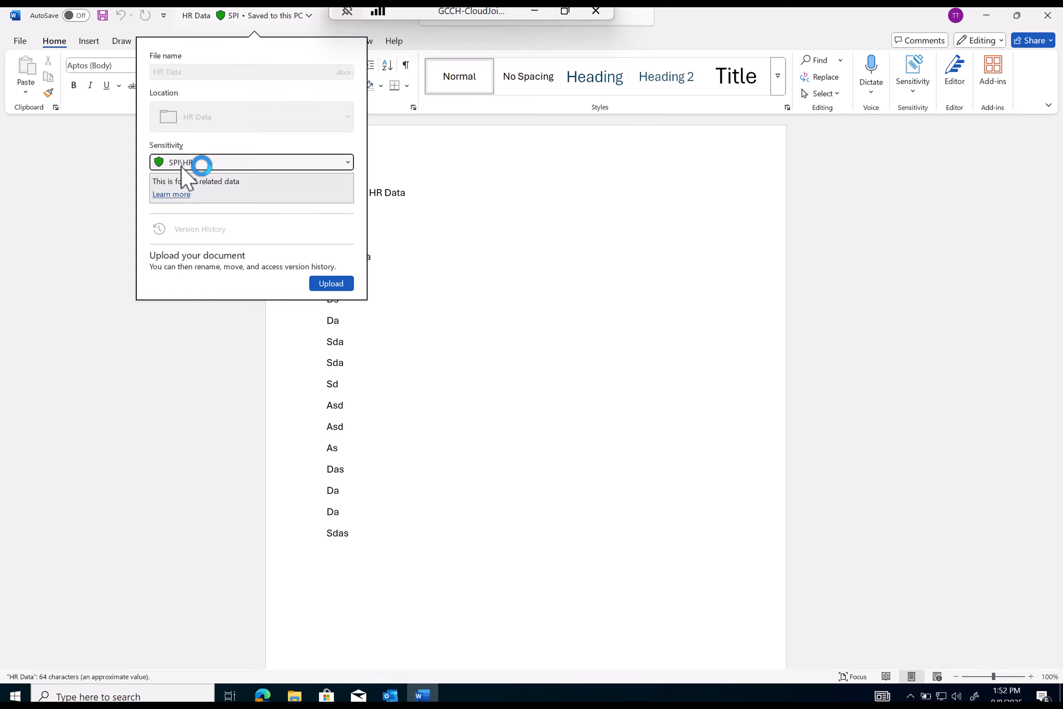
click(594, 325)
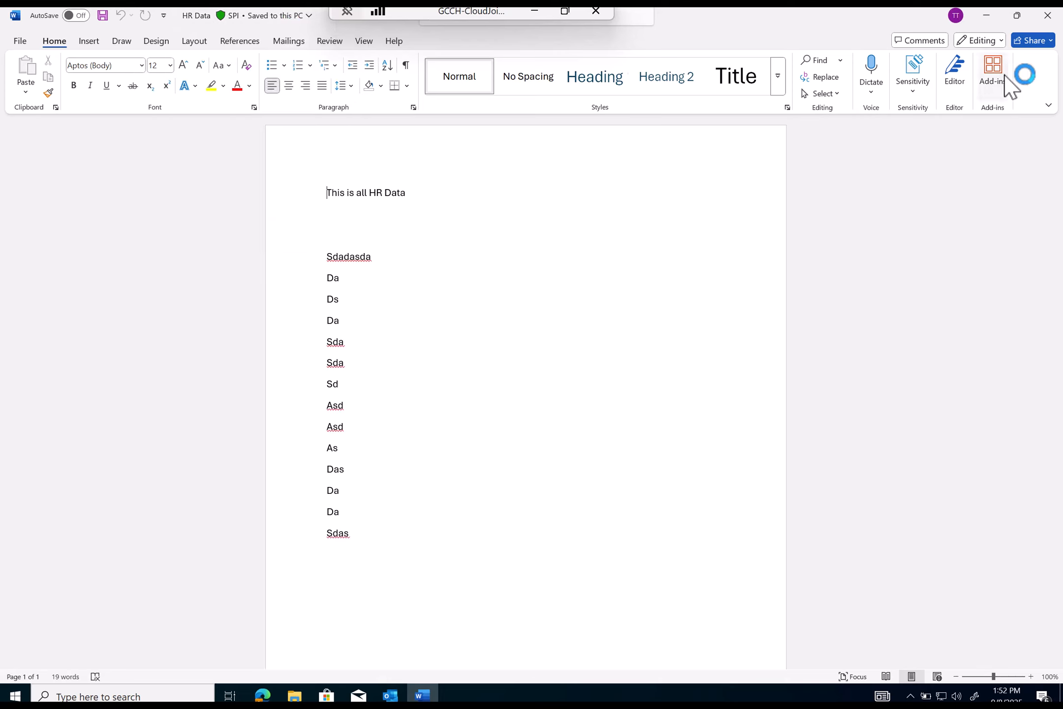
click(1048, 15)
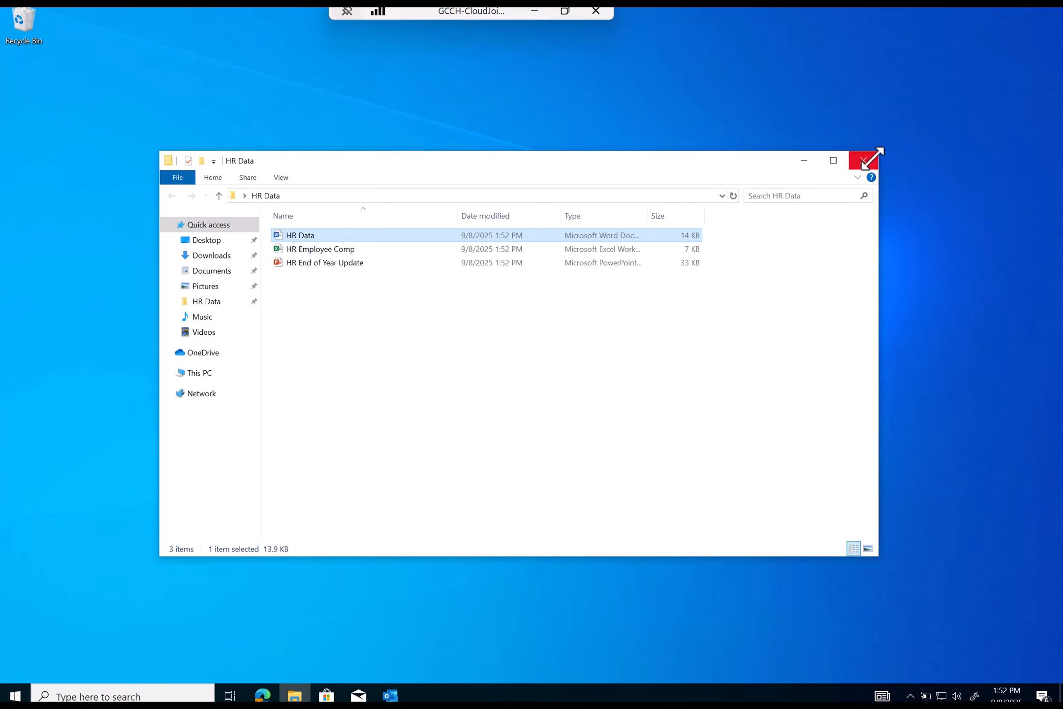
- Select all three HR files and apply SPI > HR in the Purview labeler
drag(591, 353, 312, 239)
right_click(313, 238)
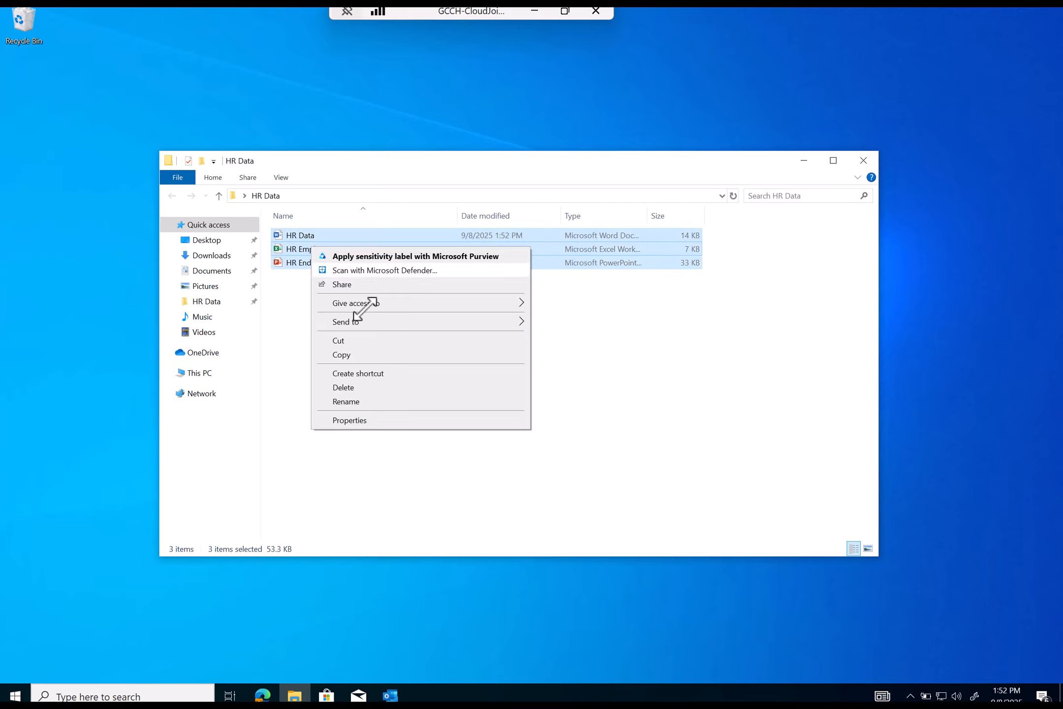
click(376, 257)
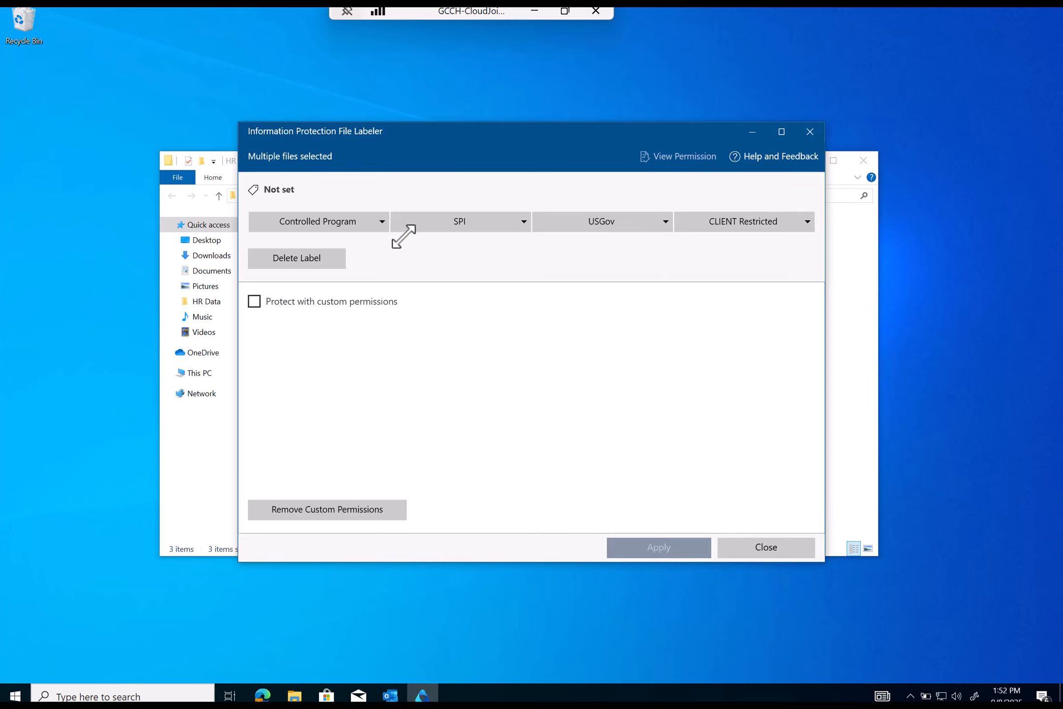
click(453, 221)
click(434, 245)
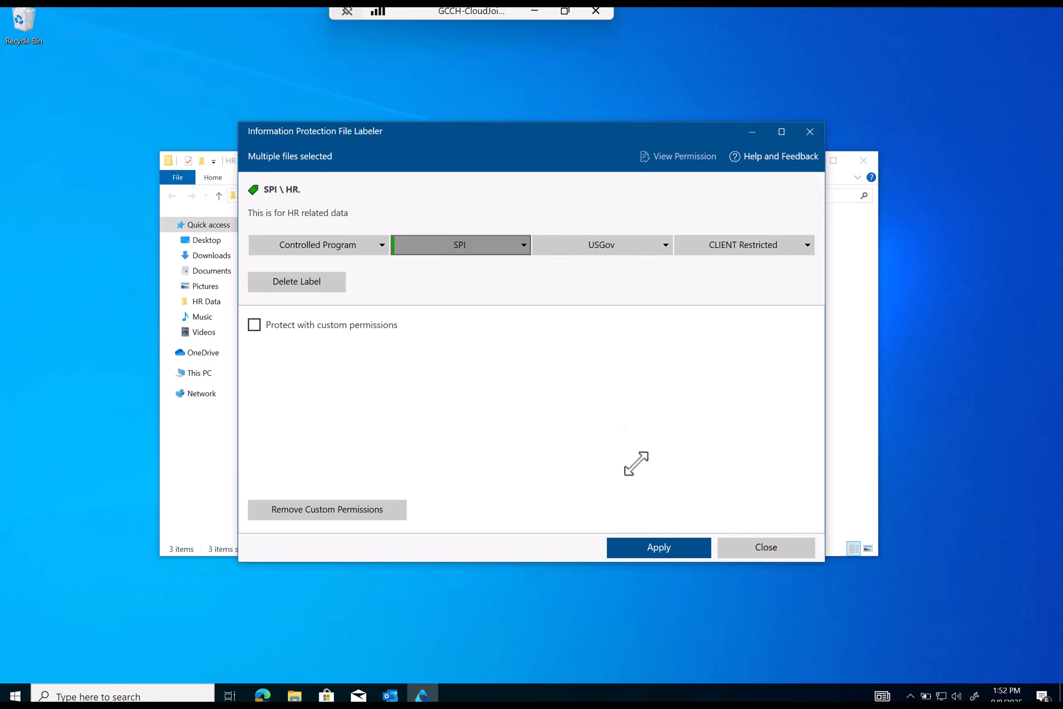
click(660, 545)
- Confirm the relabel with a typed justification, close the labeler, and clear the selection
click(397, 290)
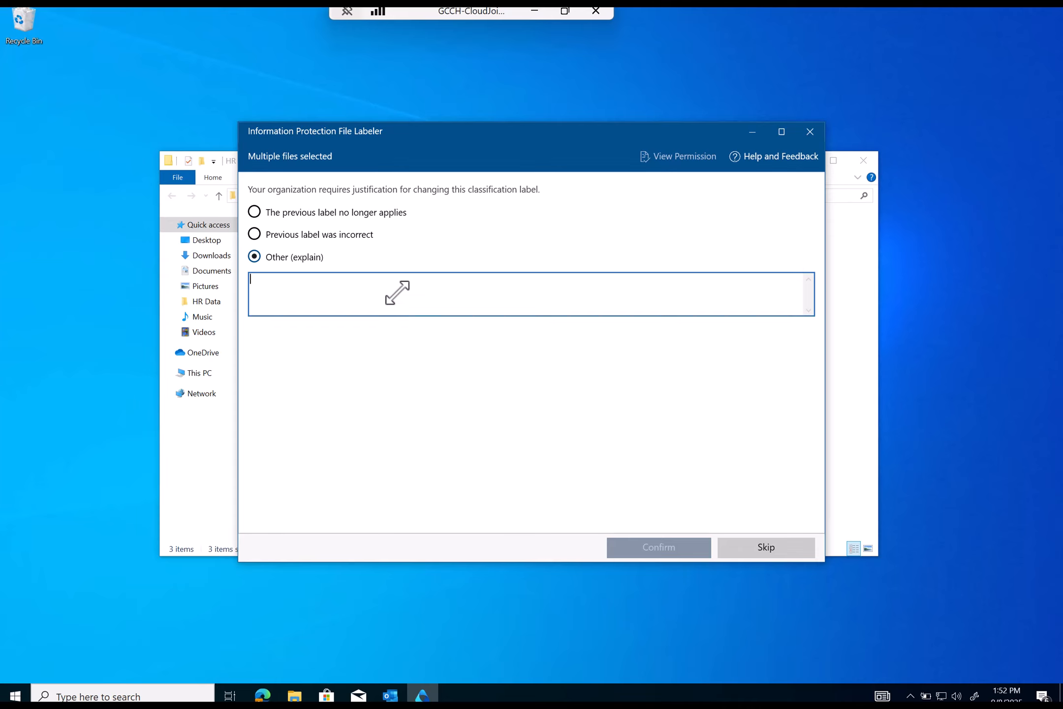
text(dasdasdasdasdasda)
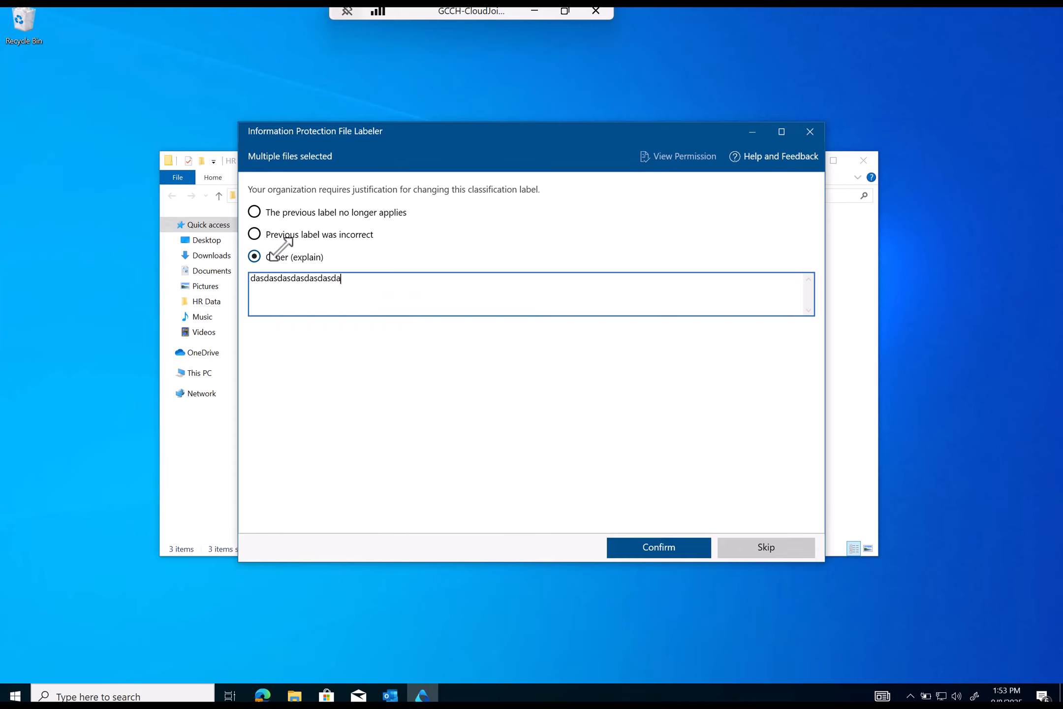
click(648, 538)
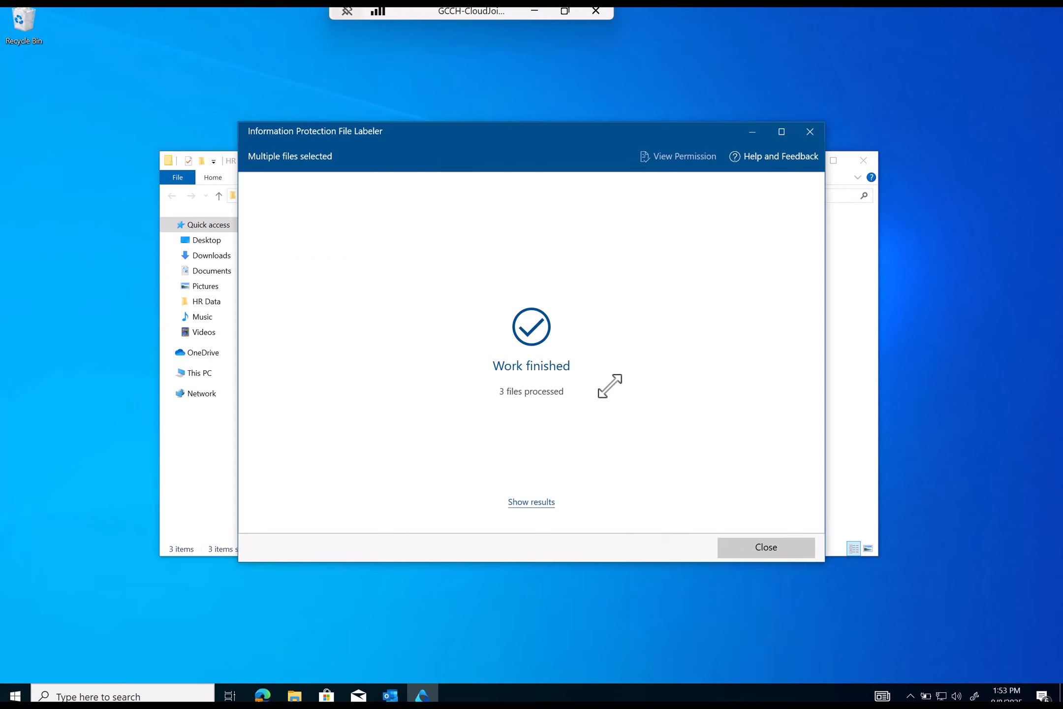
click(734, 547)
click(369, 286)
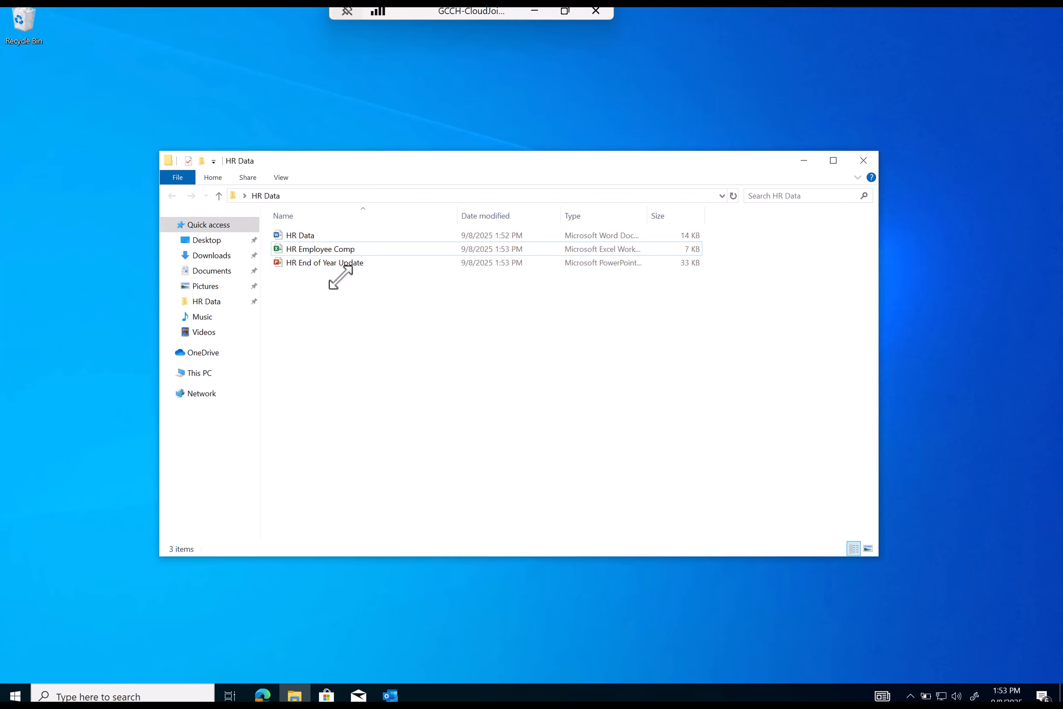
click(340, 250)
double_click(340, 250)
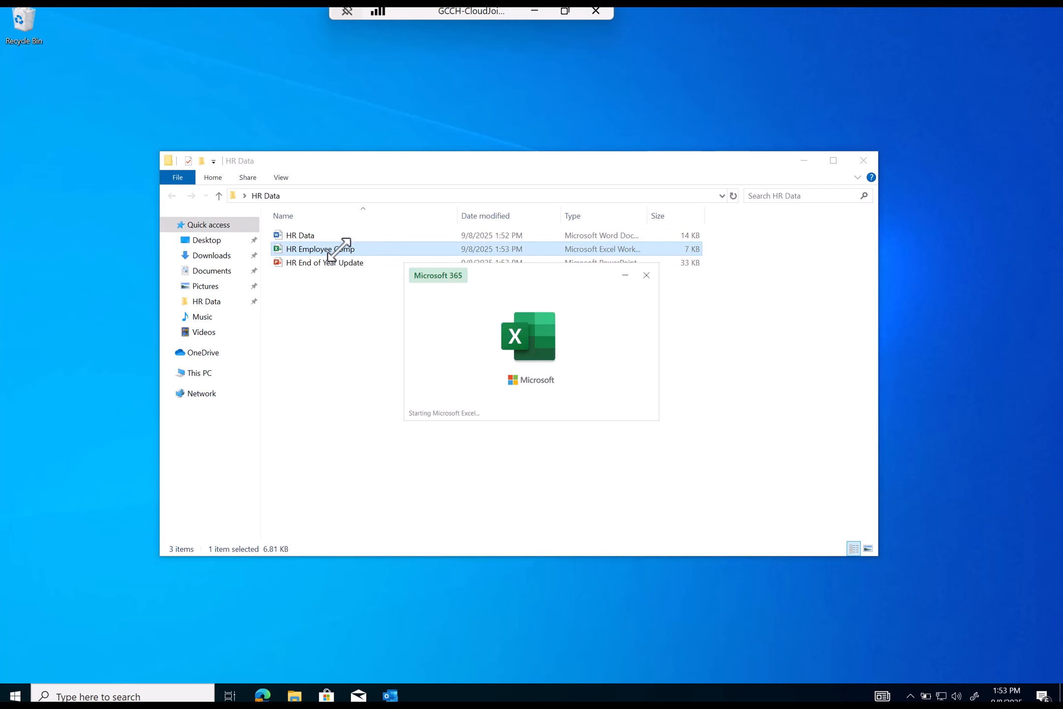
click(262, 15)
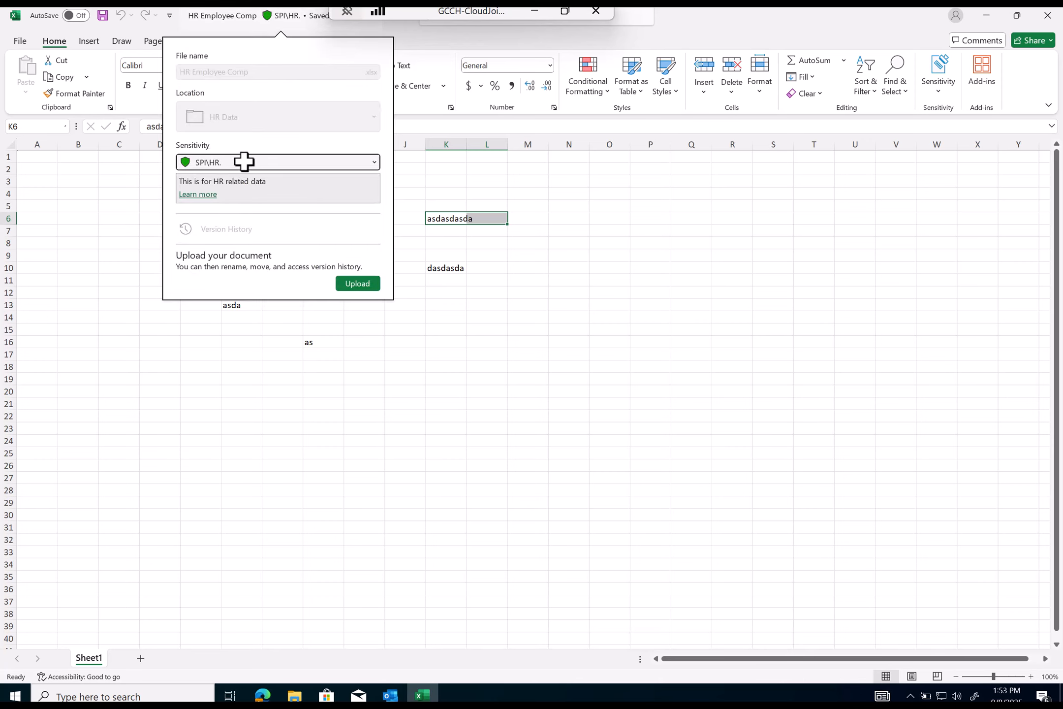
click(802, 35)
click(1045, 17)
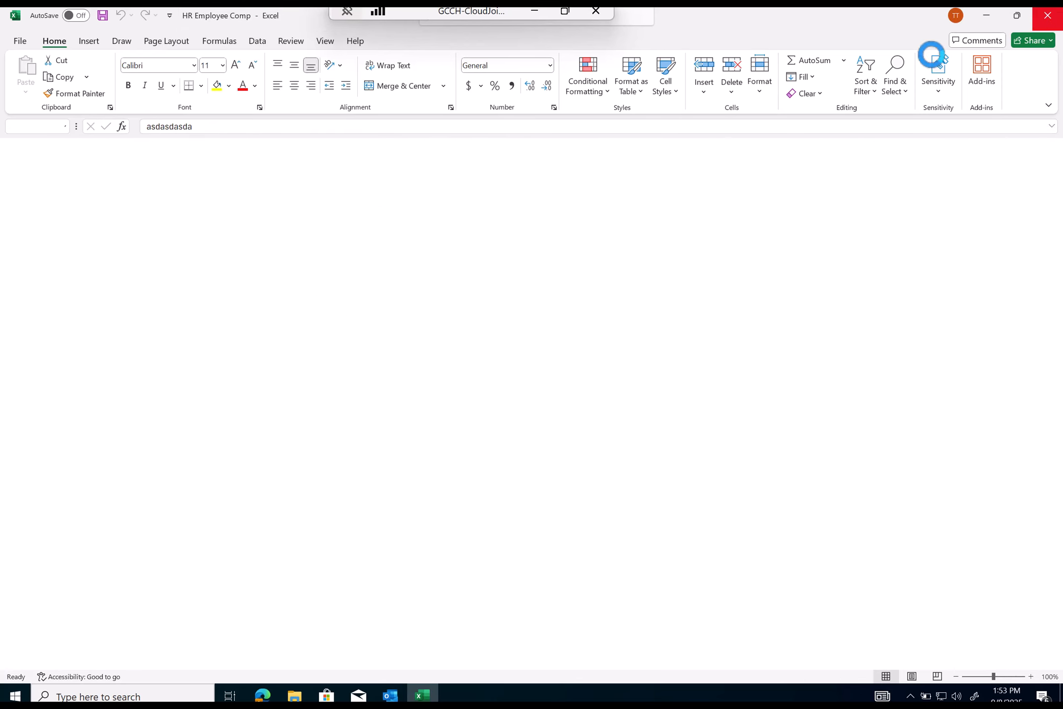
double_click(342, 263)
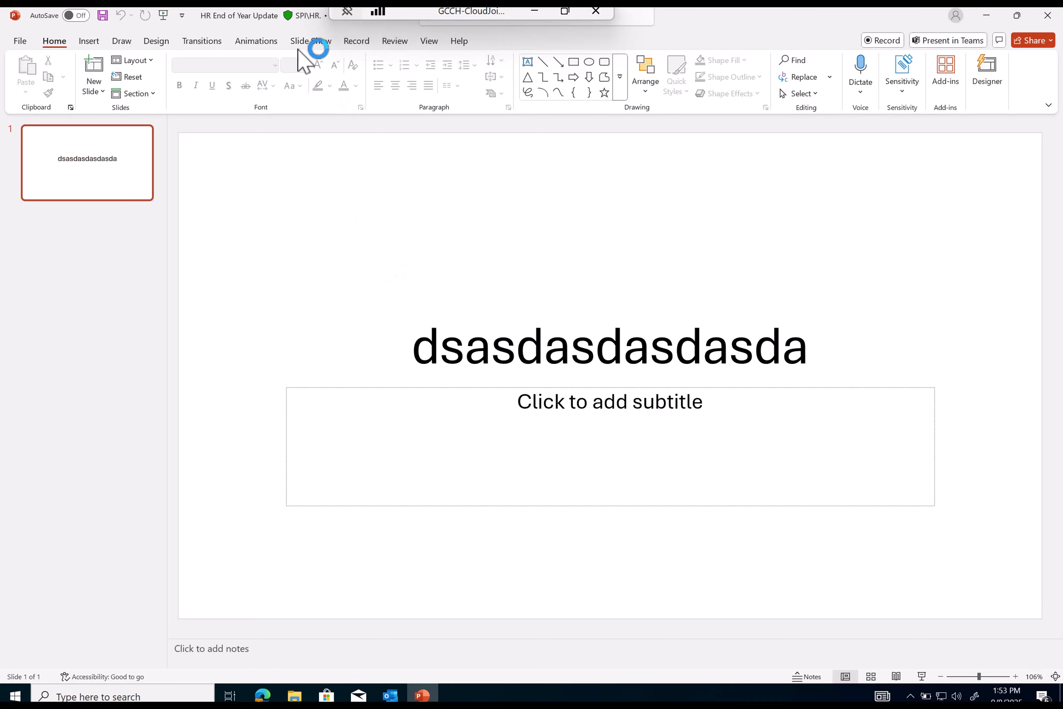
click(285, 17)
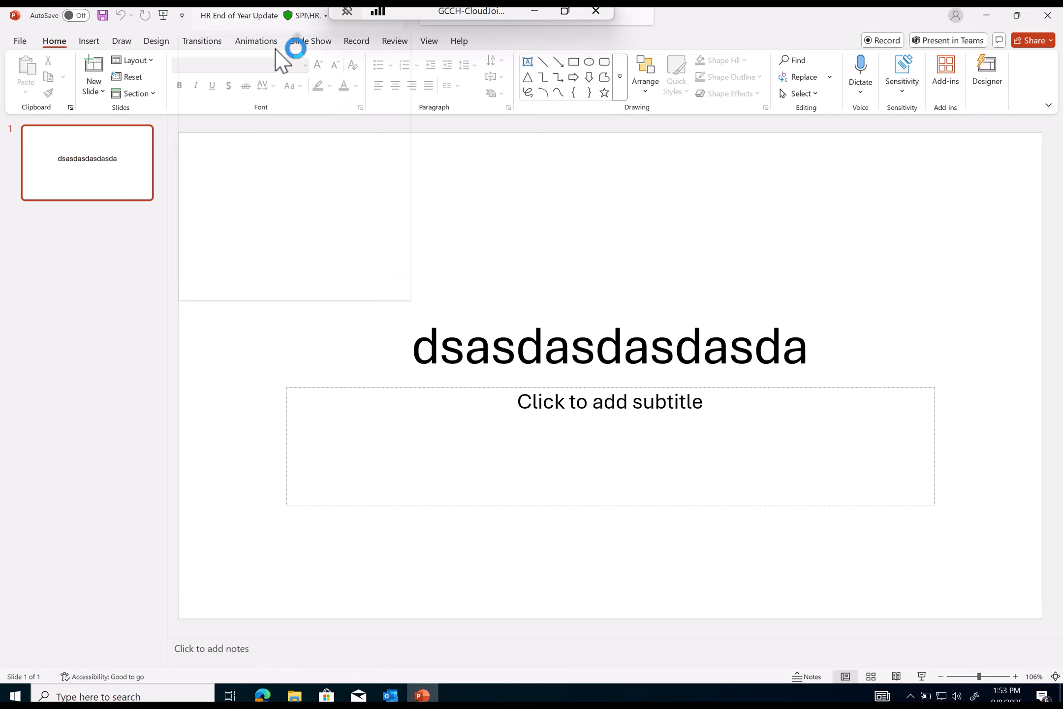
click(909, 82)
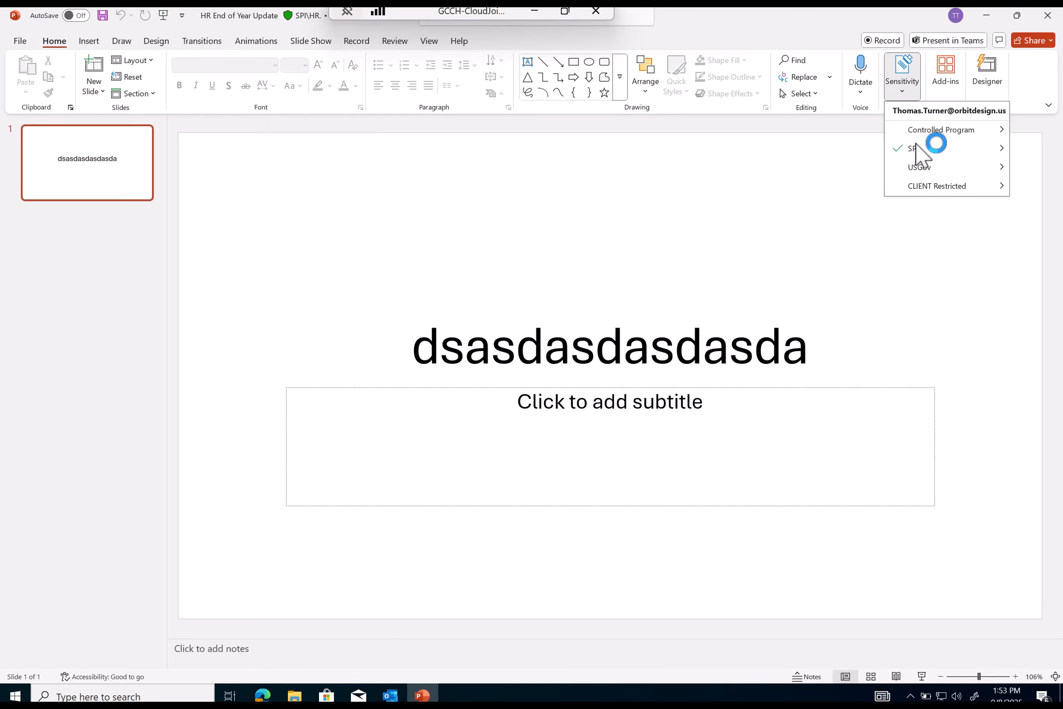
click(1048, 17)
click(531, 412)
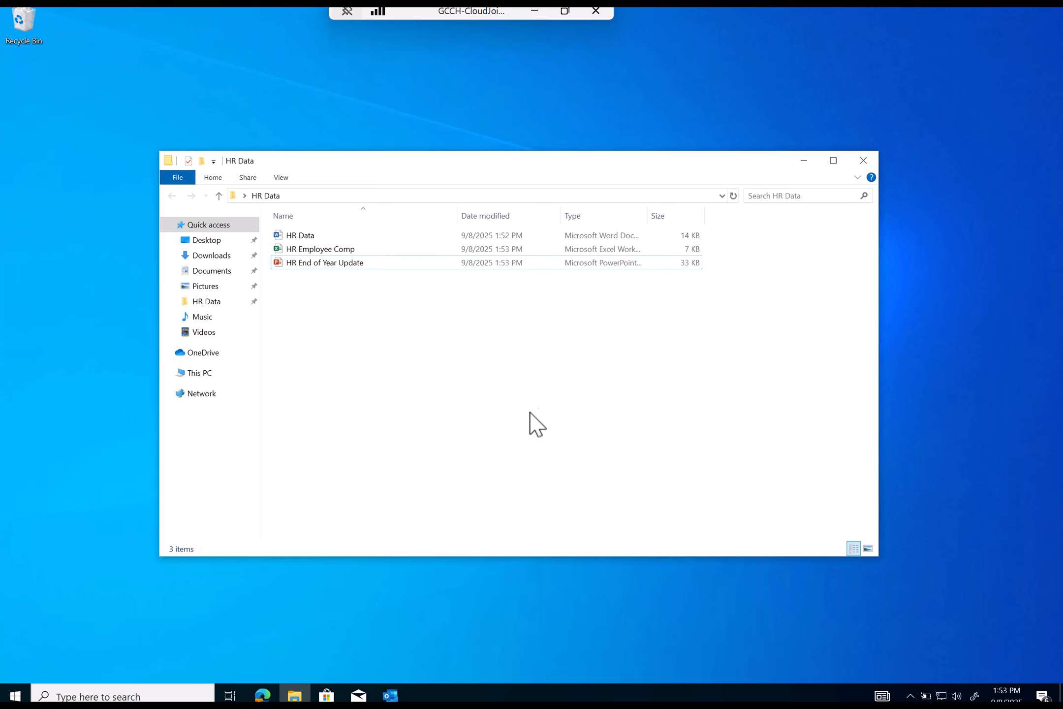
click(391, 694)
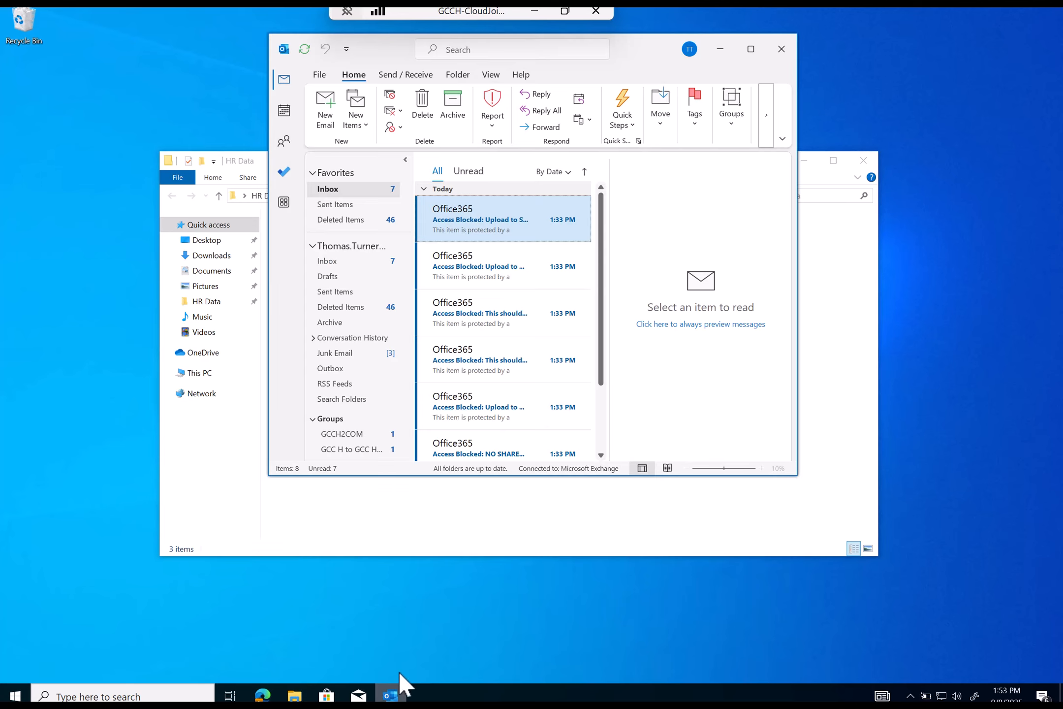
- Delete all messages from the Outlook inbox
click(528, 235)
key(ctrl+a)
key(Delete)
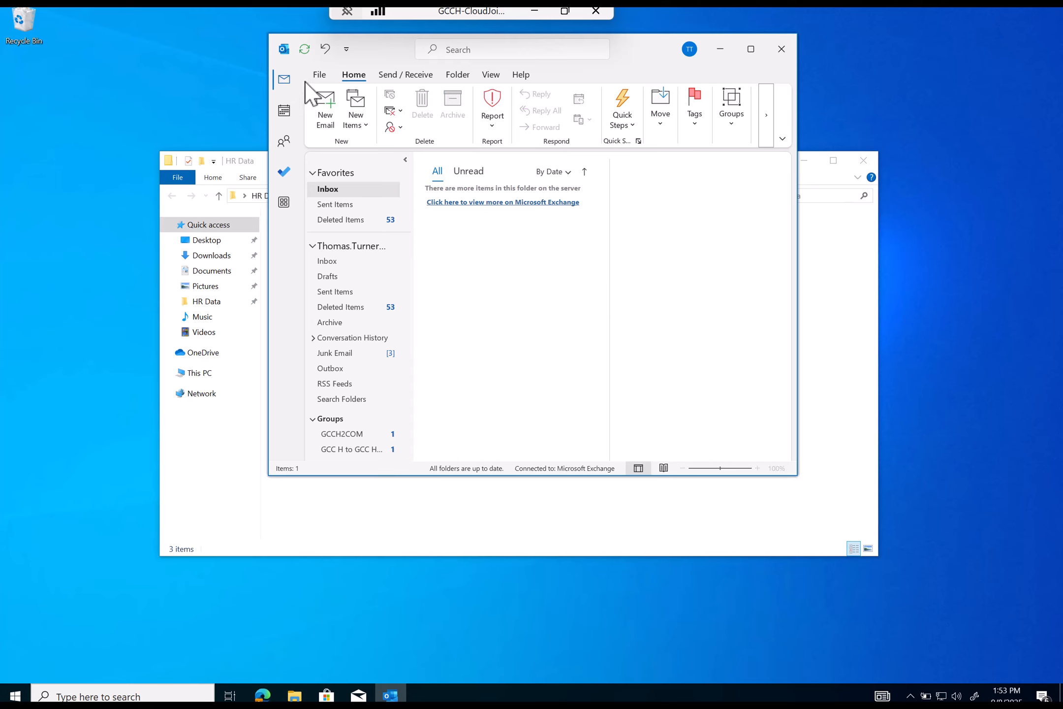
- Compose a new email to the suggested internal recipient, subject HR DATA FOR HR PEOPLE, with filler body text
click(327, 111)
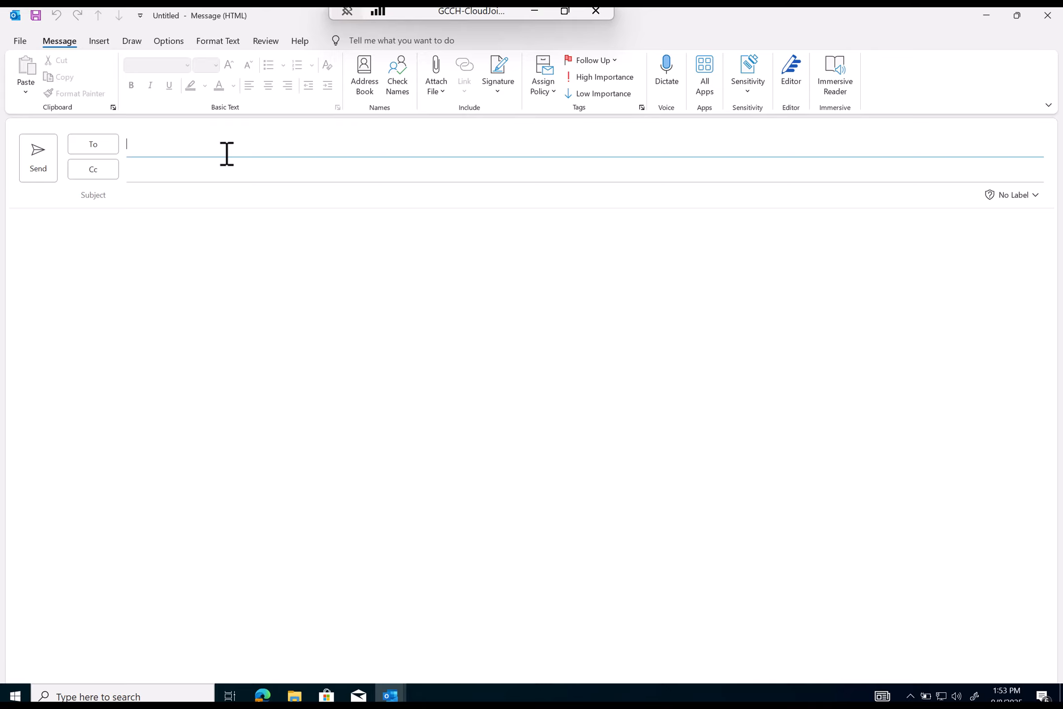
text(pat)
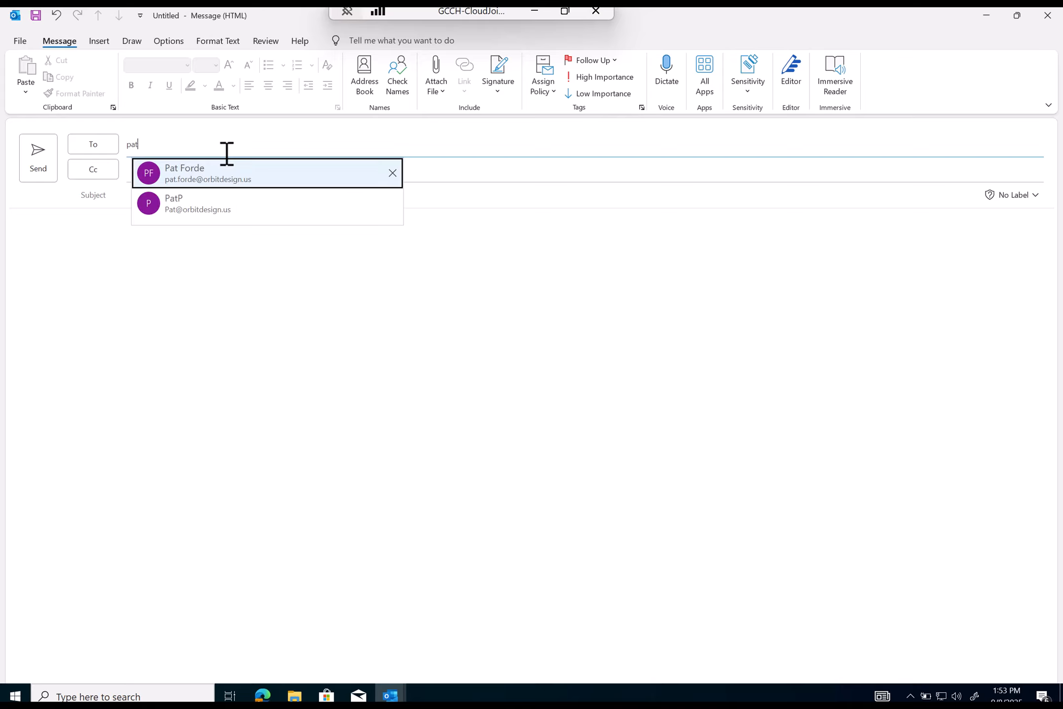
click(246, 174)
click(224, 211)
click(232, 199)
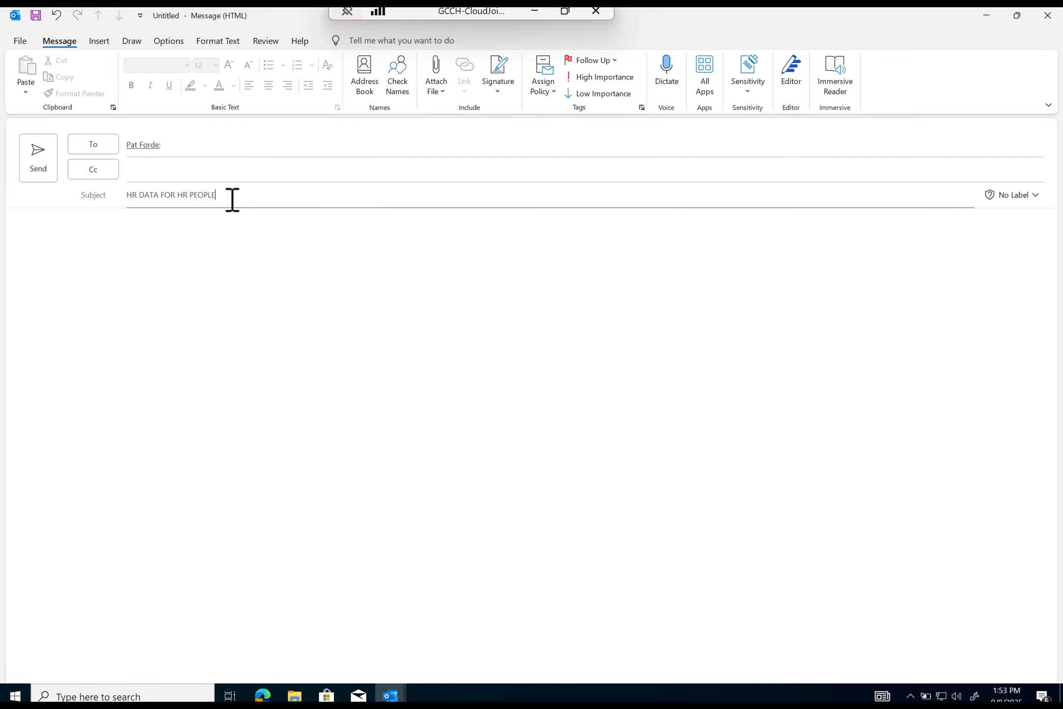
click(84, 330)
text(sdasdadasdasdasda)
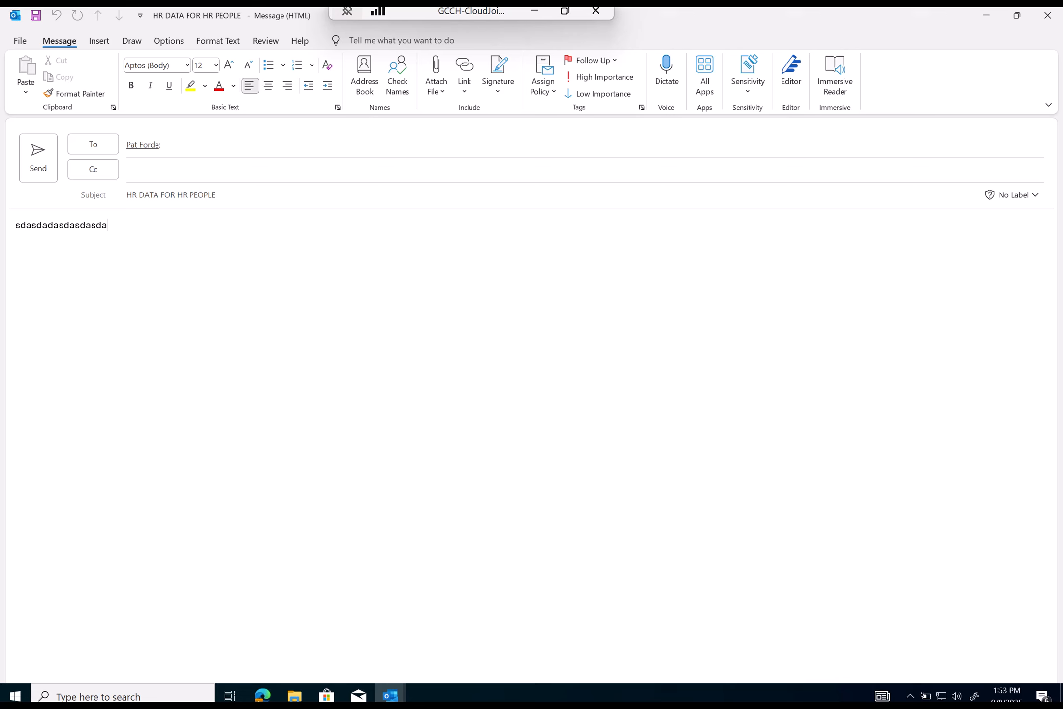
- Attach HR Data.docx from Desktop > HR Data and send the email
click(436, 76)
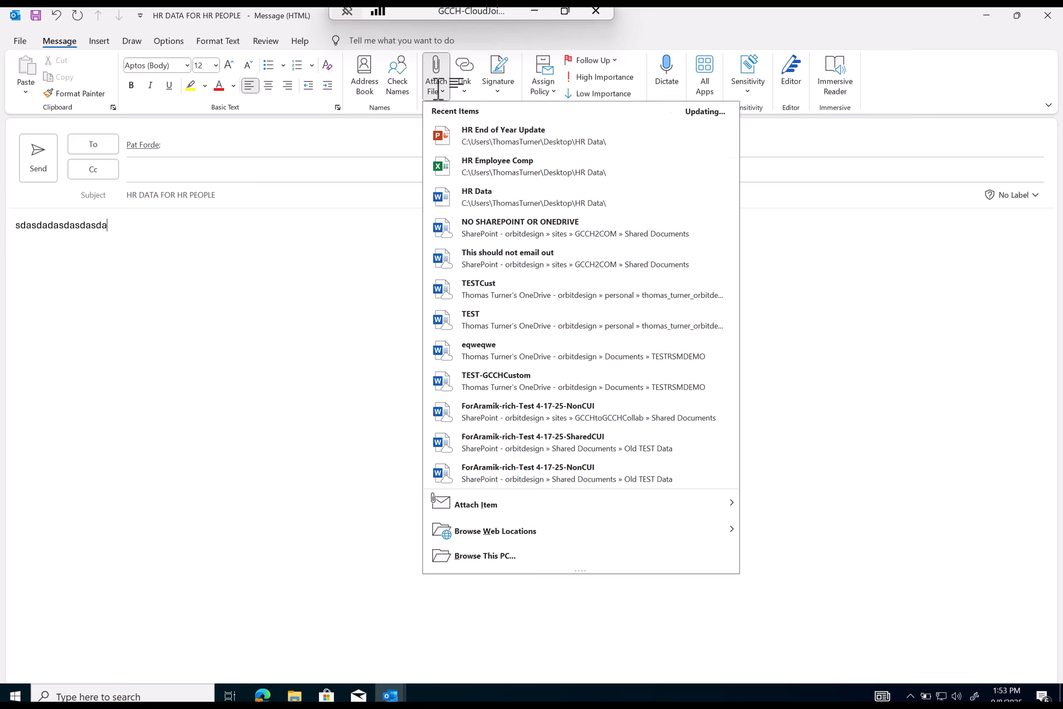
click(483, 556)
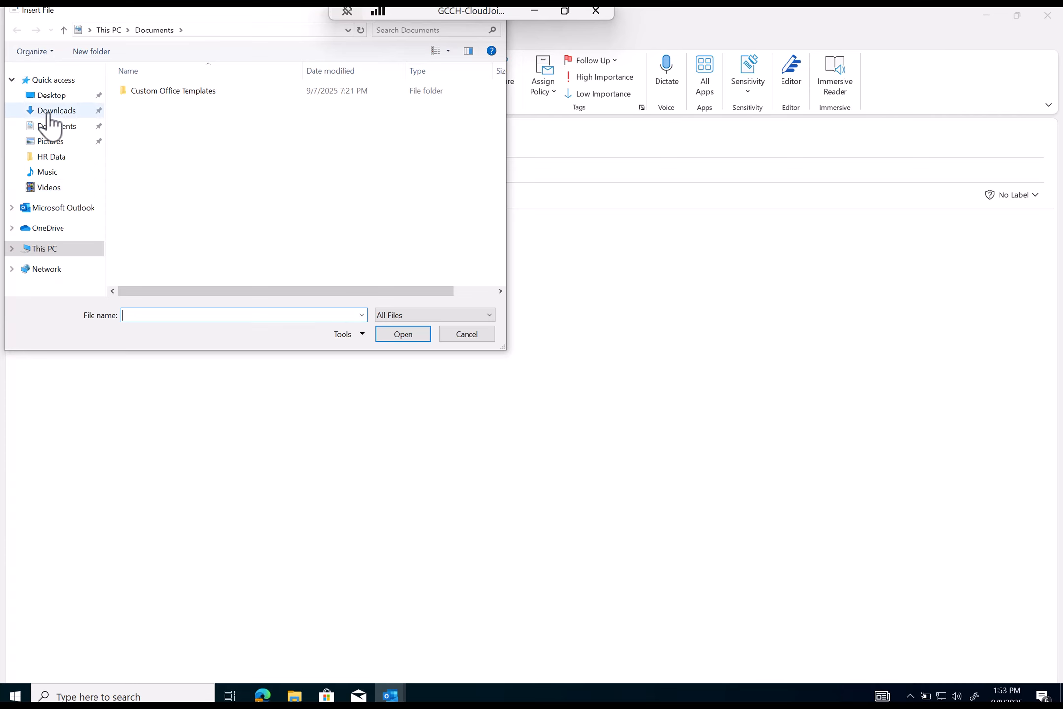
click(46, 96)
double_click(155, 93)
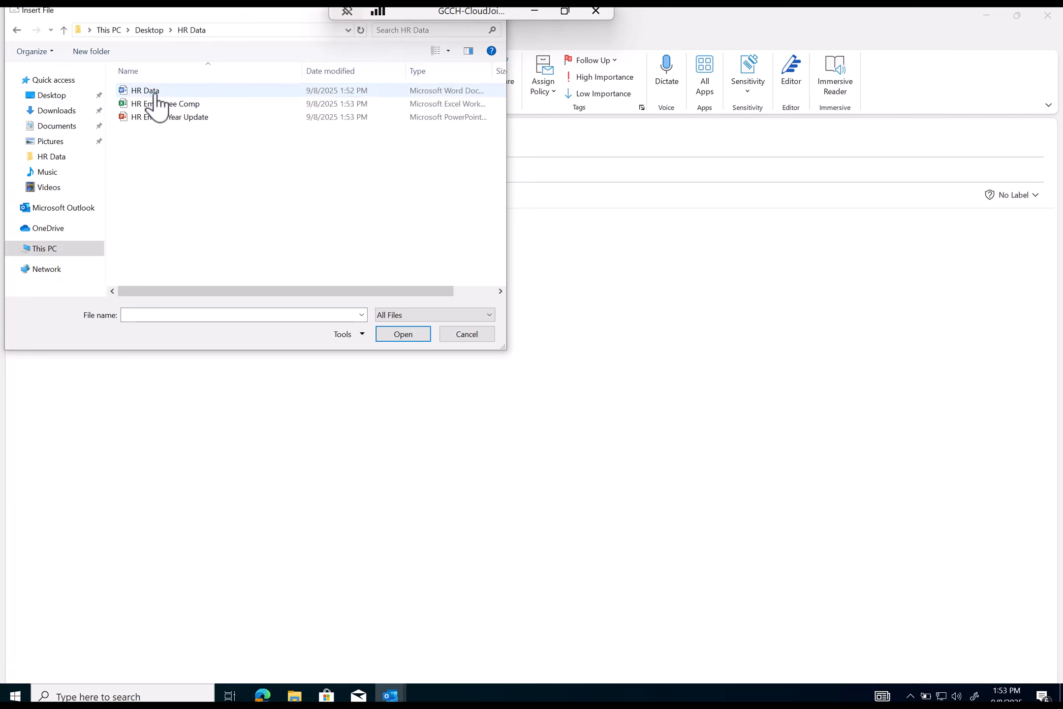
double_click(155, 94)
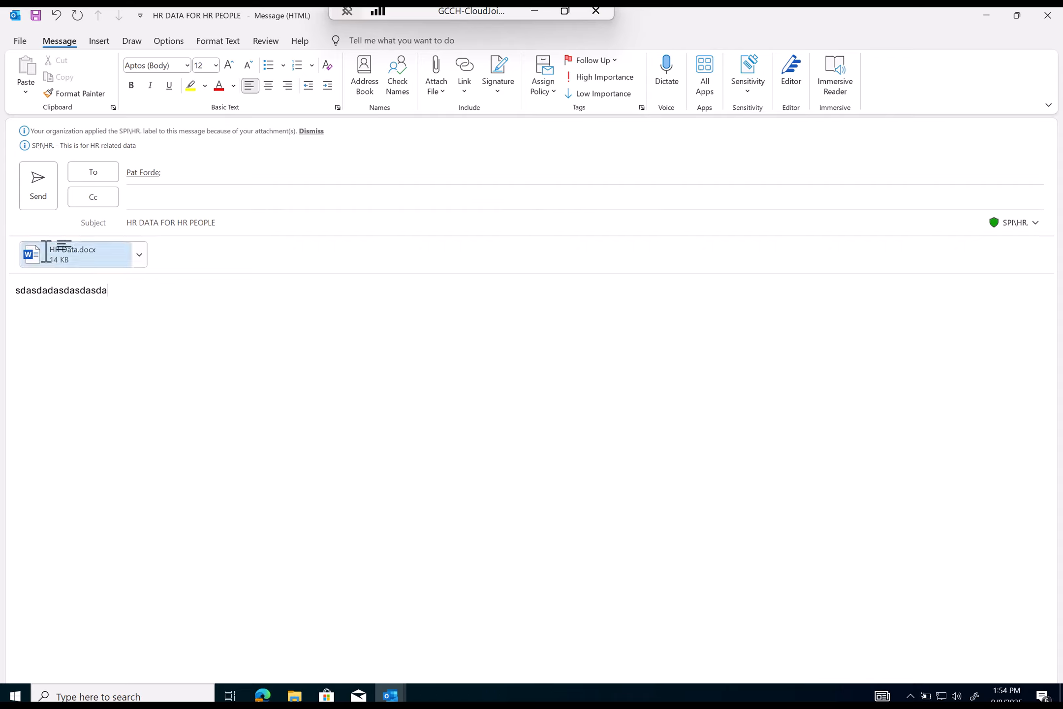
click(46, 181)
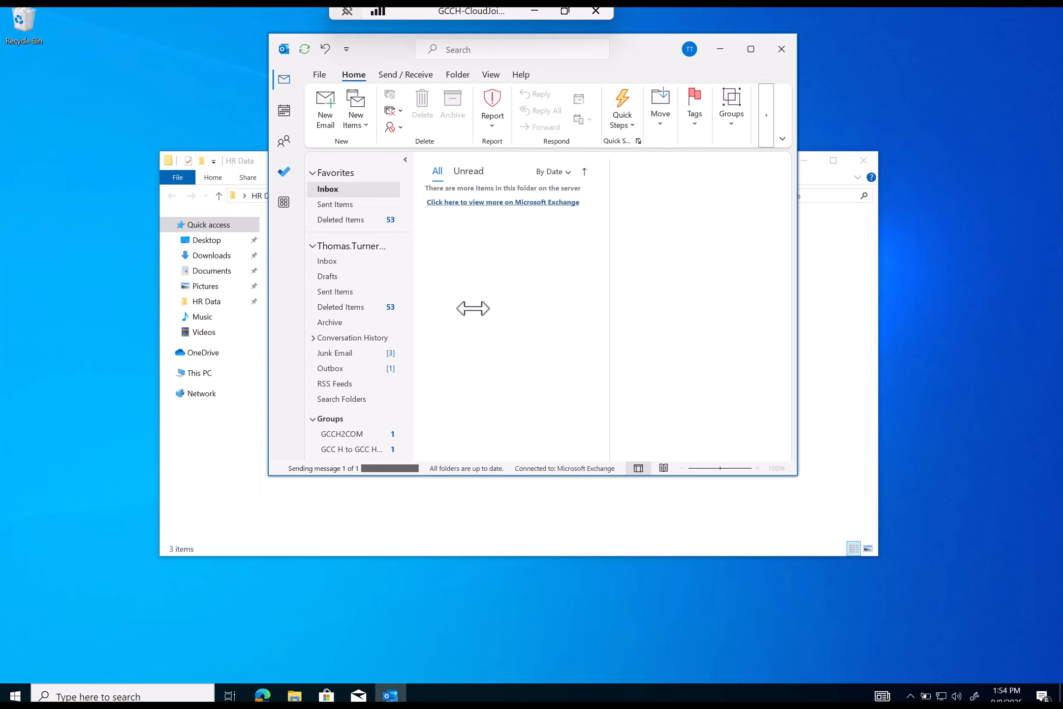
- Draft an email to an external adp.com recipient, subject 'HR Data for ADP Payroll support', attaching recent HR Data.docx
click(321, 110)
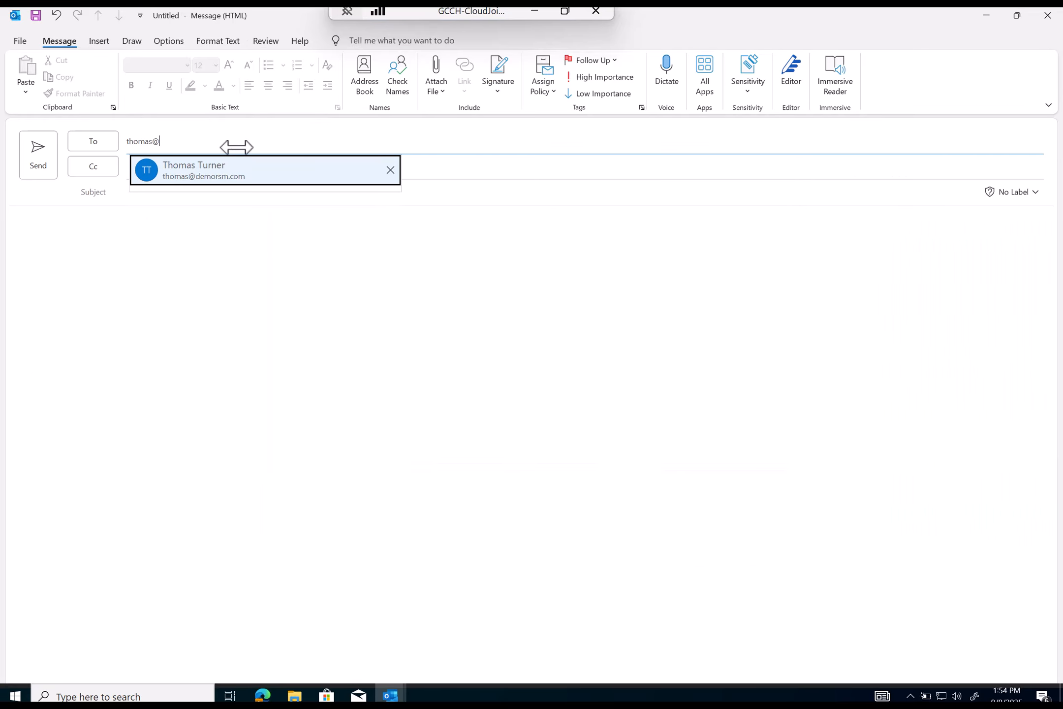
text(adp.com;)
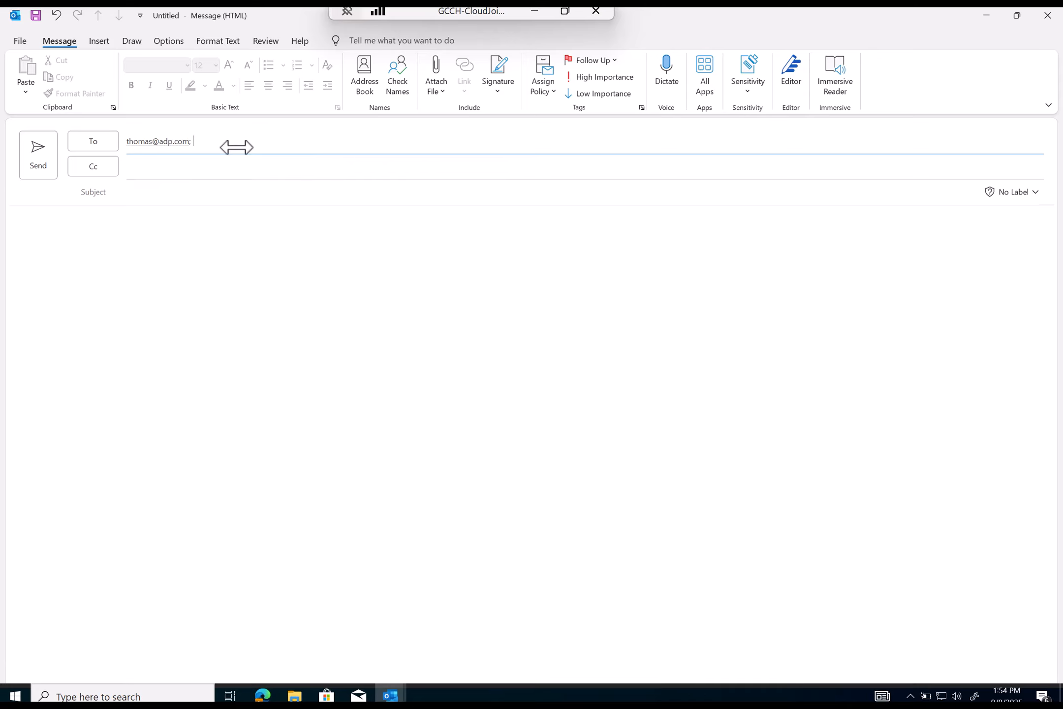
click(246, 196)
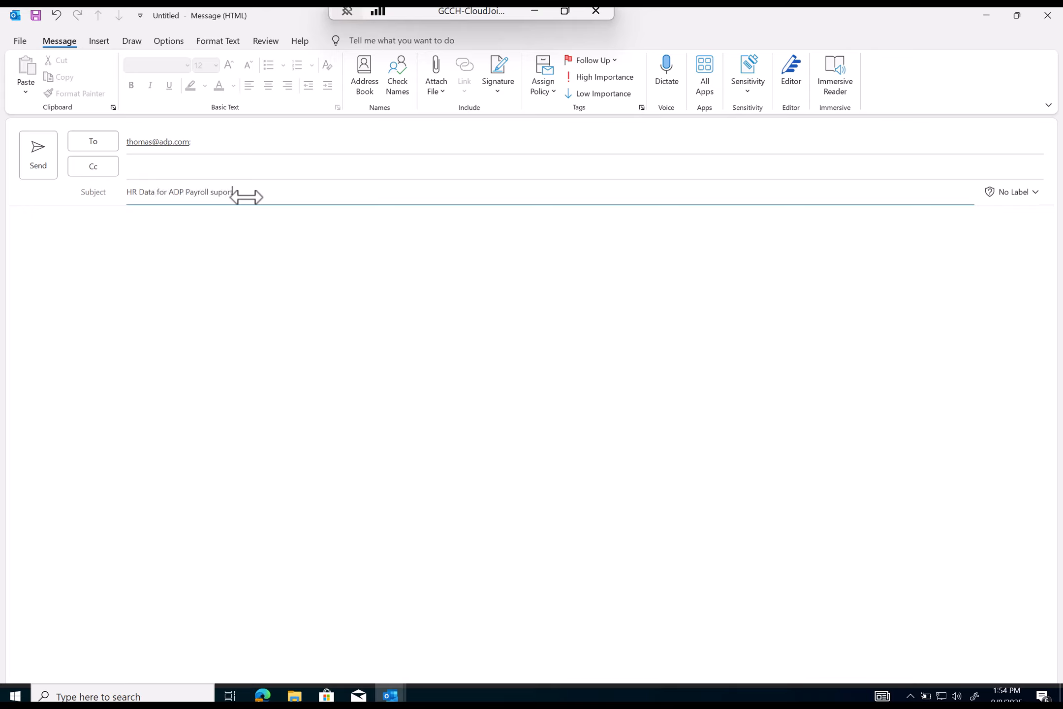
text(t)
key(Tab)
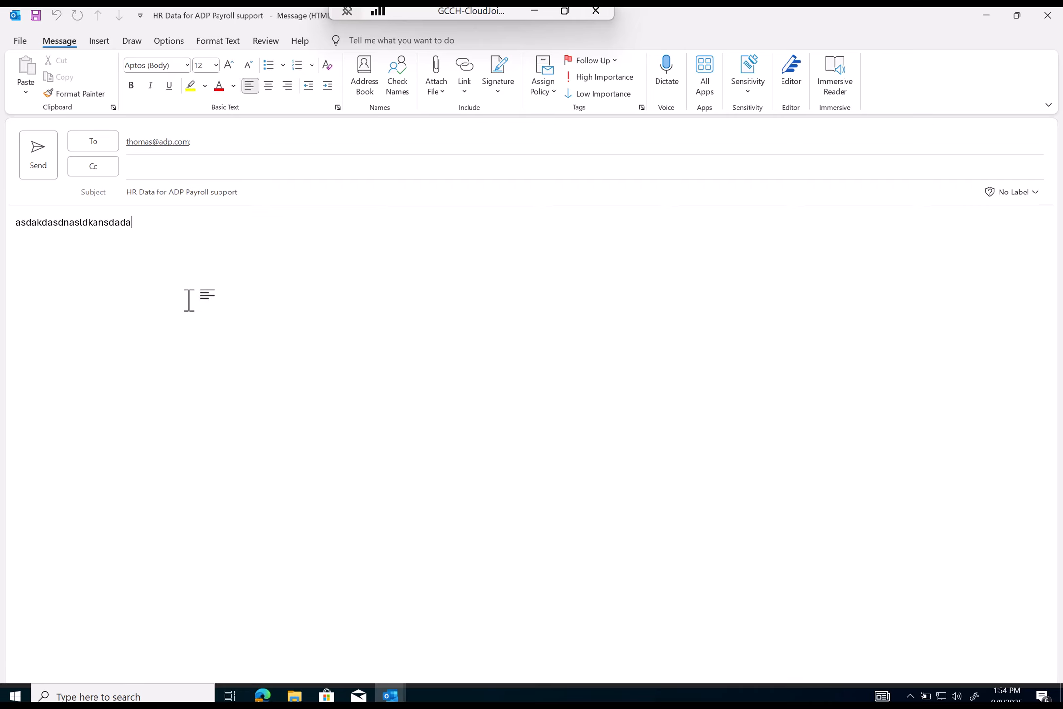
click(437, 86)
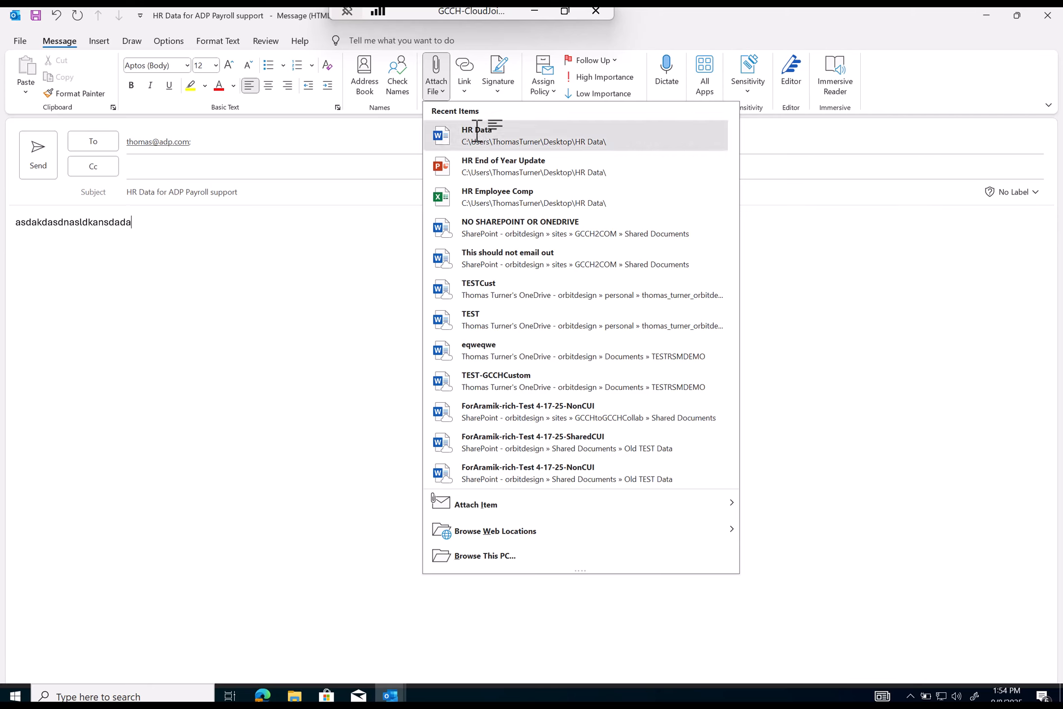
click(477, 130)
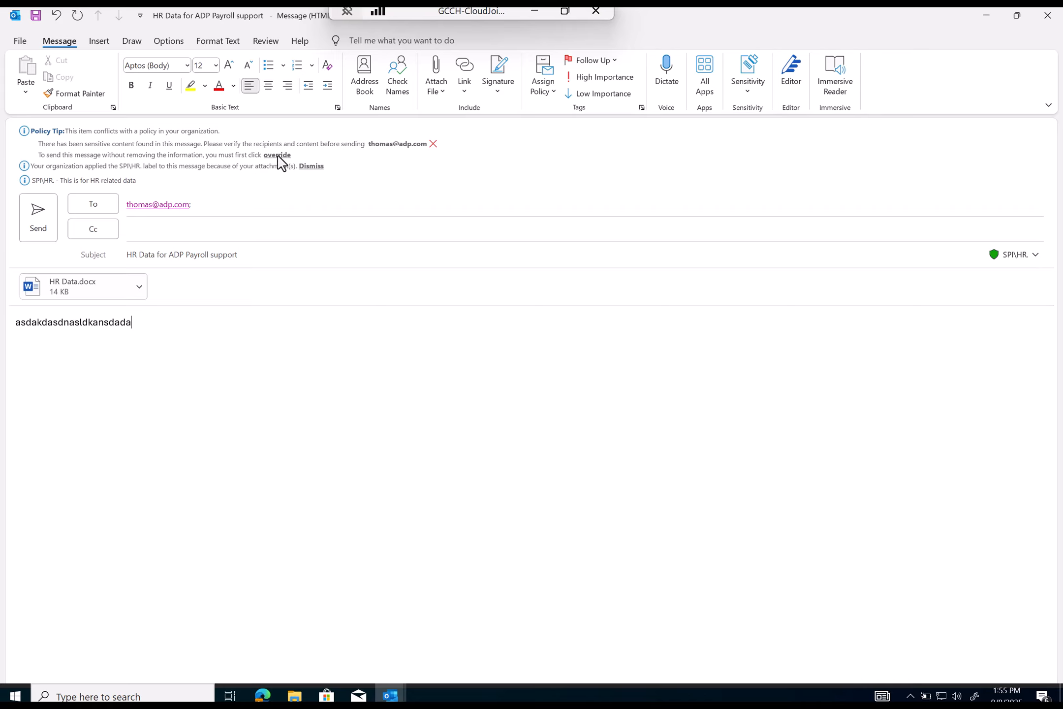
- Send the email by overriding the policy tip with an Other justification 'ms', then minimize Outlook
click(47, 227)
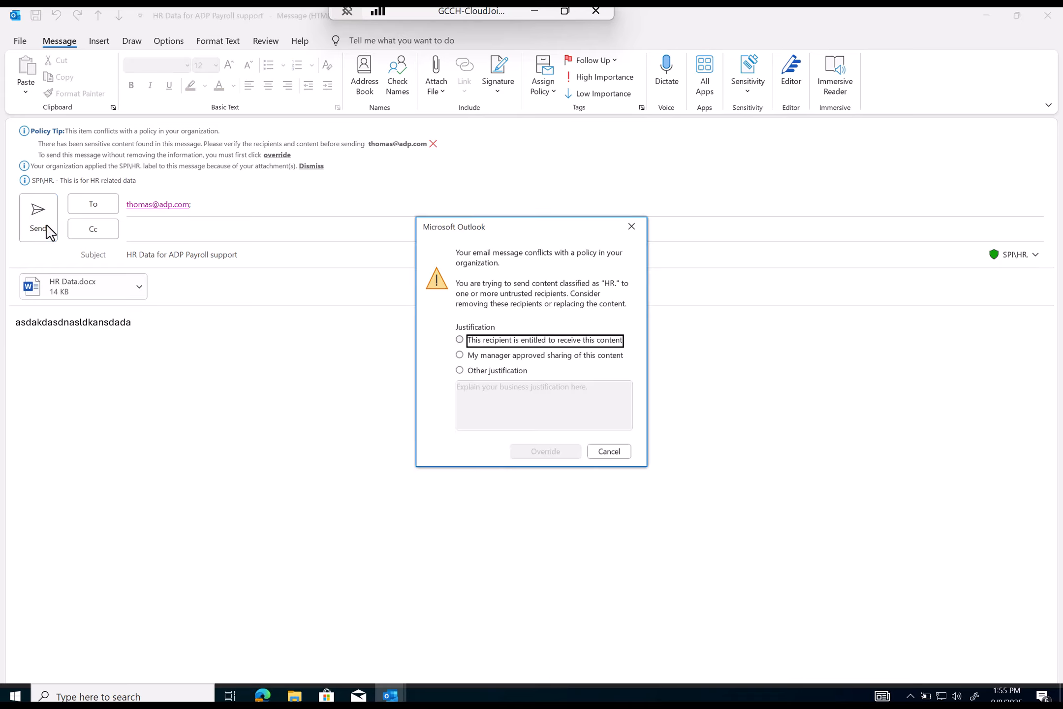
click(516, 374)
click(525, 404)
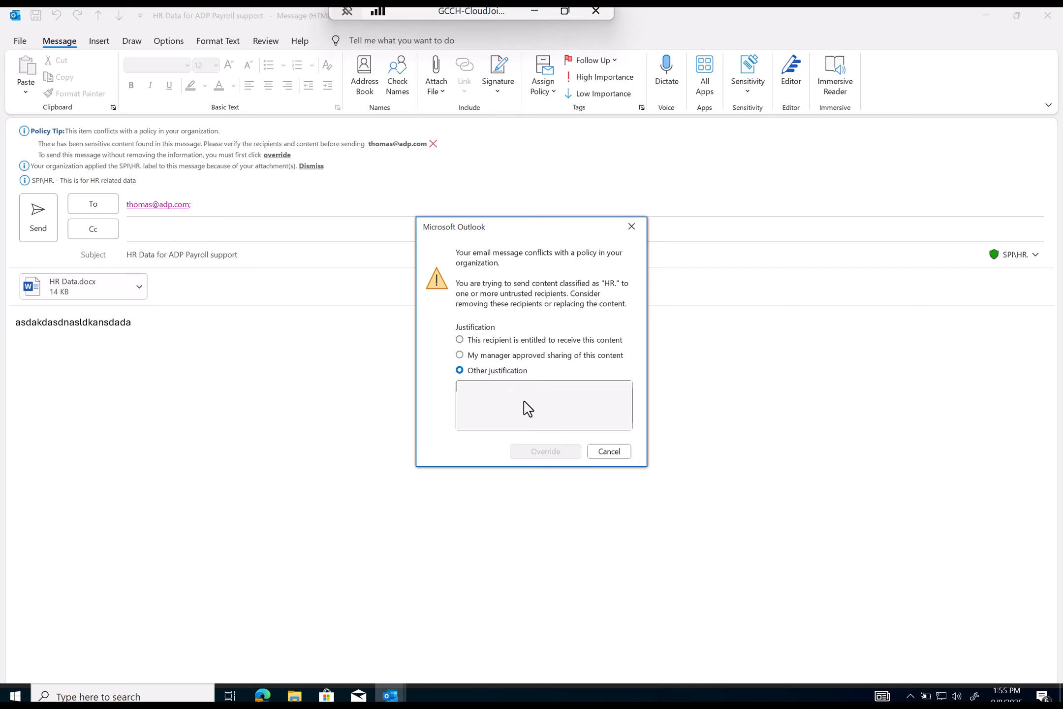
text(msfsdfsdfsdfsdfsdfsdfsdfsdfsdf)
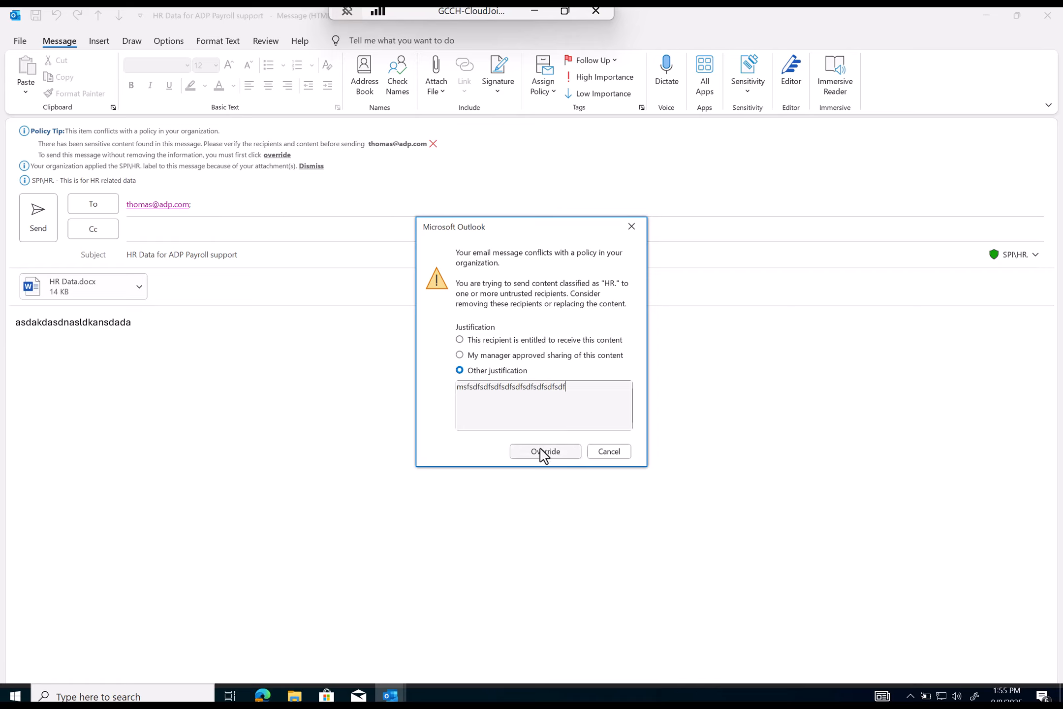
click(543, 452)
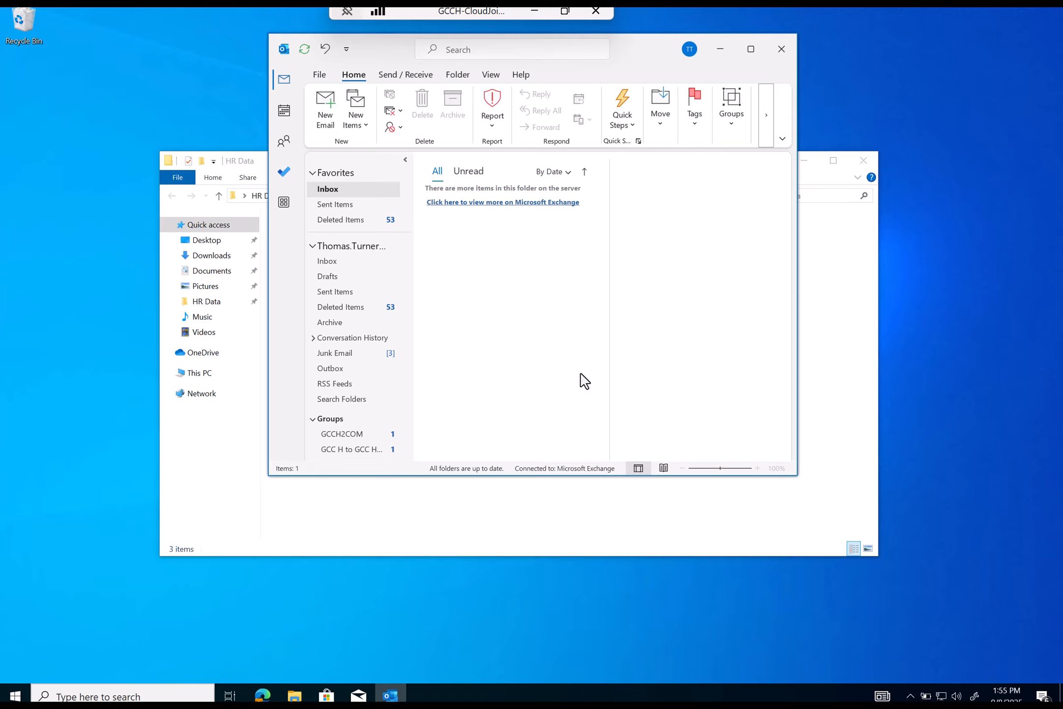
click(720, 49)
- Close the HR Data folder window and open portal.office365.us in Edge
click(874, 158)
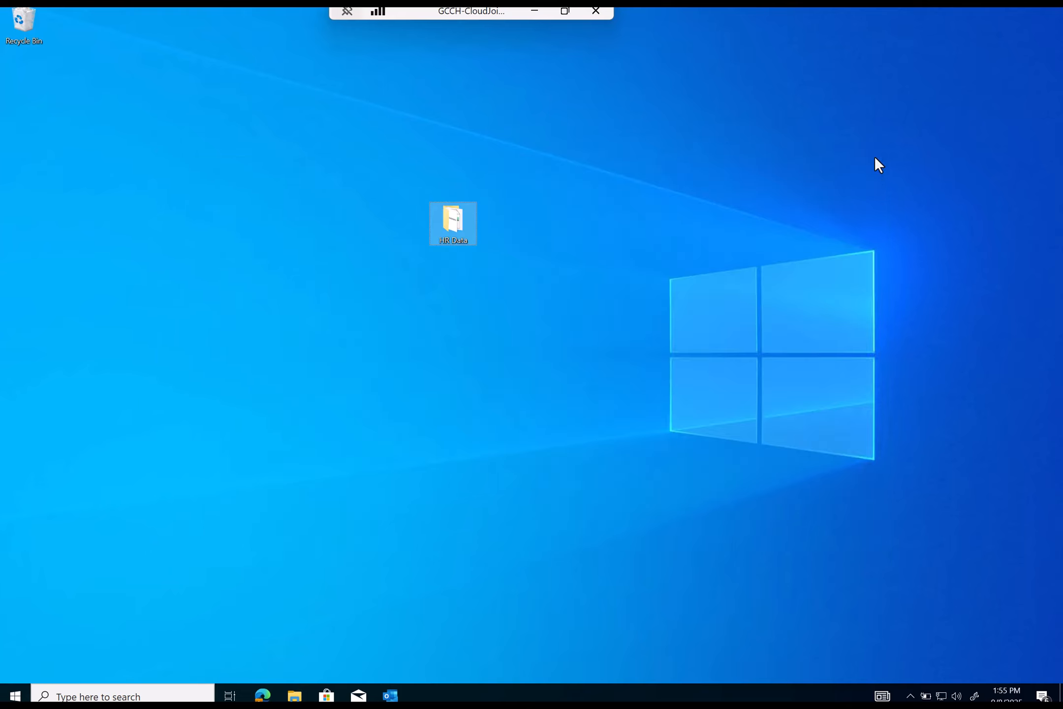
click(263, 695)
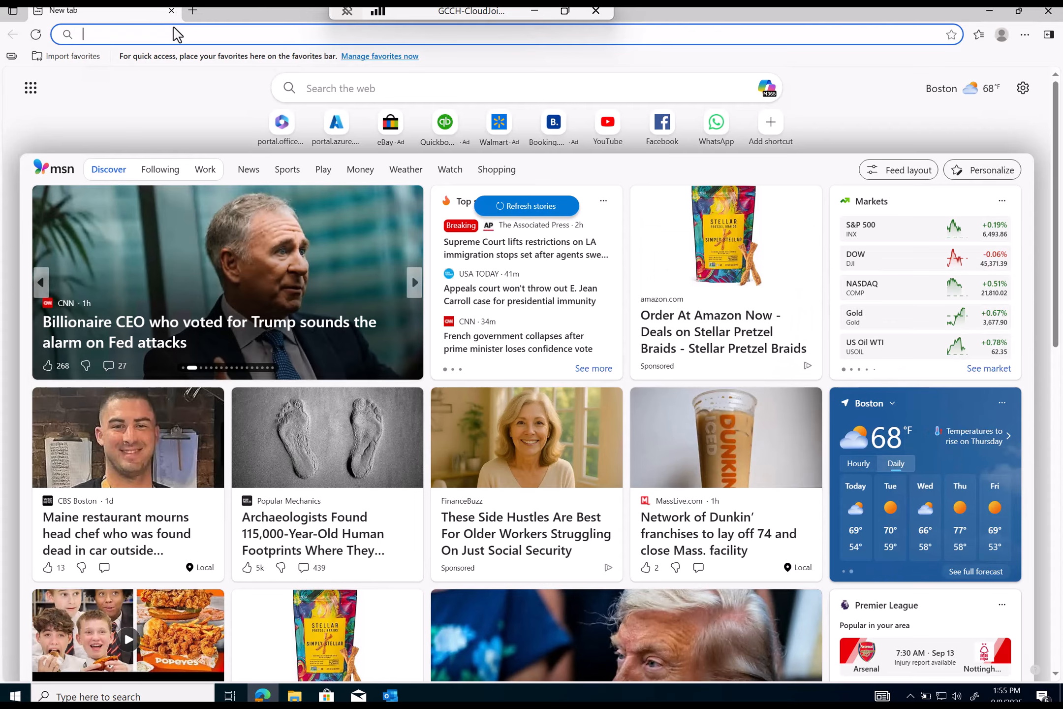
click(177, 38)
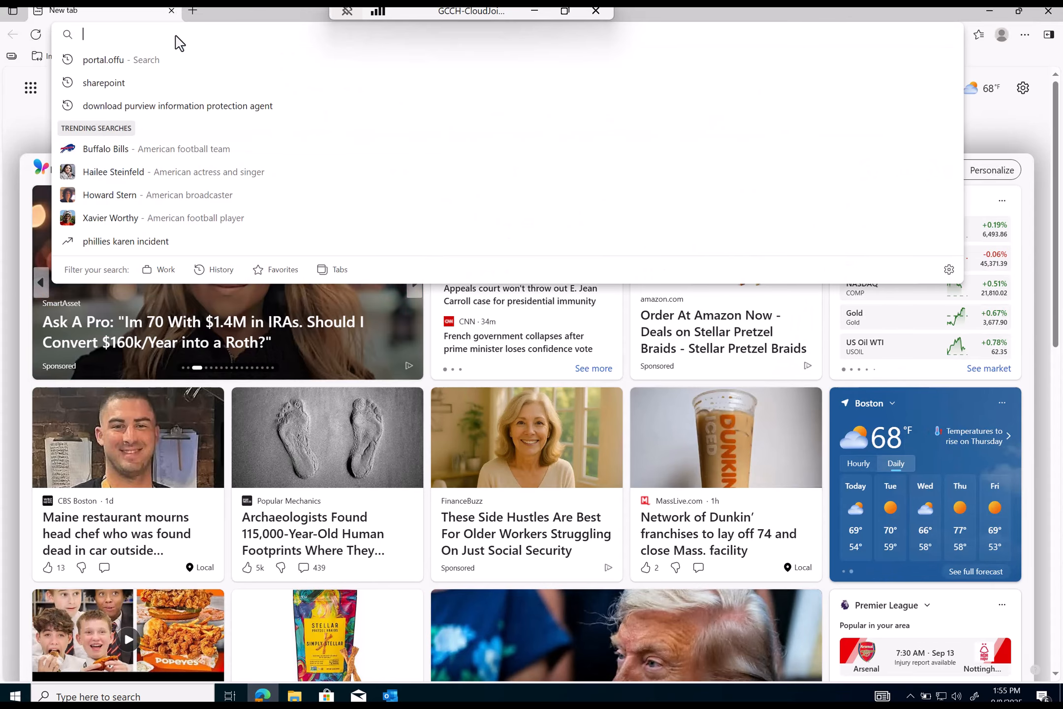
text(portal.)
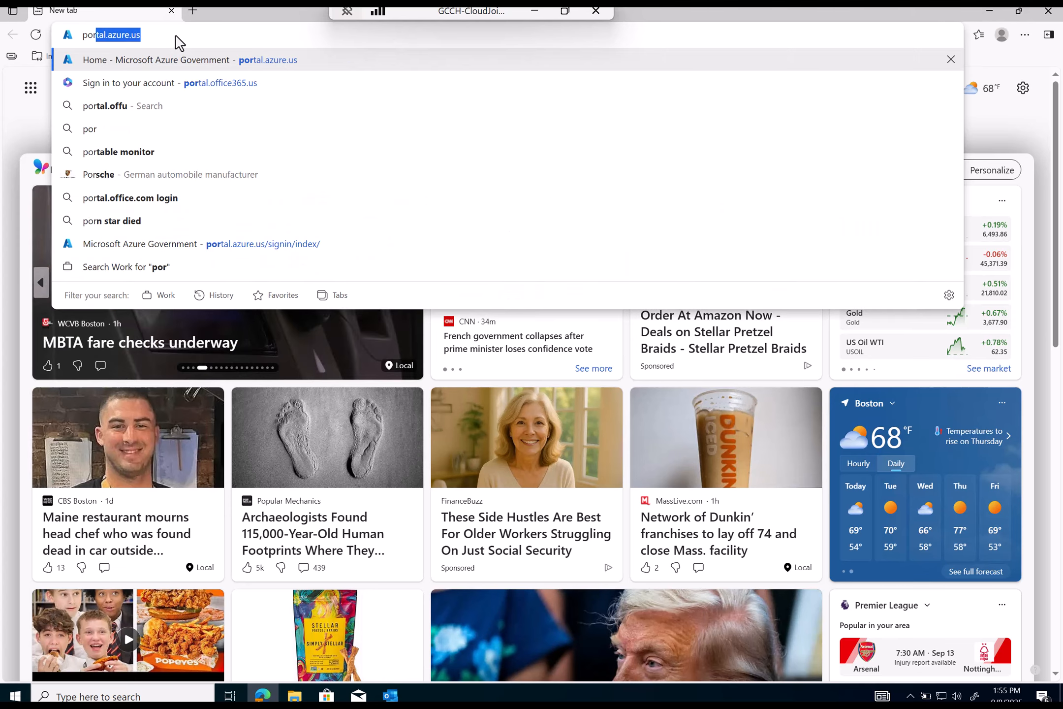
text(office365)
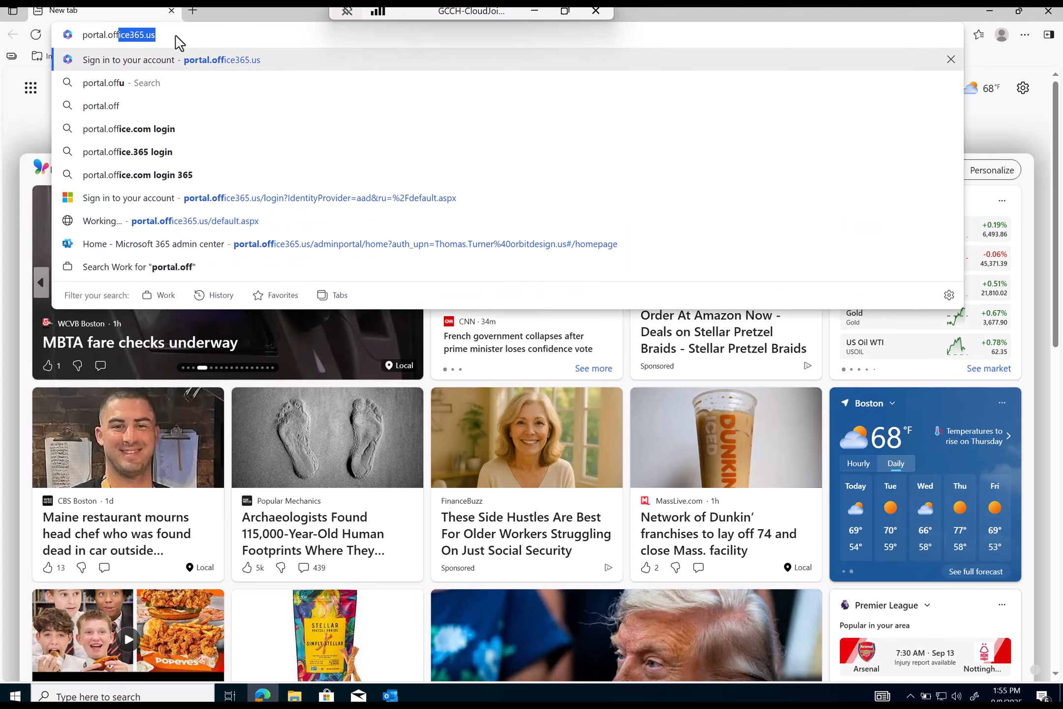
key(Return)
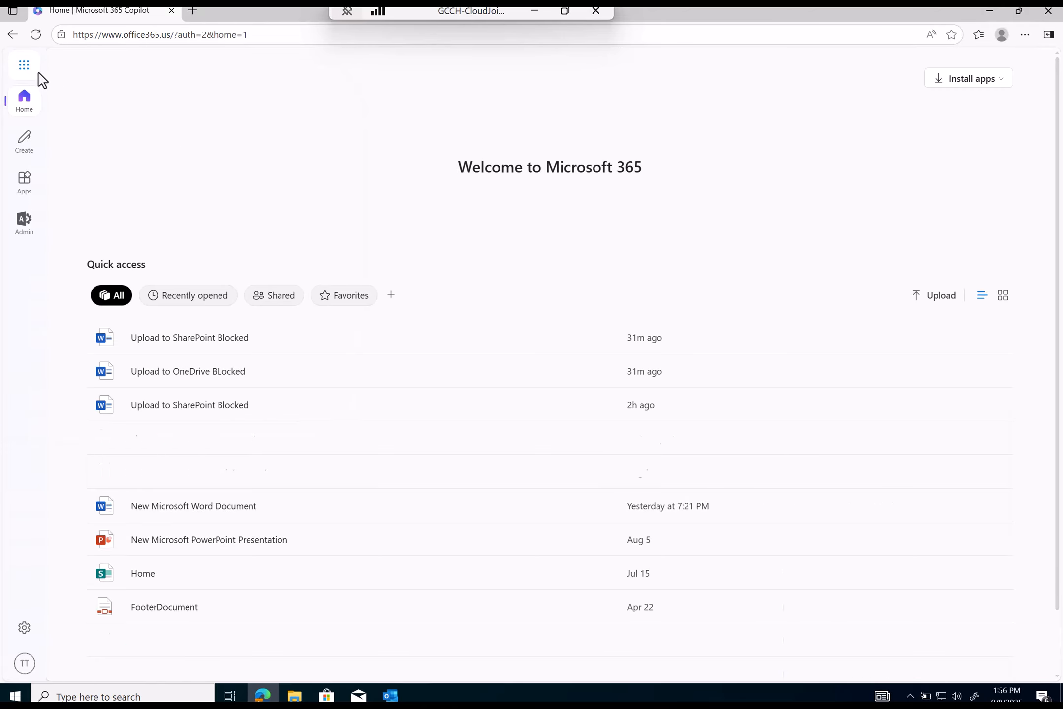
- Open OneDrive My files from the app launcher, signing in when prompted
click(24, 67)
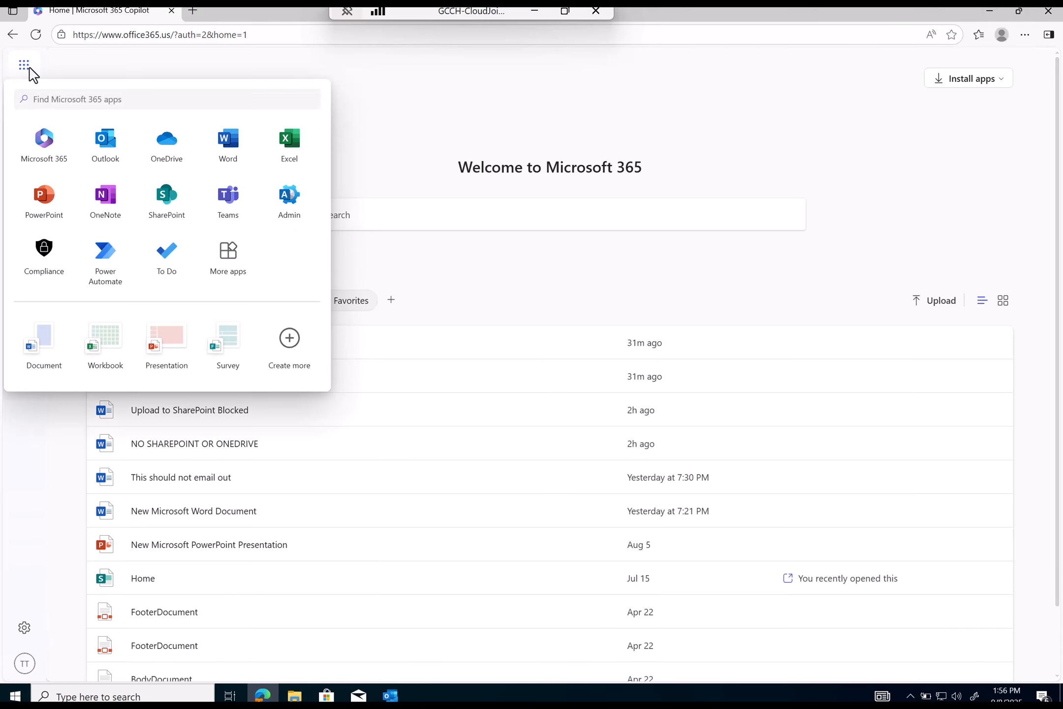
click(174, 157)
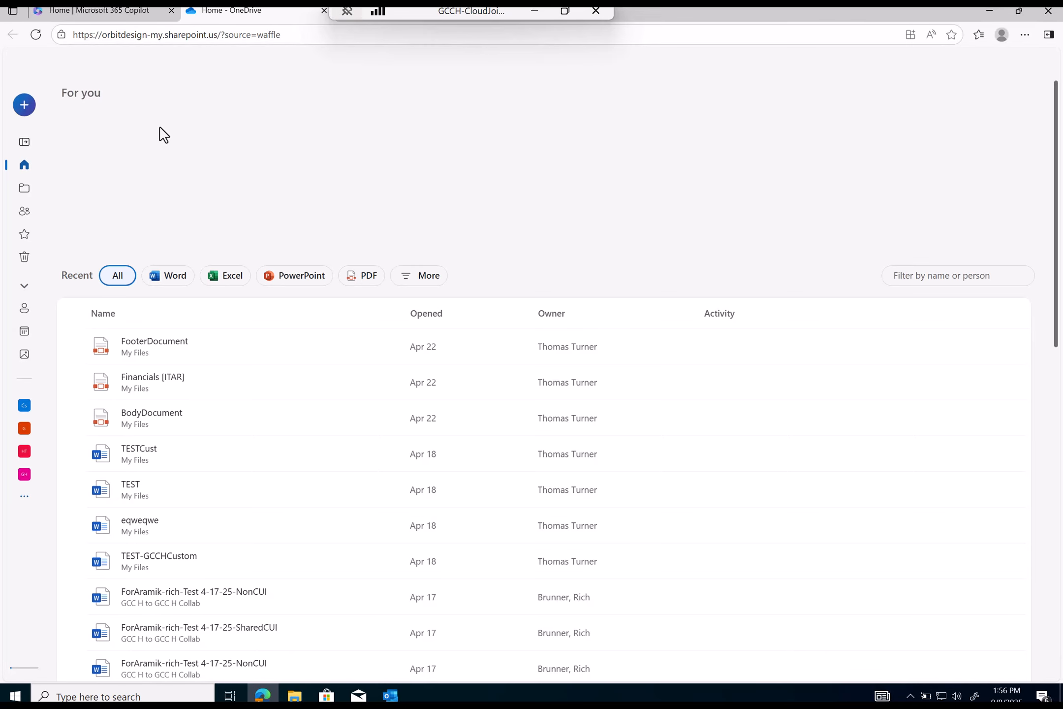
click(25, 189)
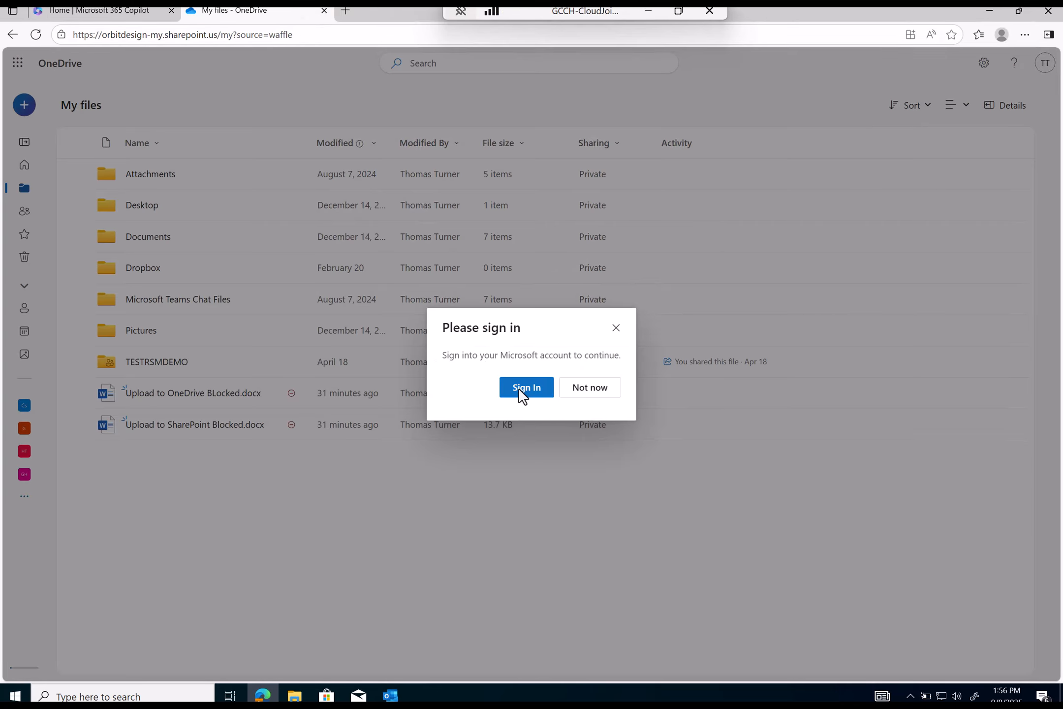
click(526, 388)
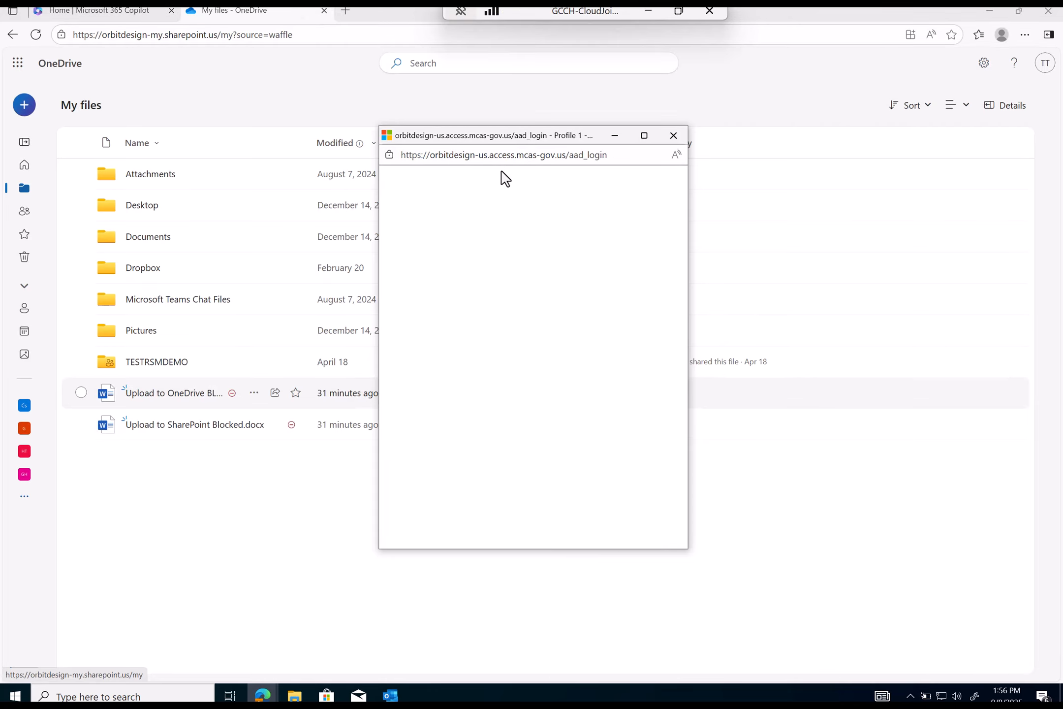
- In a new tab, open SharePoint from the Microsoft 365 app launcher
click(349, 13)
click(102, 14)
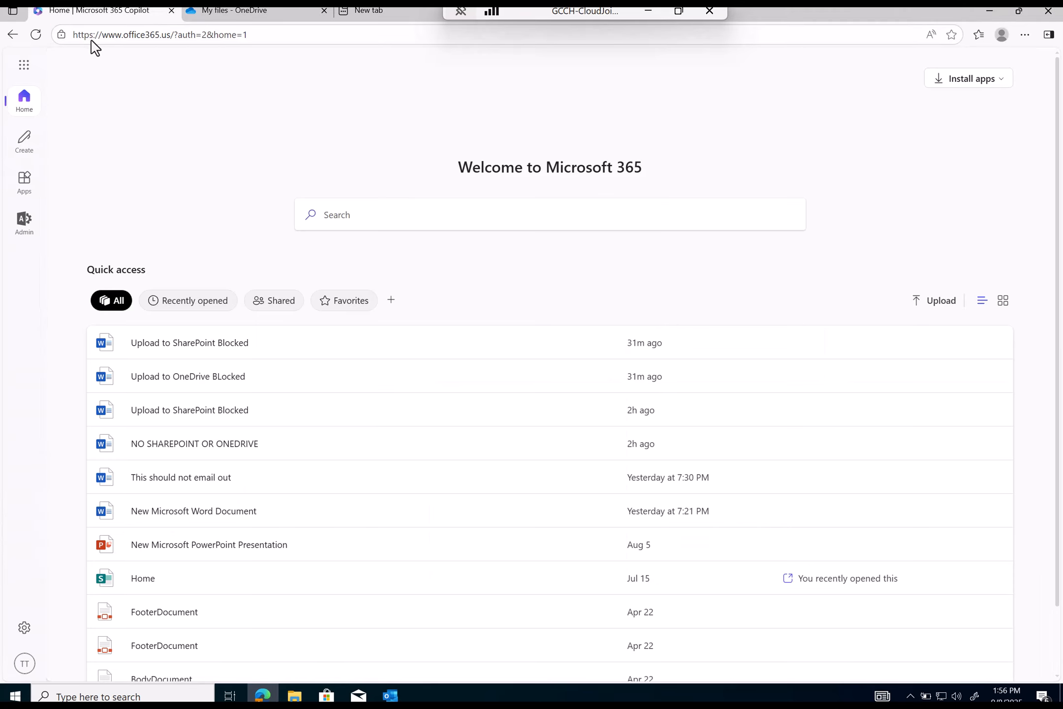
click(24, 64)
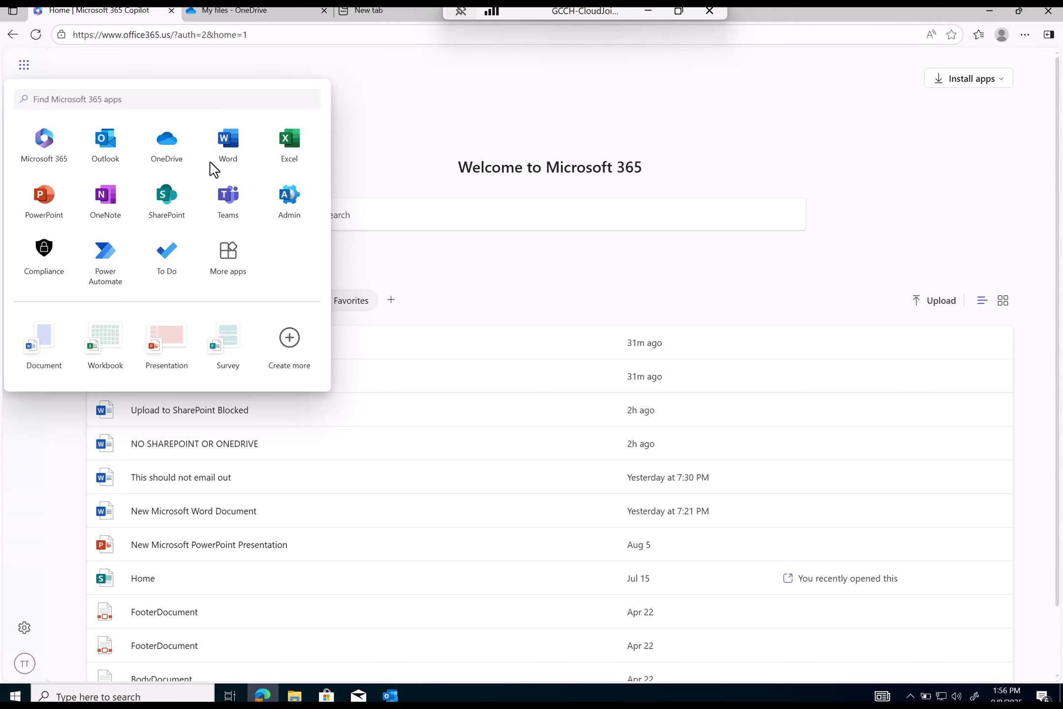
click(158, 193)
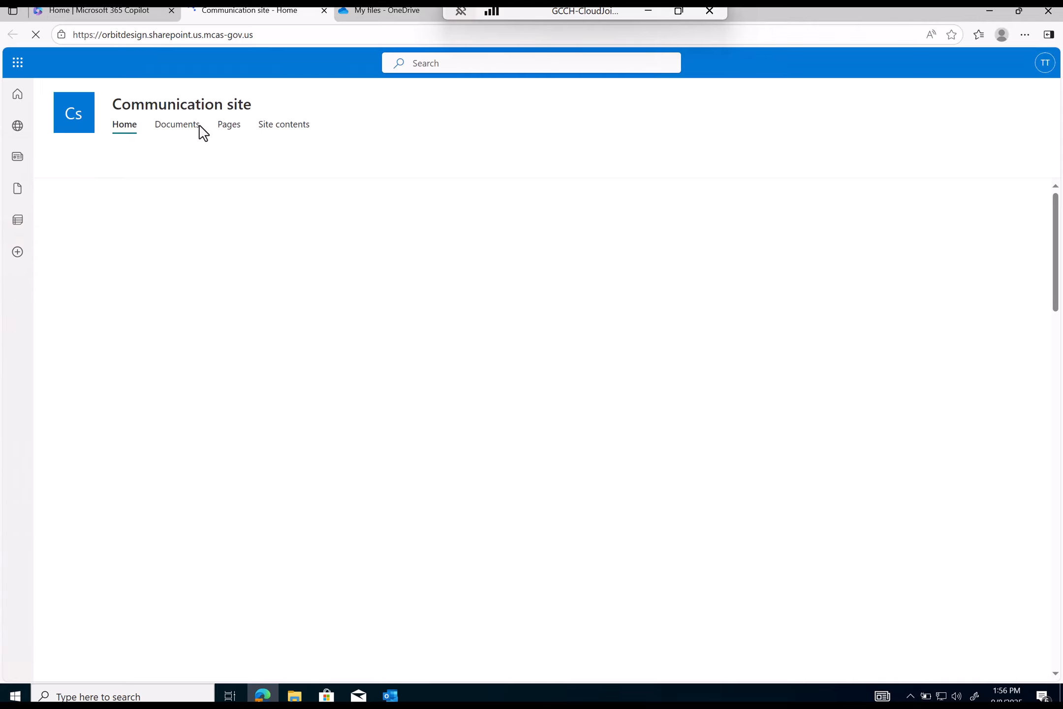
- Try uploading HR Data.docx from the HR Data folder to the Communication site's document library
click(193, 126)
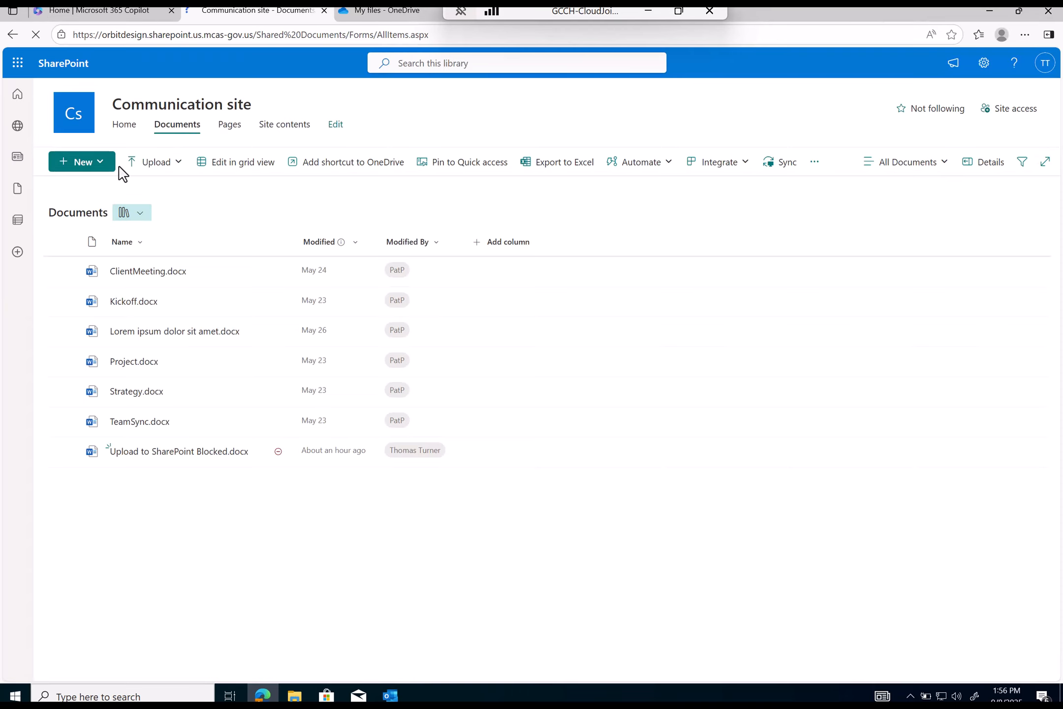
click(155, 164)
click(157, 195)
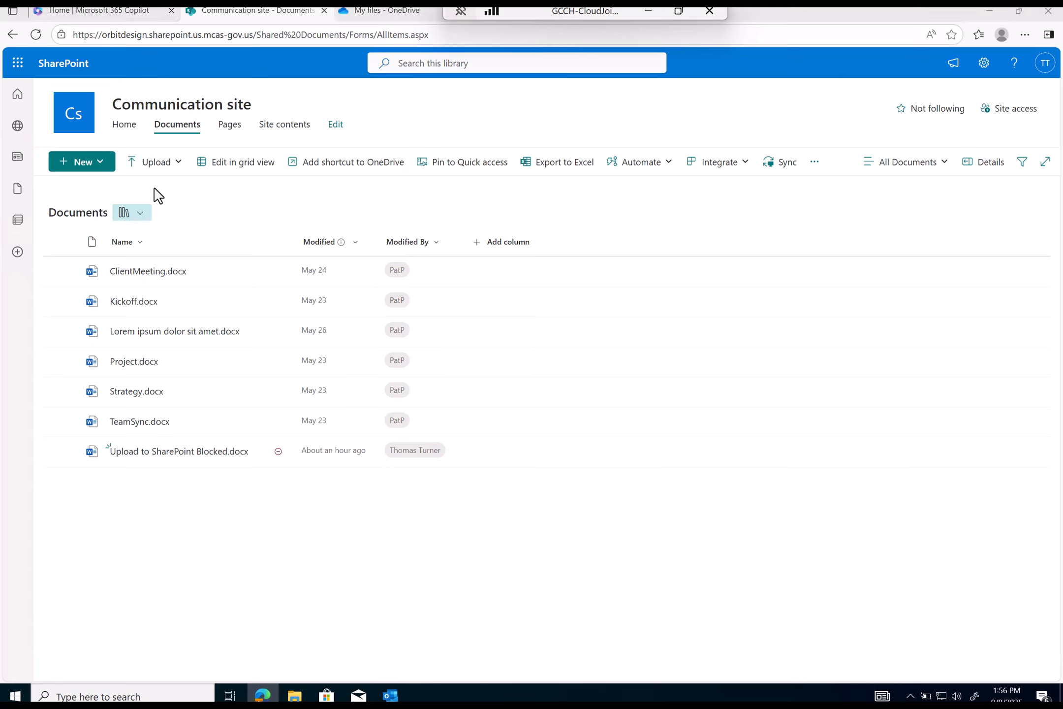
click(150, 96)
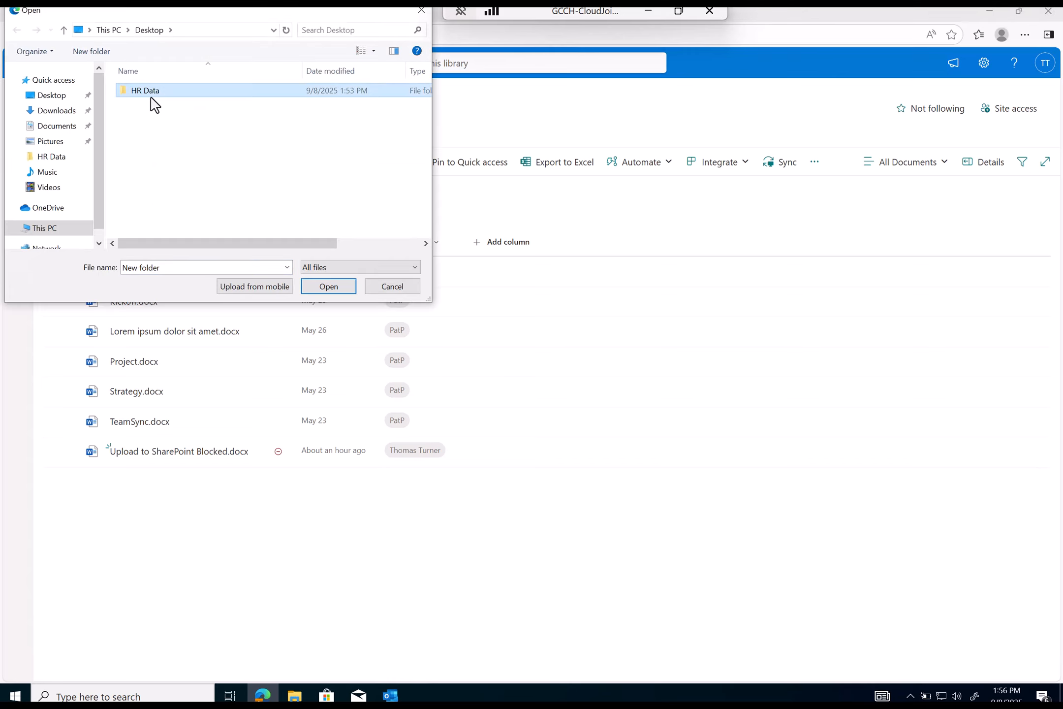
double_click(154, 102)
double_click(154, 102)
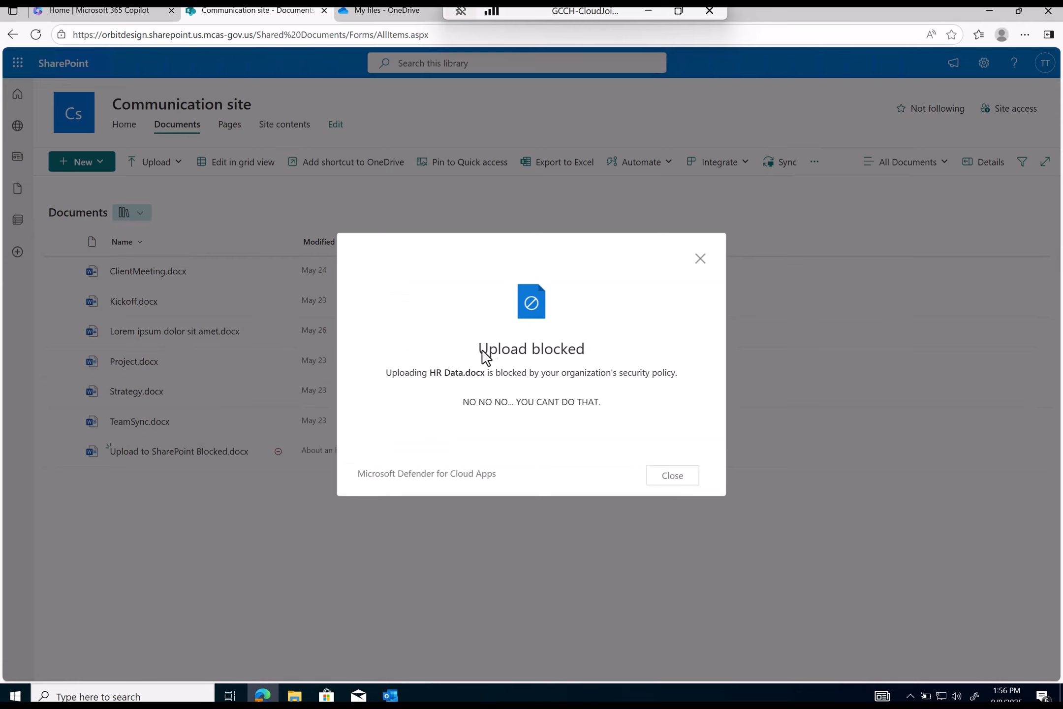
- Review the Upload blocked message and policy text, dismiss it, and return to OneDrive My files
drag(394, 372, 672, 377)
click(569, 400)
drag(463, 402, 602, 404)
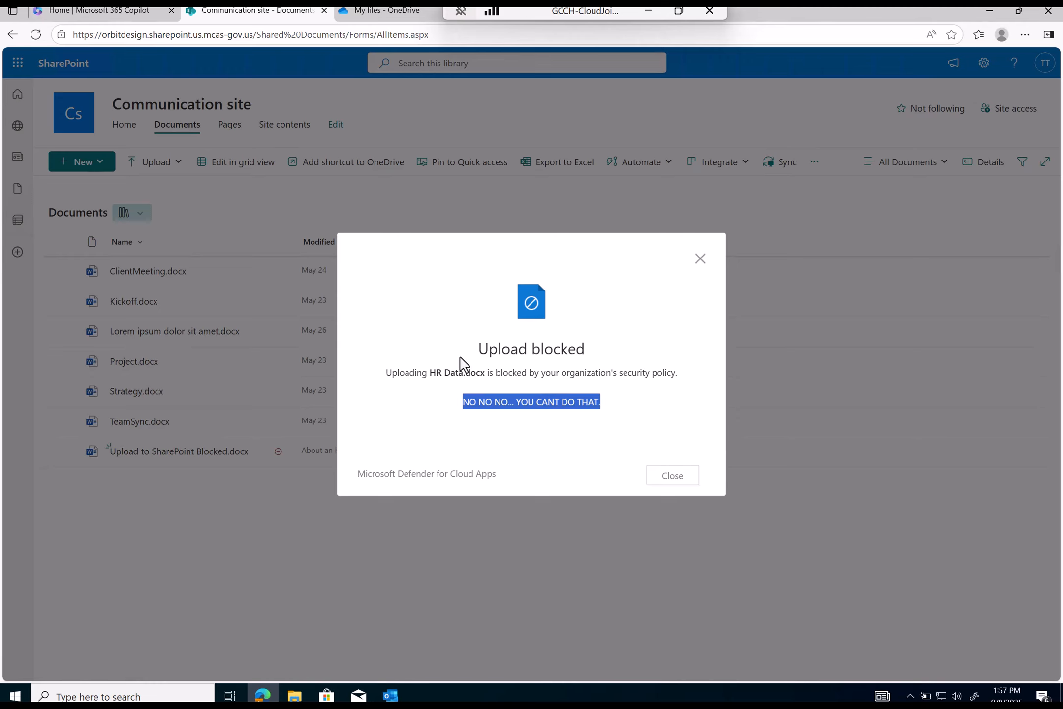
drag(431, 373, 525, 374)
click(683, 299)
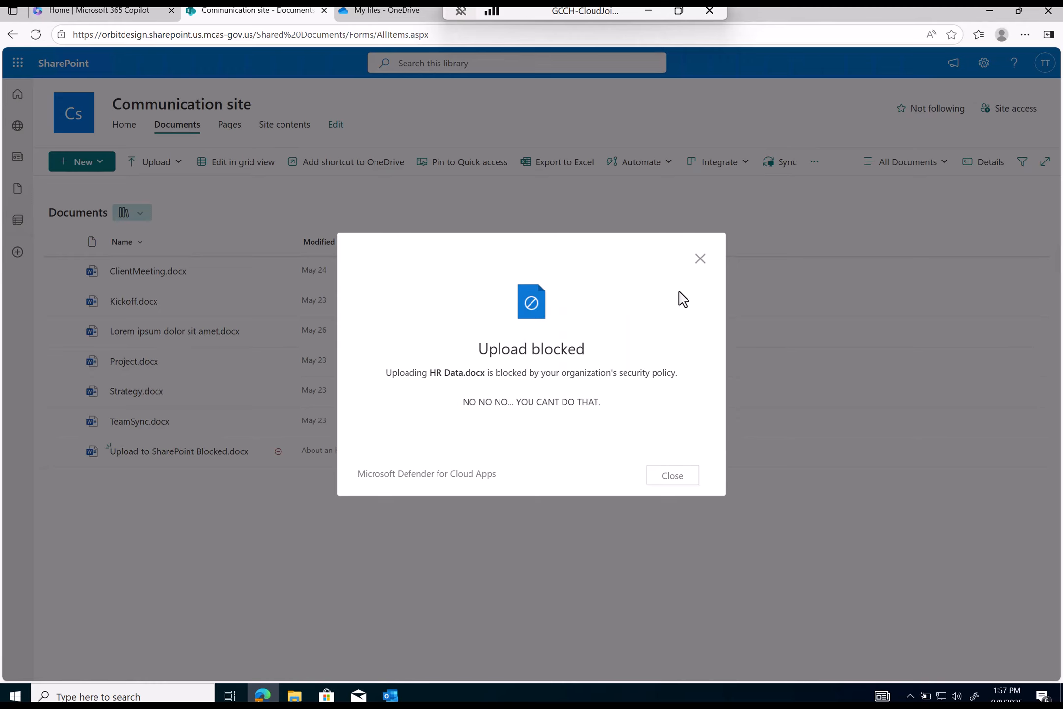
click(701, 259)
click(367, 10)
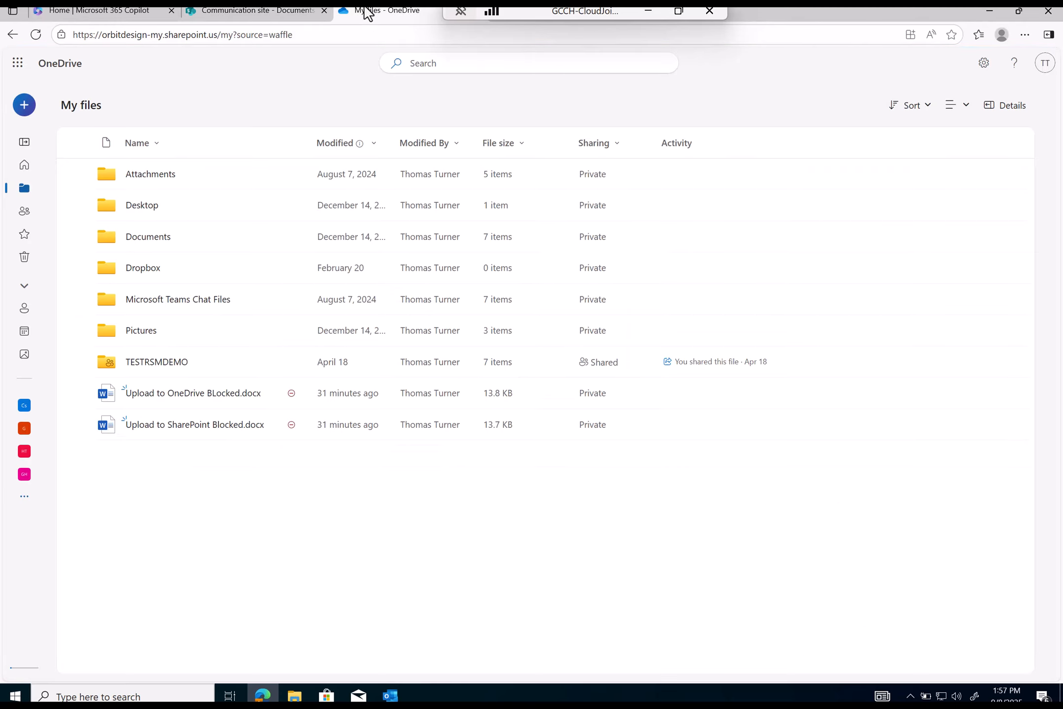
- Refresh OneDrive, try uploading HR Data.docx, and acknowledge the Purview block and sign-in prompt
click(35, 35)
click(24, 105)
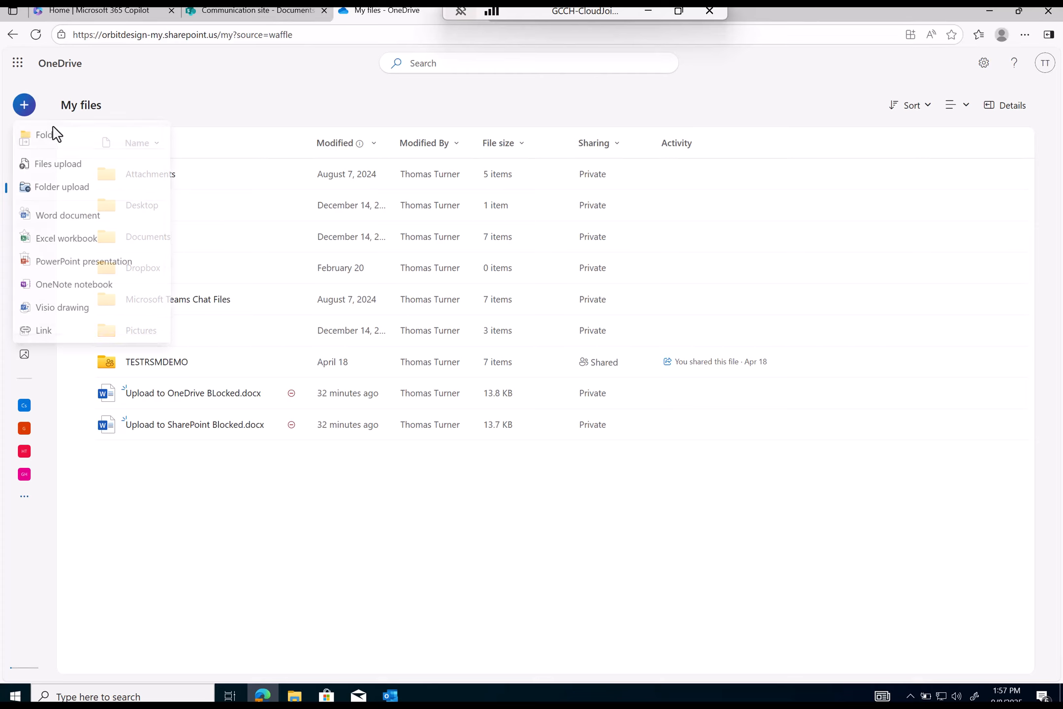
click(59, 164)
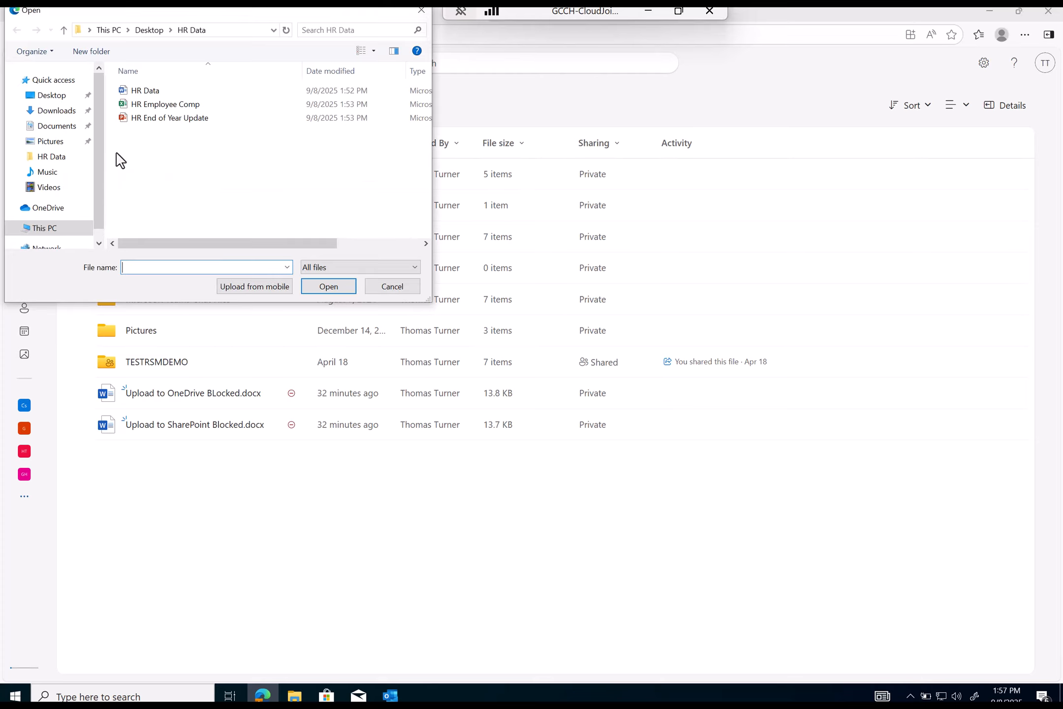
double_click(147, 91)
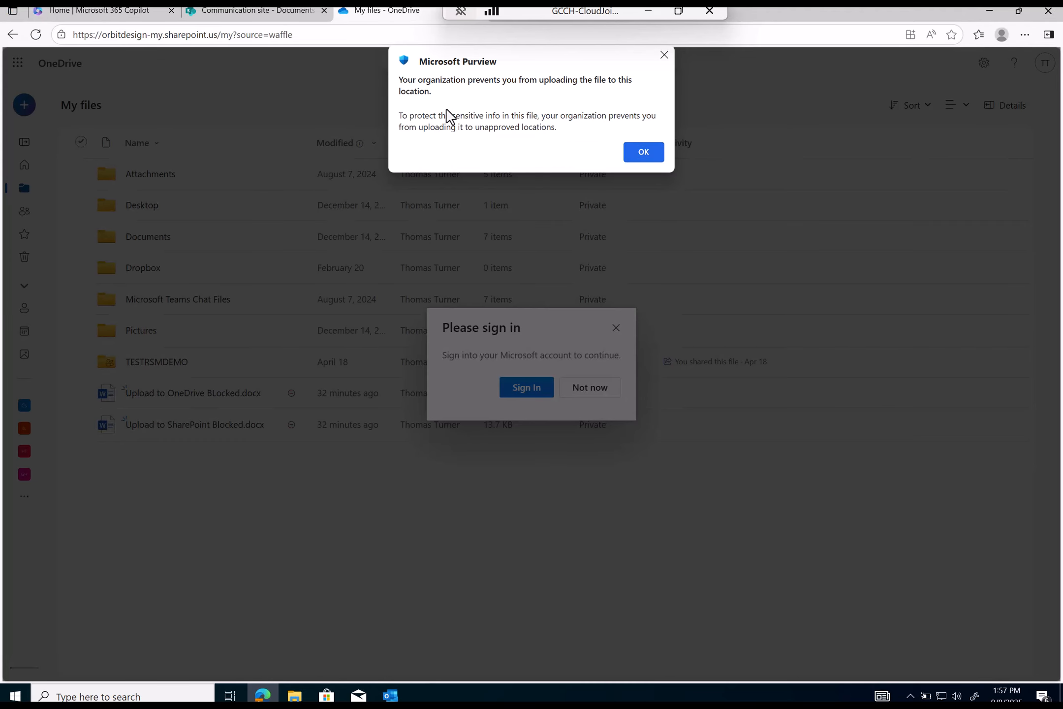
click(642, 154)
click(538, 388)
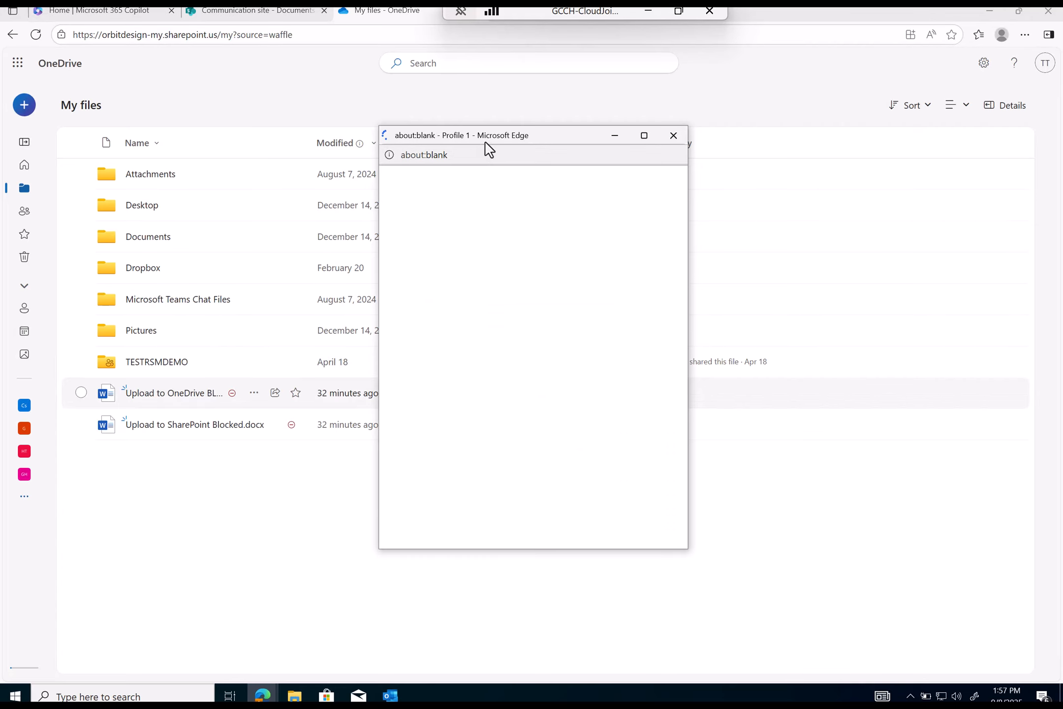
- Retry the HR Data upload, dismiss the second Purview block, and close Edge
click(27, 105)
click(66, 163)
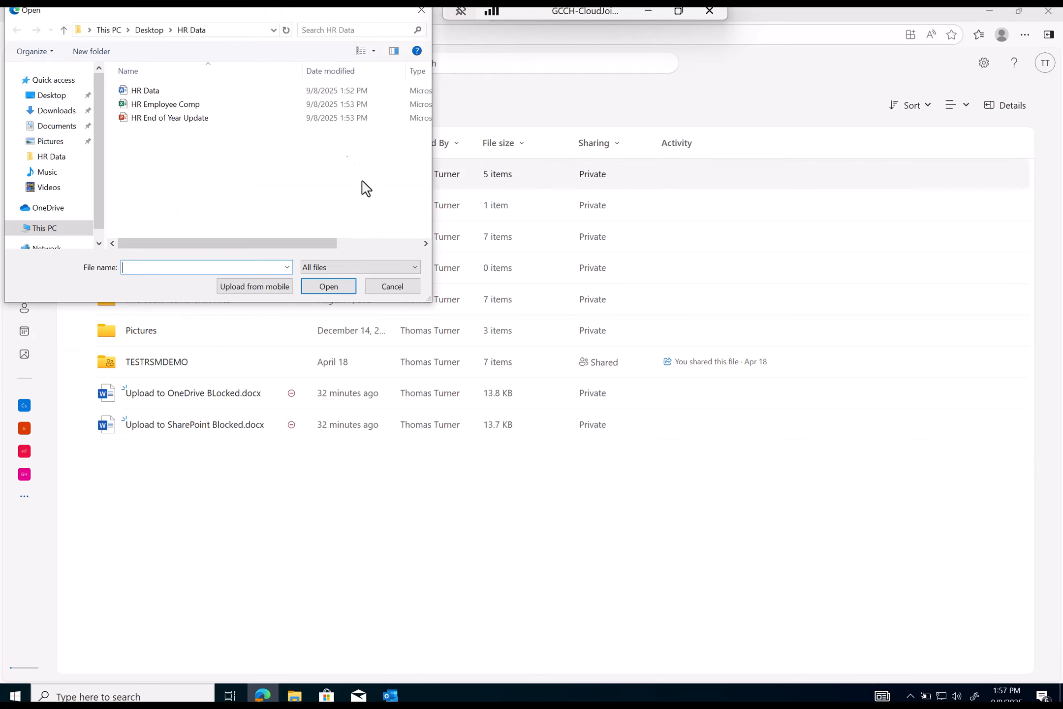
double_click(156, 91)
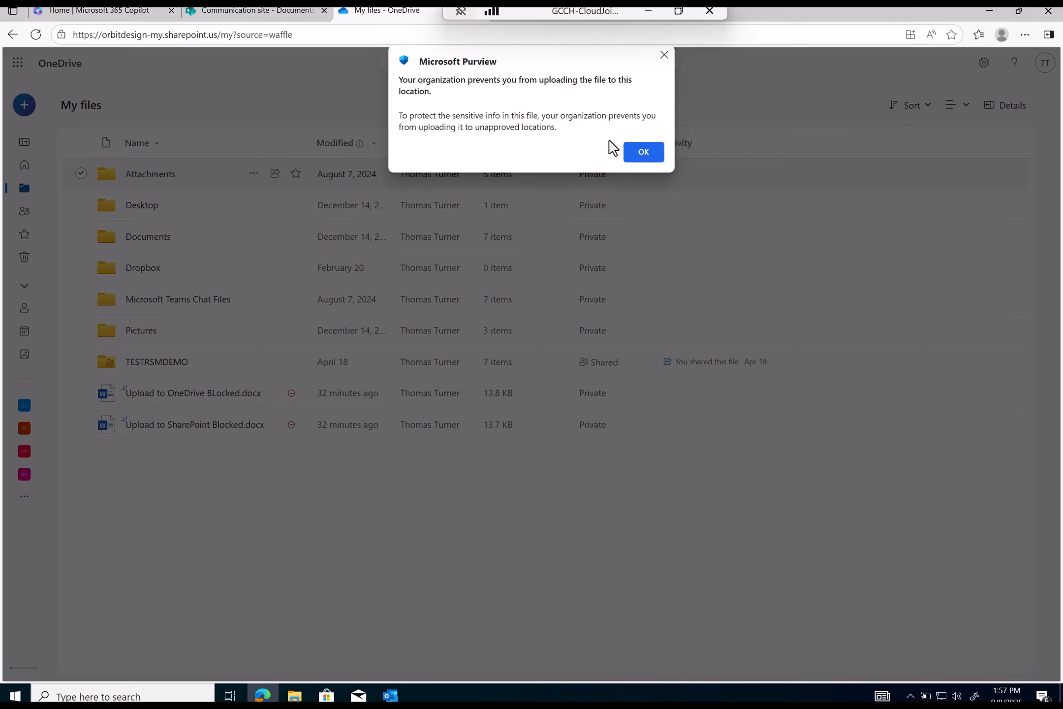
click(648, 153)
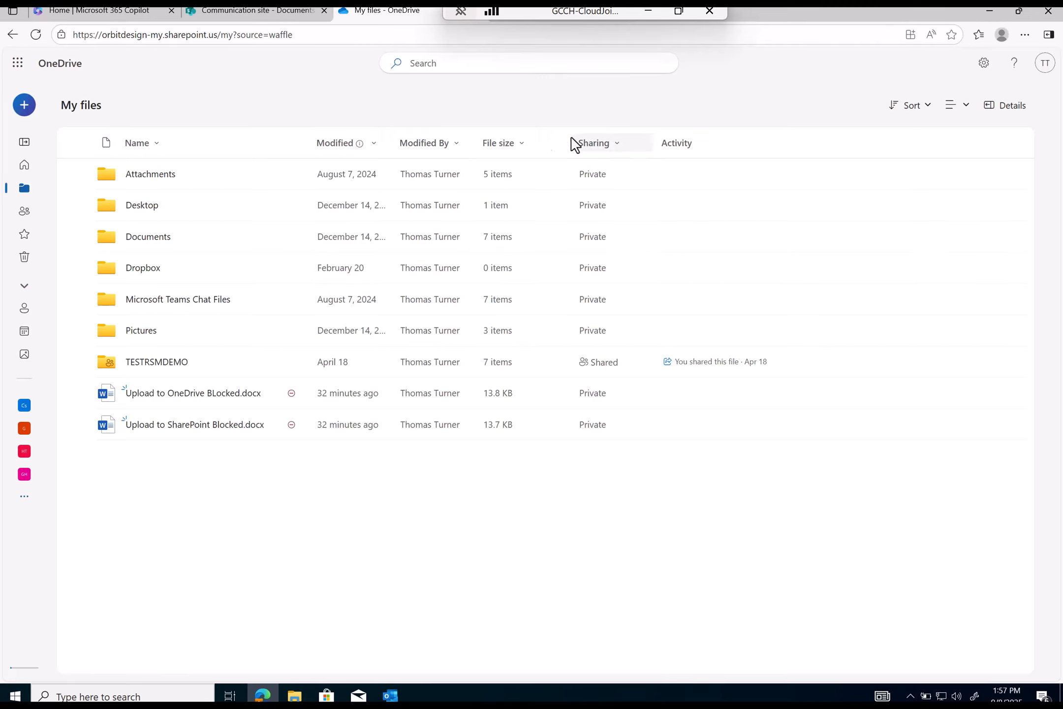
drag(790, 18, 708, 114)
click(958, 109)
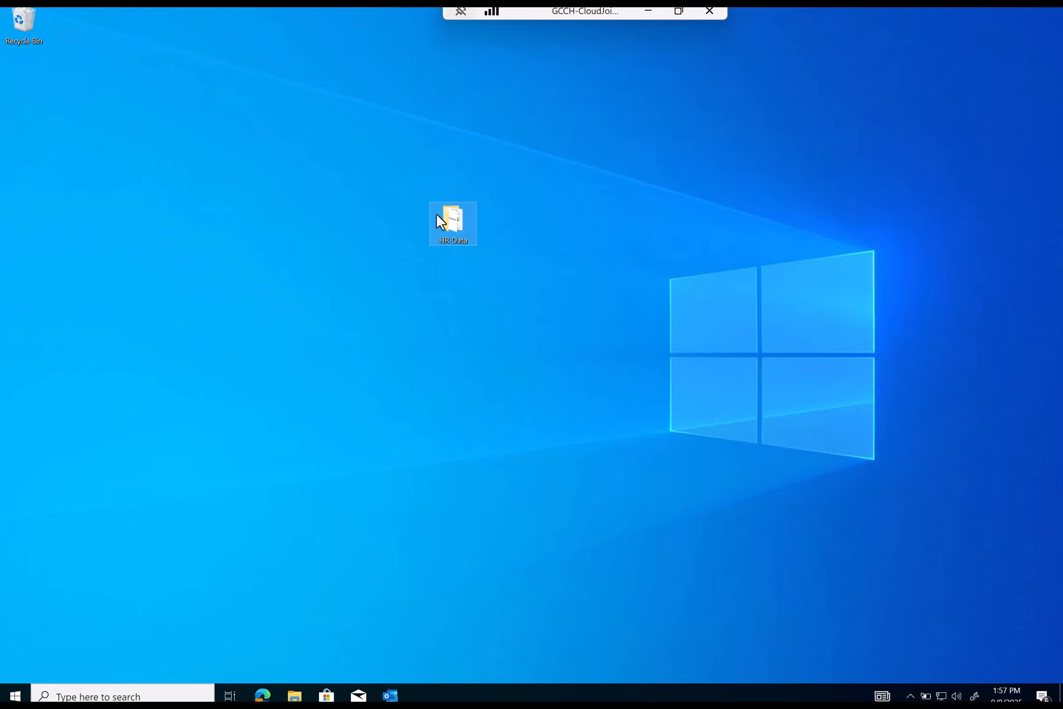
- Open the desktop HR Data folder and launch the HR Employee Comp workbook in Excel
double_click(451, 221)
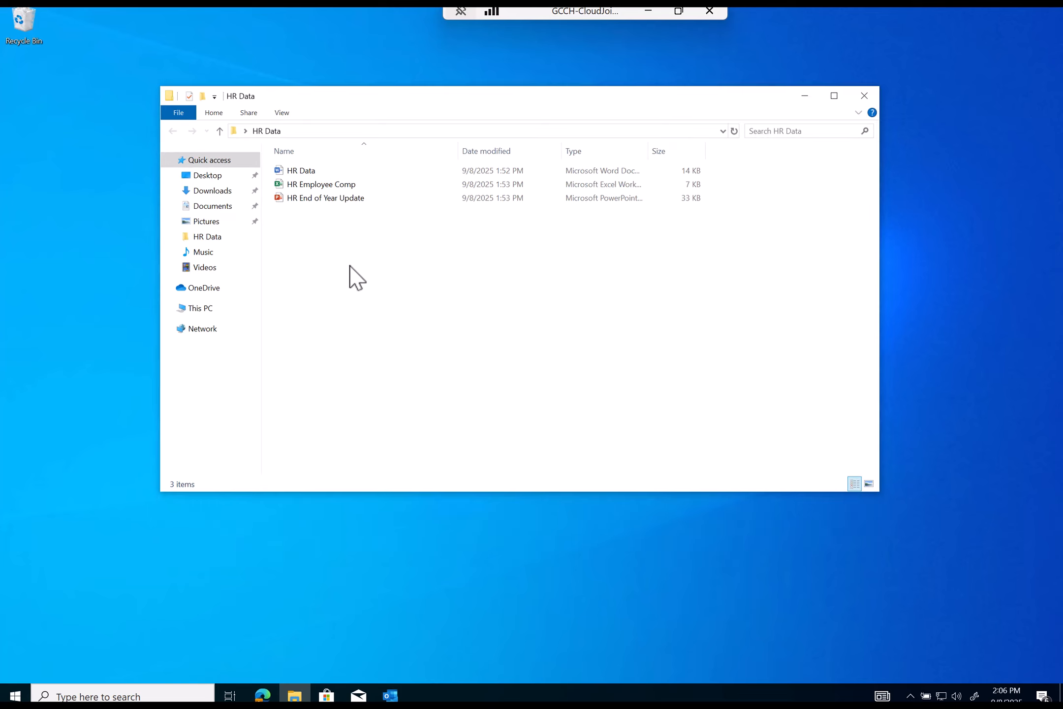
double_click(306, 173)
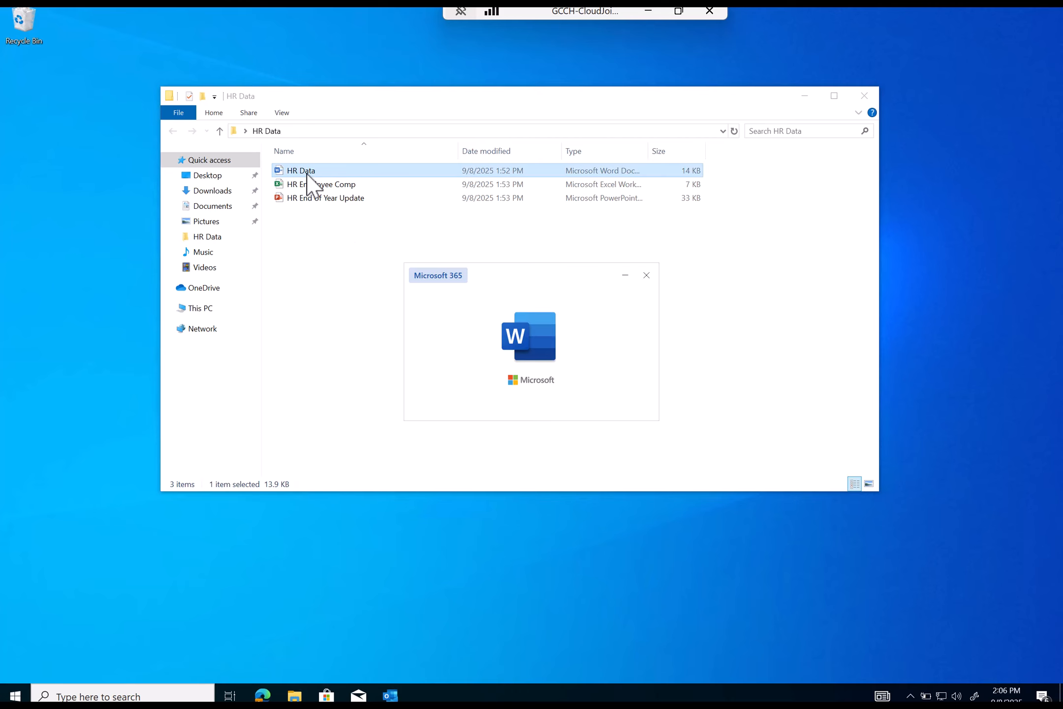
double_click(345, 184)
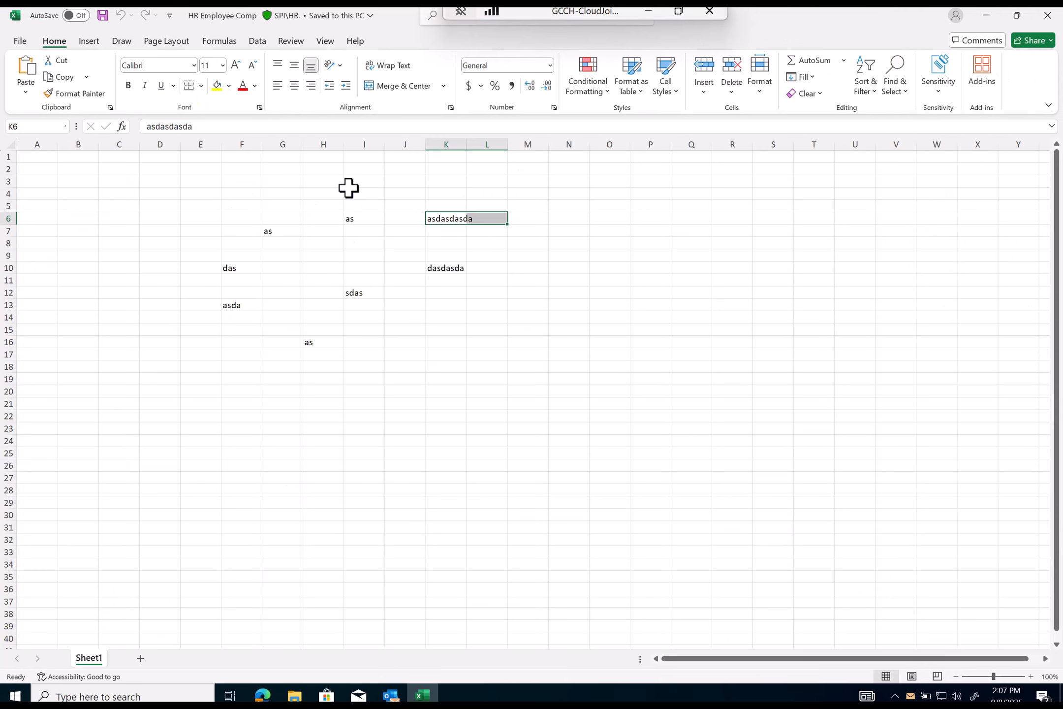
- Start sharing the workbook by uploading it to OneDrive - orbitdesign
click(1022, 42)
click(1014, 60)
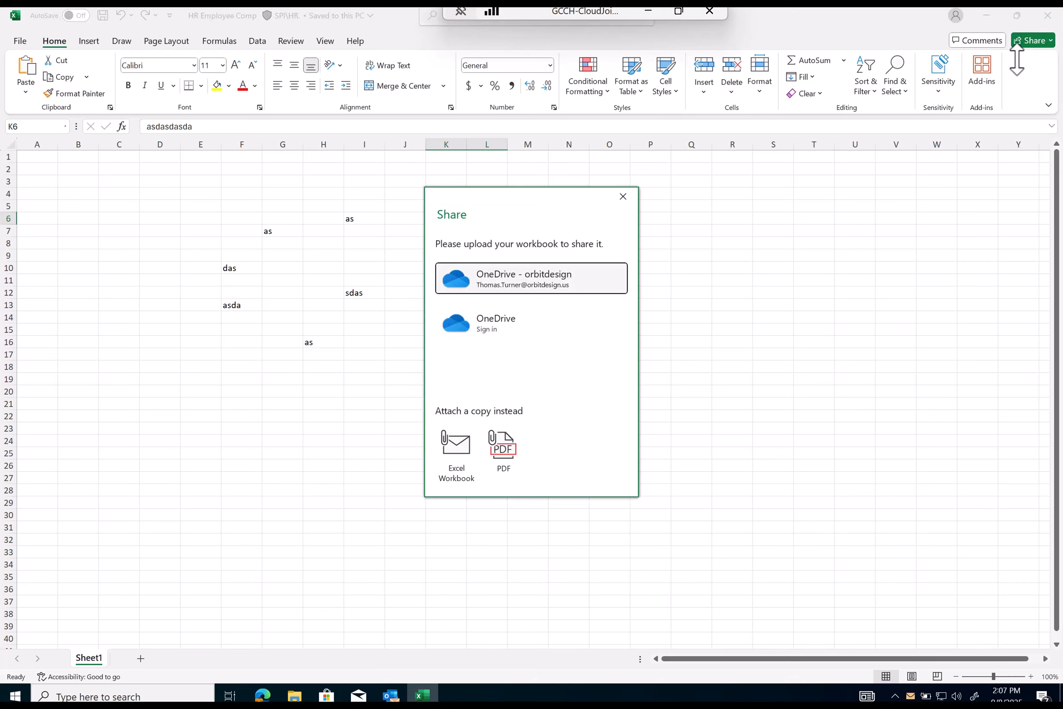
click(535, 279)
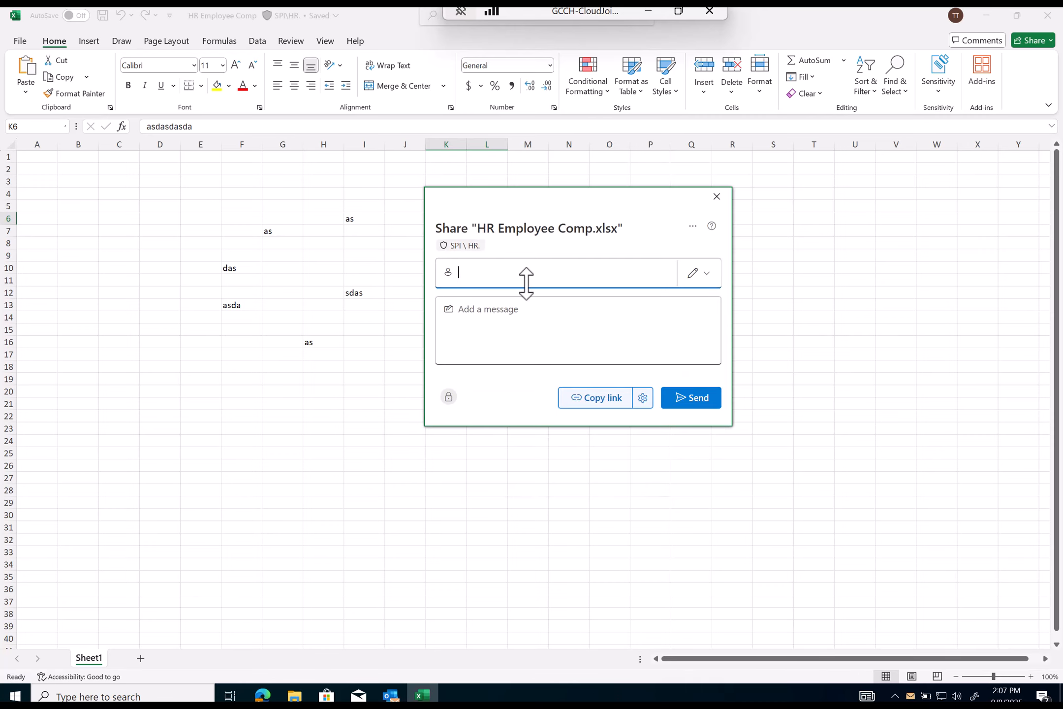
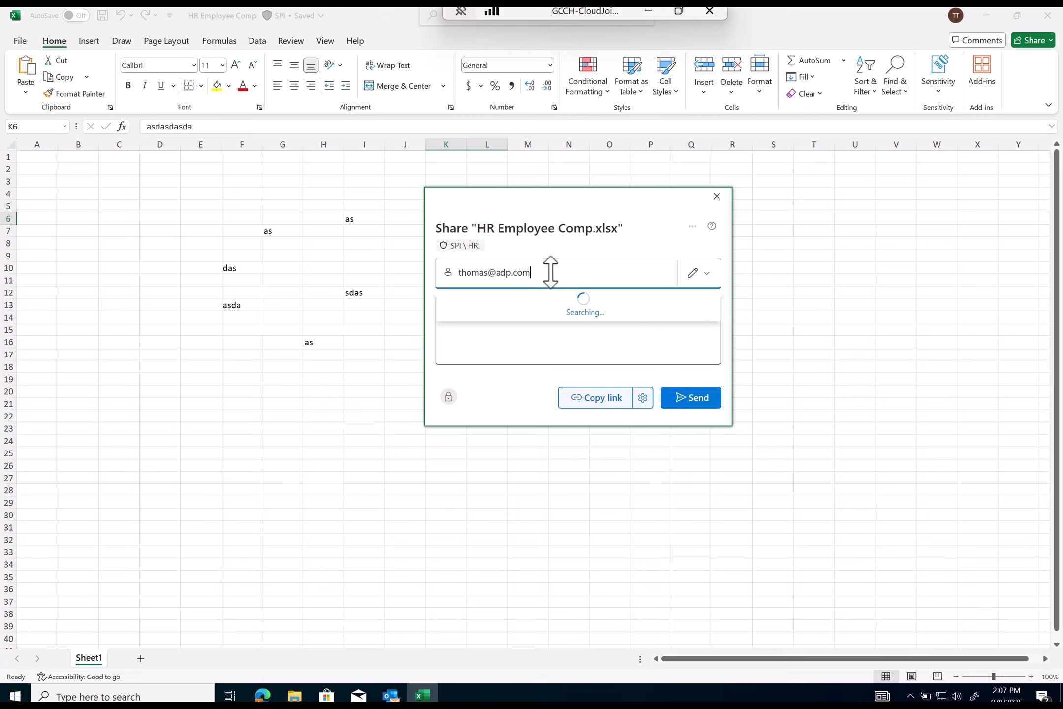
- Add an external adp.com recipient, note the organization-only sharing error, and remove them
click(558, 308)
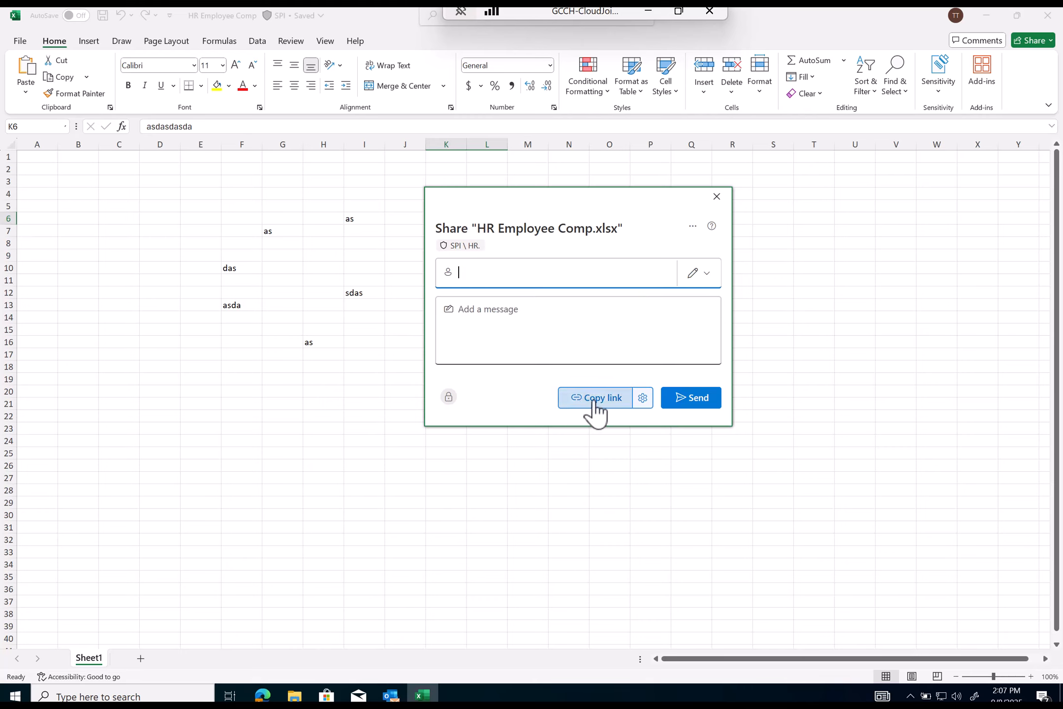
drag(479, 323, 608, 317)
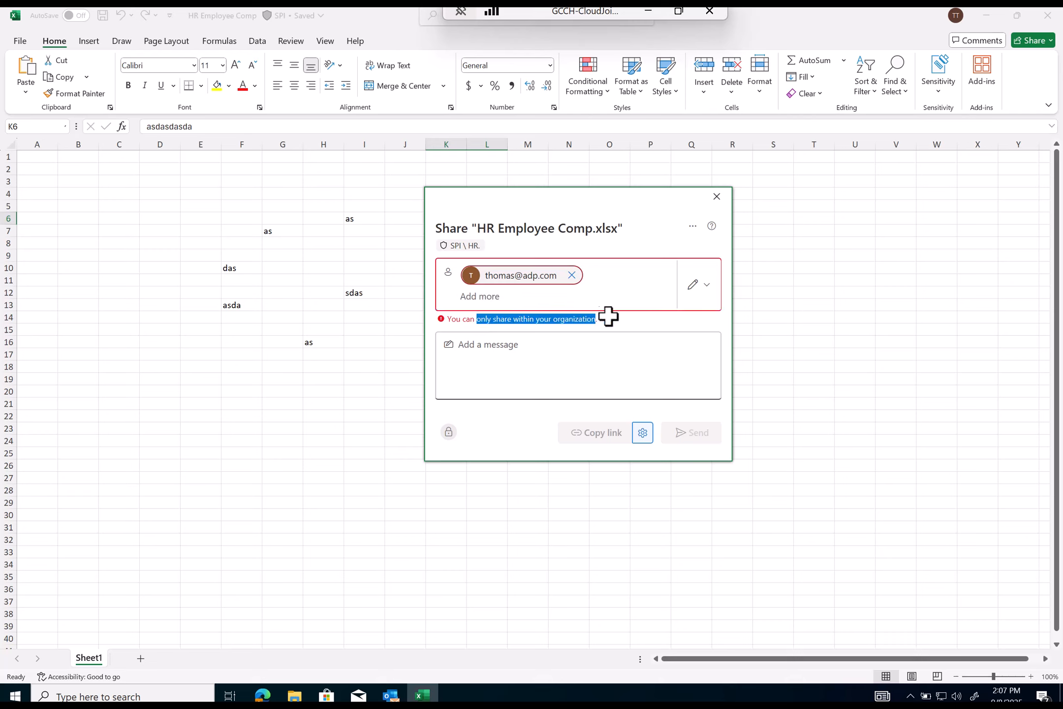
click(571, 274)
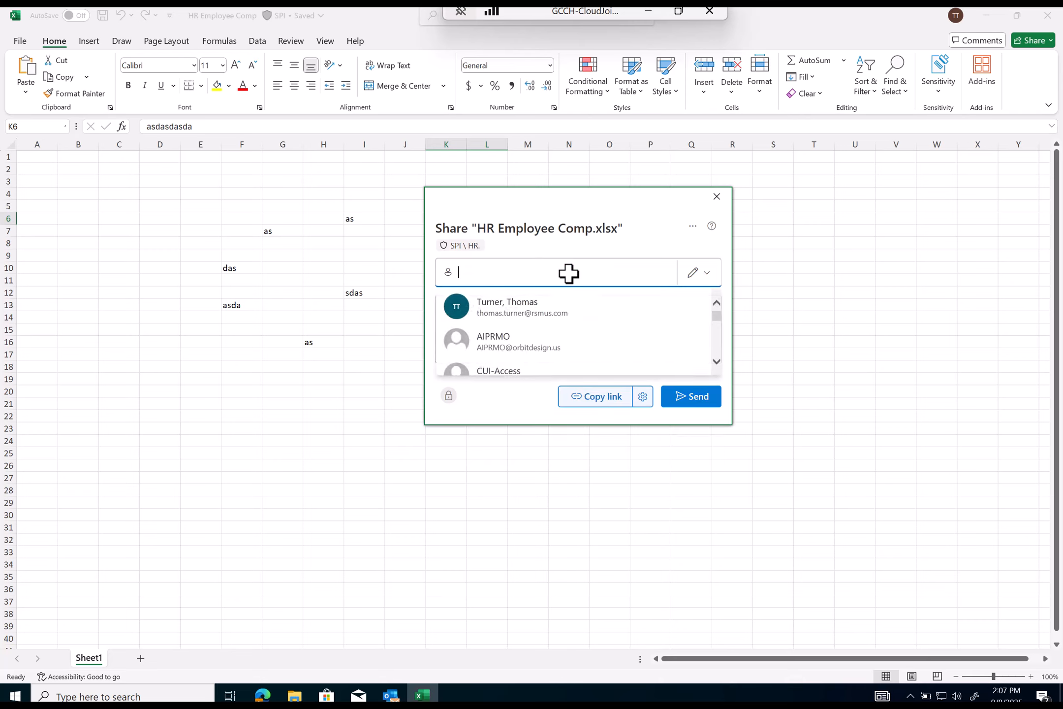
- Share with a suggested internal colleague and review the resulting DLP sharing-blocked error
text(trent)
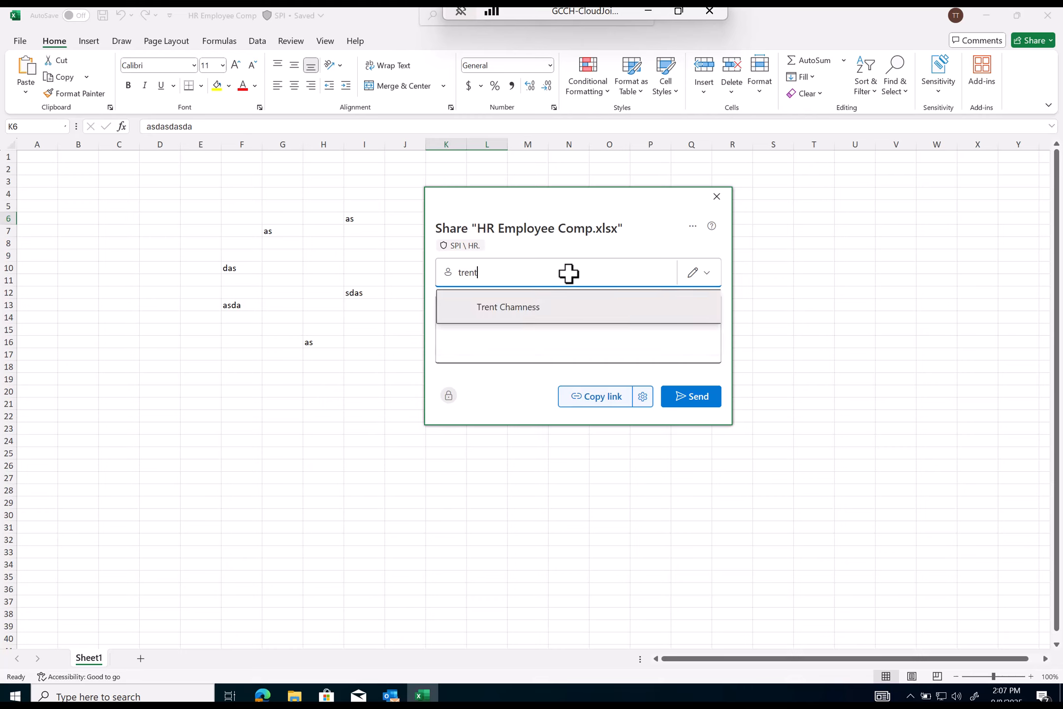
key(Return)
click(673, 423)
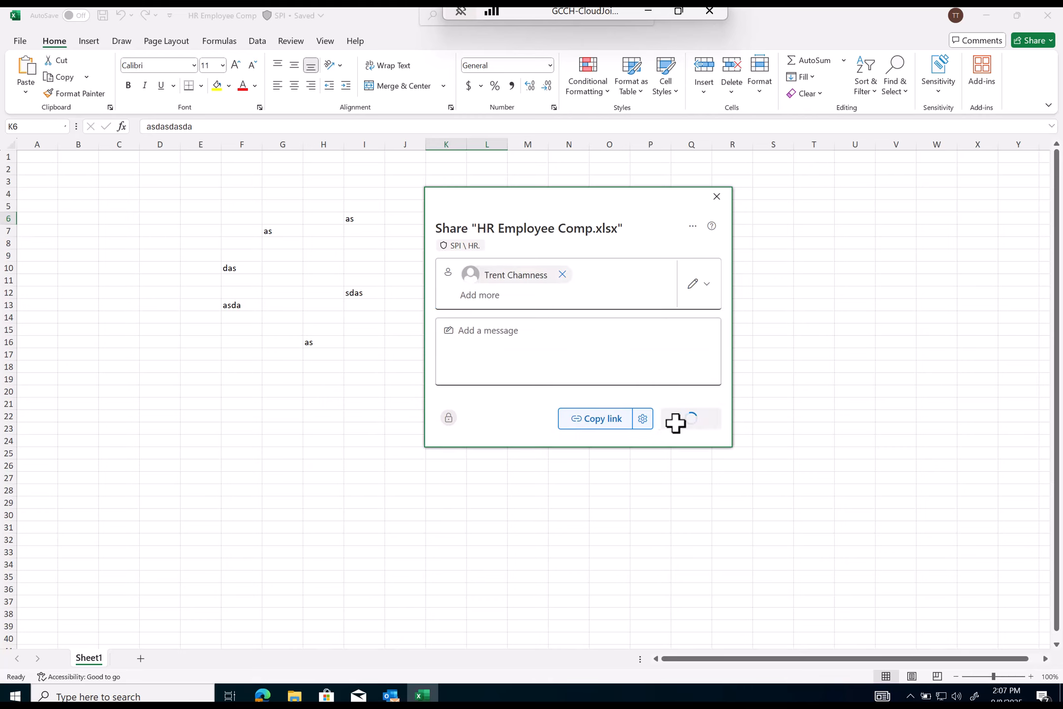
drag(475, 316, 705, 316)
click(696, 321)
drag(487, 306, 696, 323)
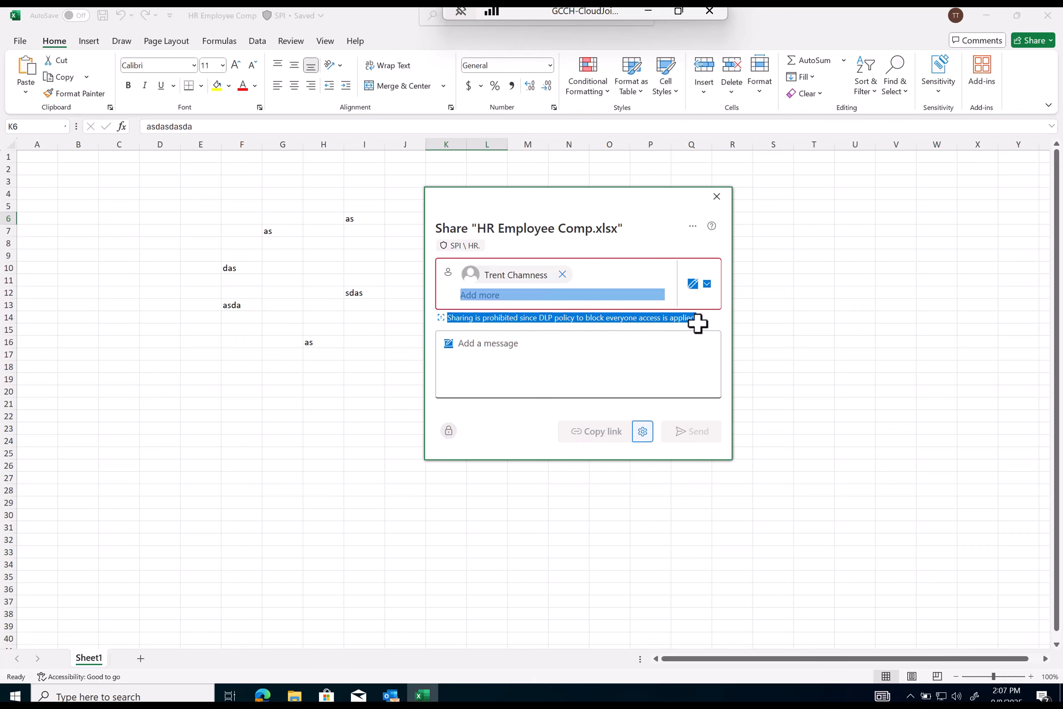
click(696, 324)
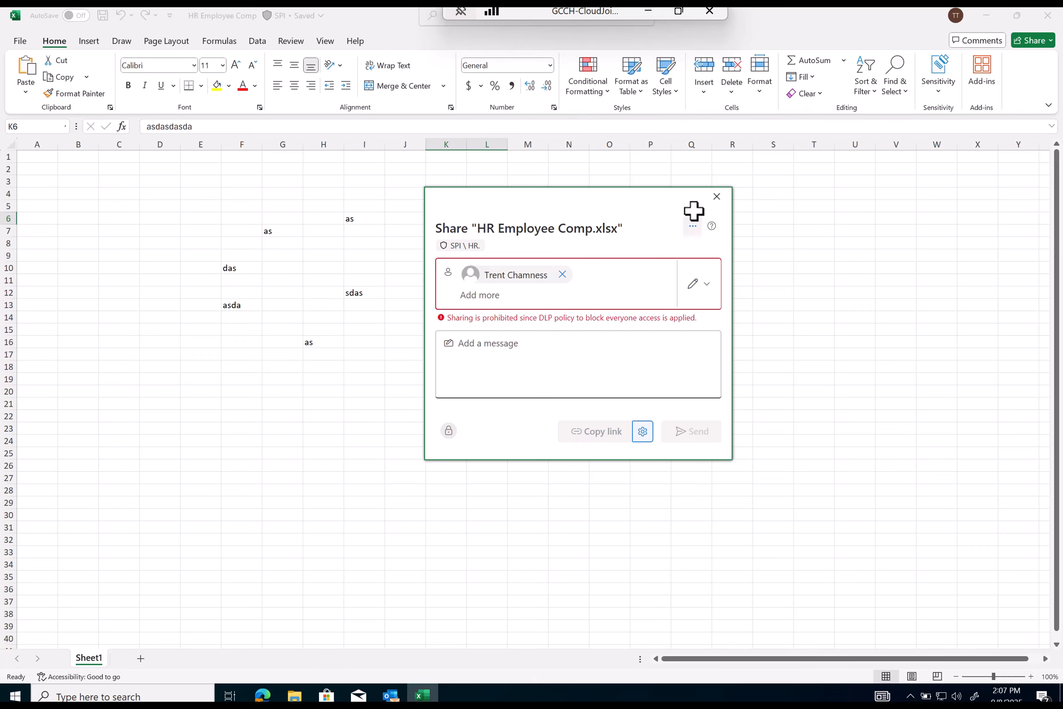